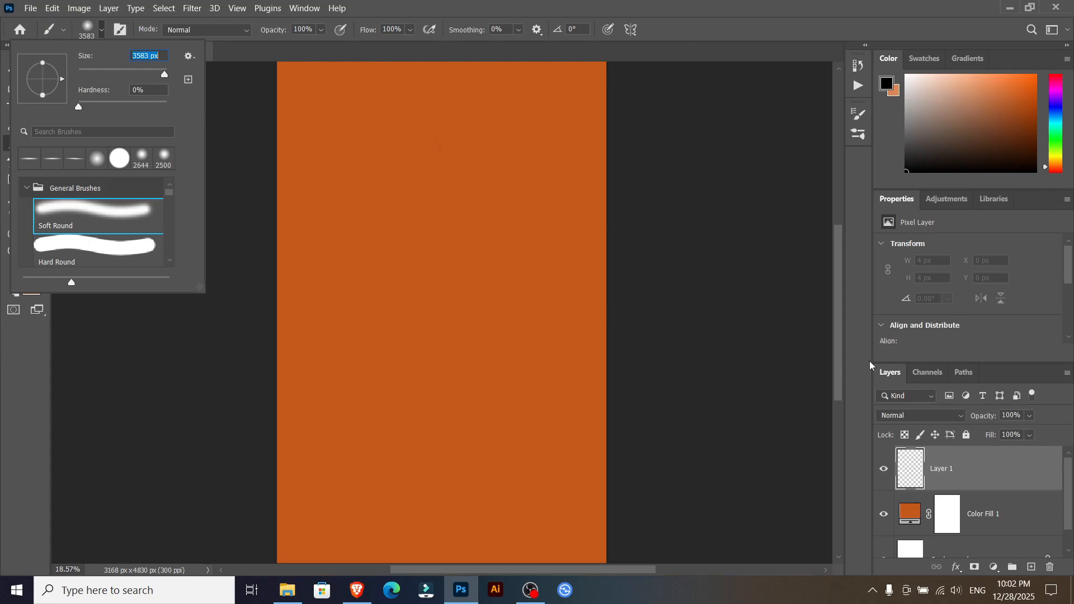
Paint a single soft round glow in color dc8854 just above the middle of the orange canvas on Layer 1
left_click(13, 320)
left_click(22, 276)
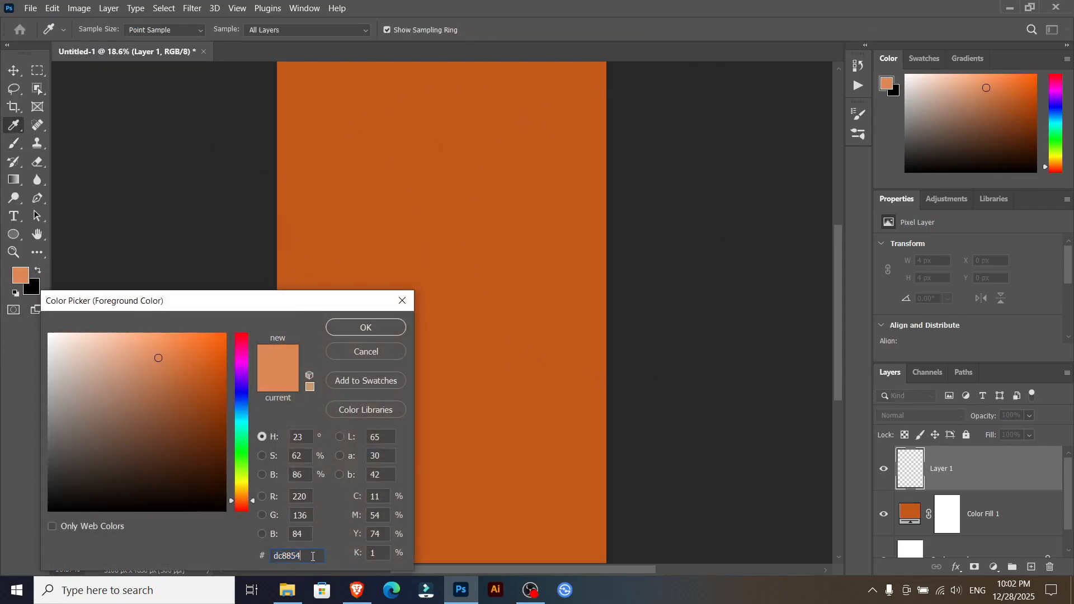
left_click(364, 327)
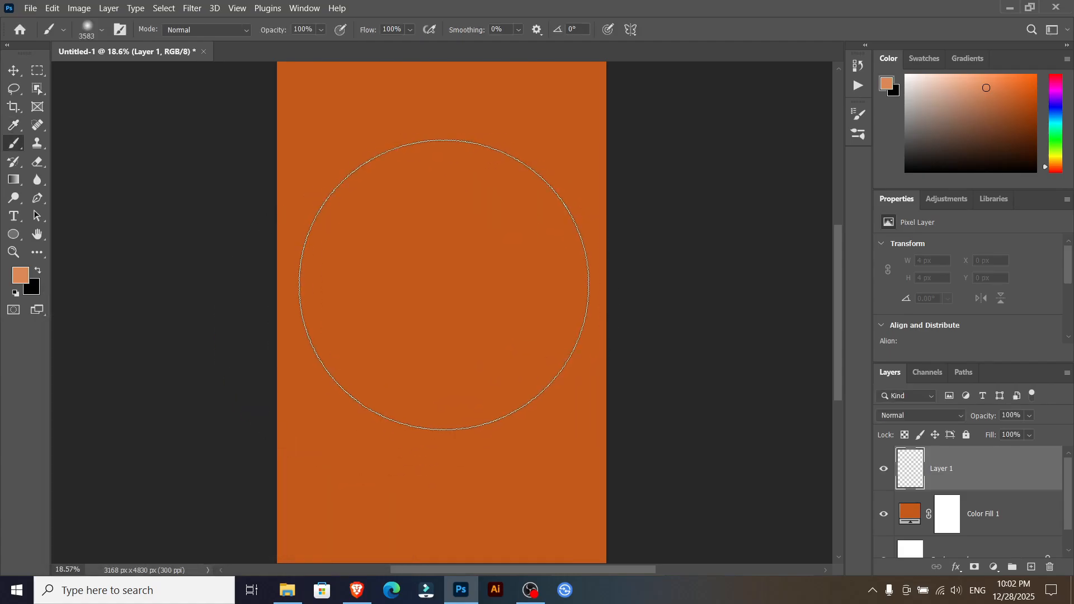
left_click(444, 284)
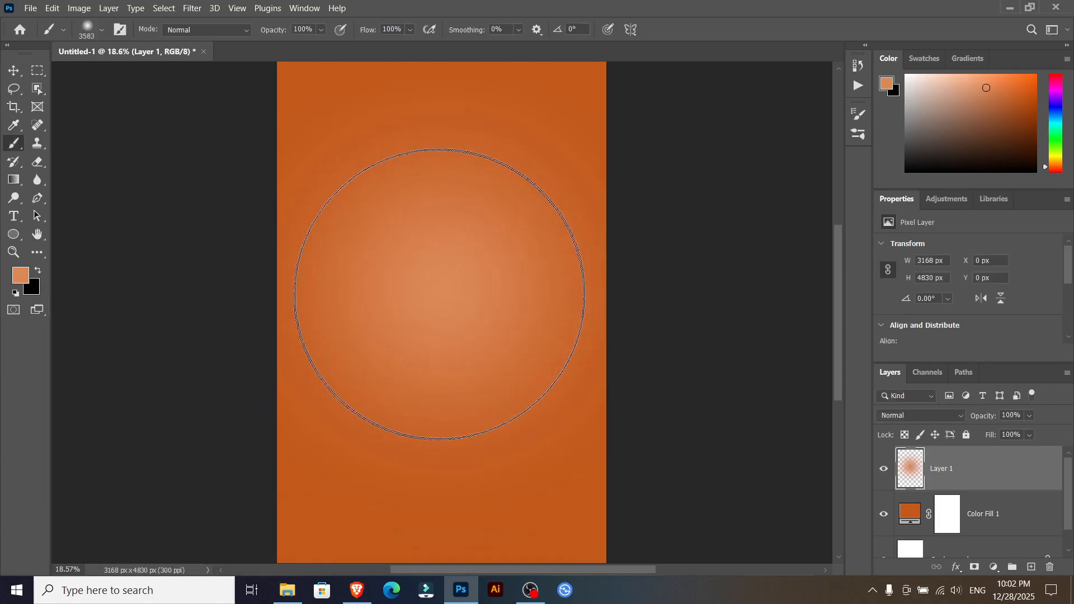
Set the glow layer's blend mode to Screen and lower its opacity to 88%
left_click(927, 423)
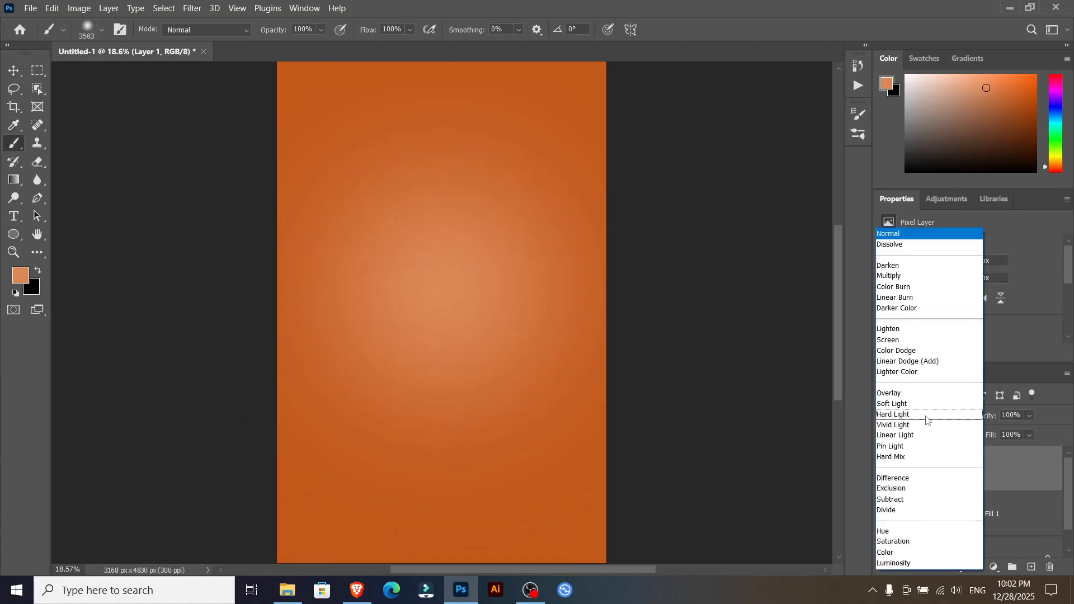
left_click(900, 340)
left_click(1029, 419)
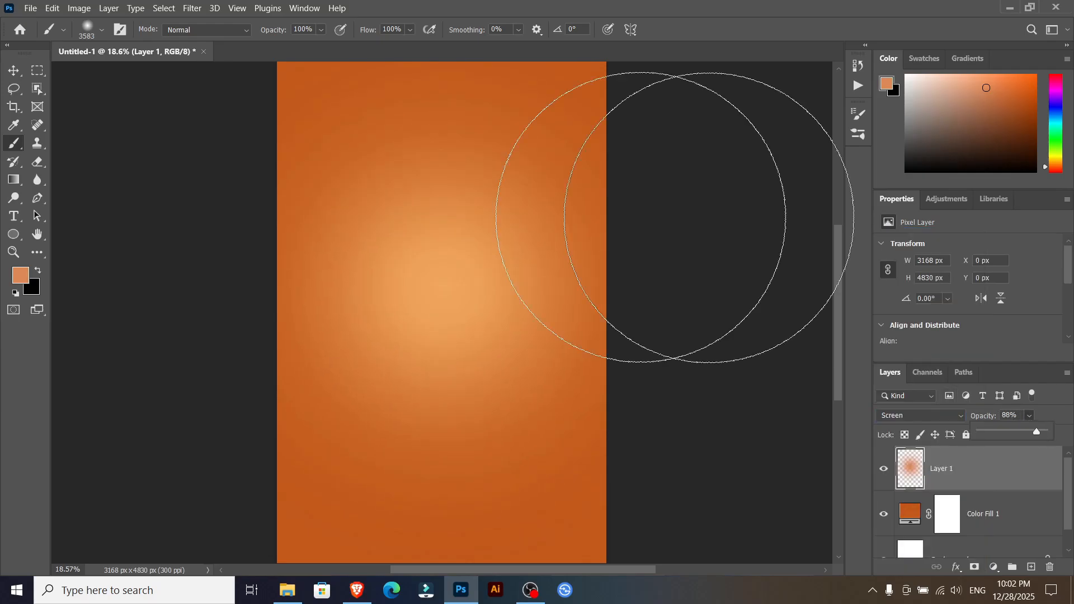
key("v")
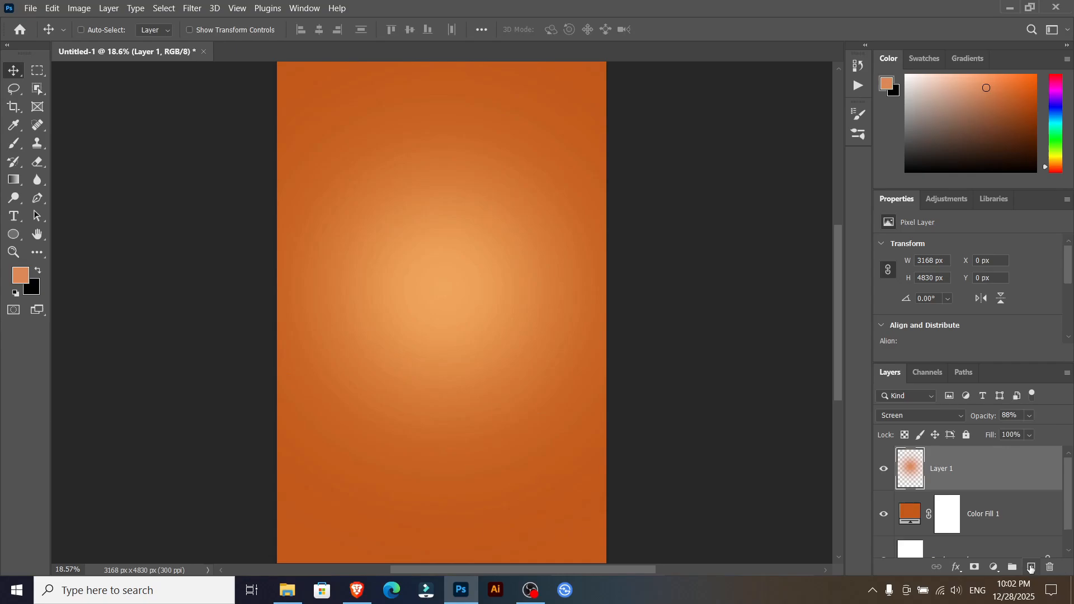
Add a new layer and choose the halftone 5 brush from the Halftone Photoshop Bushes group
left_click(1031, 567)
left_click(14, 143)
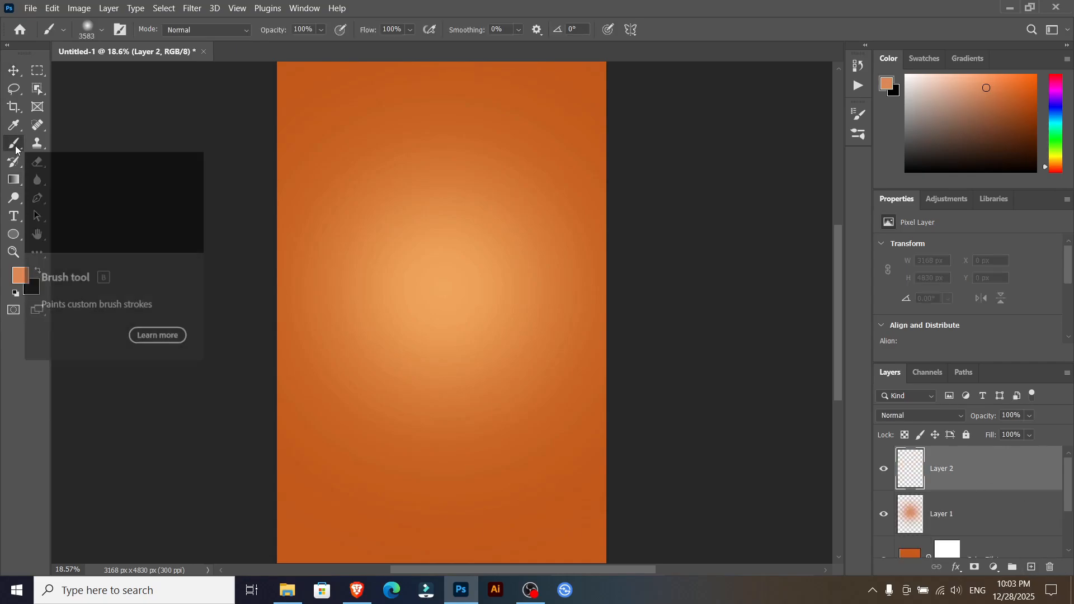
left_click(84, 32)
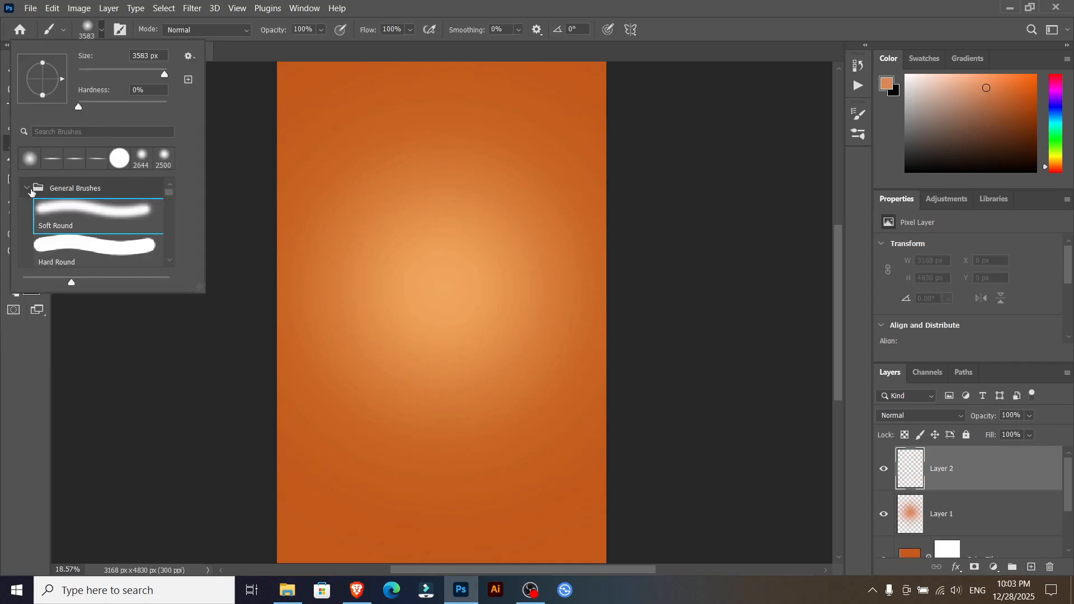
left_click(27, 189)
left_click_drag(167, 199, 168, 210)
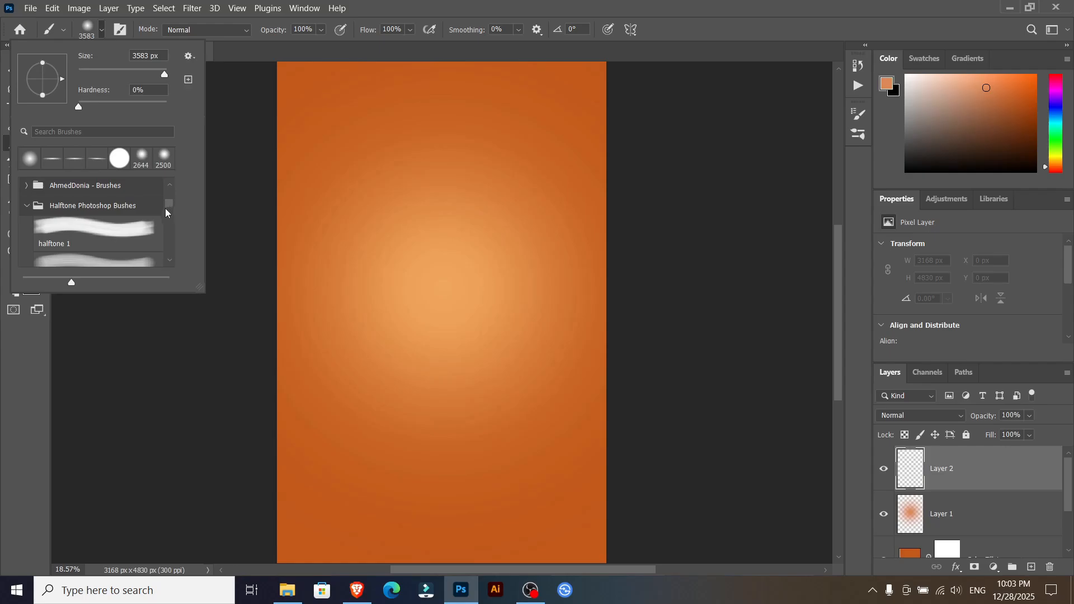
left_click(126, 237)
left_click(134, 259)
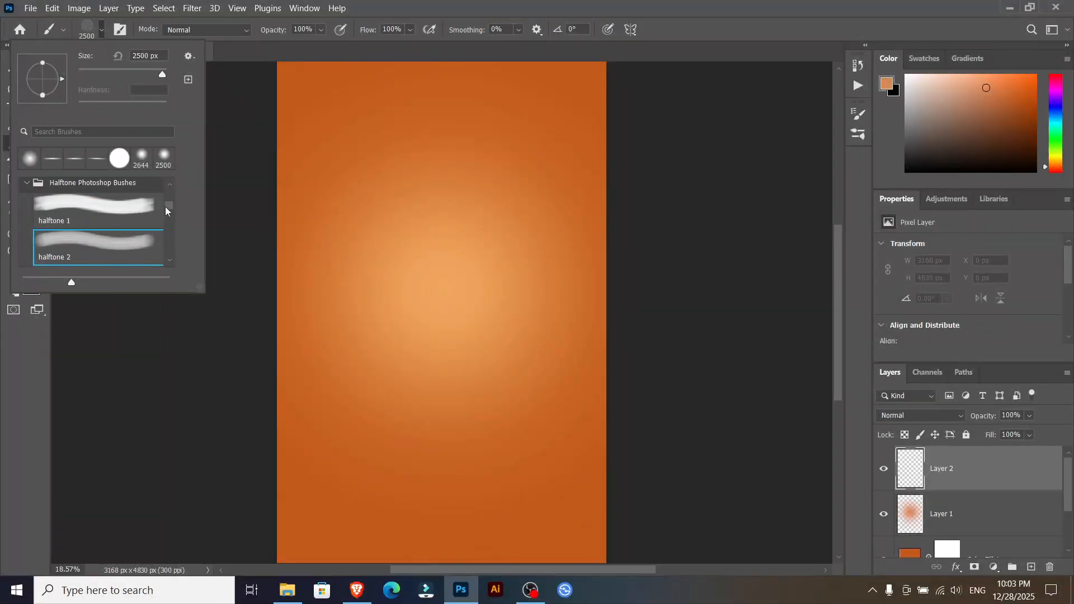
left_click_drag(169, 207, 169, 219)
left_click(95, 208)
left_click(95, 244)
left_click(113, 225)
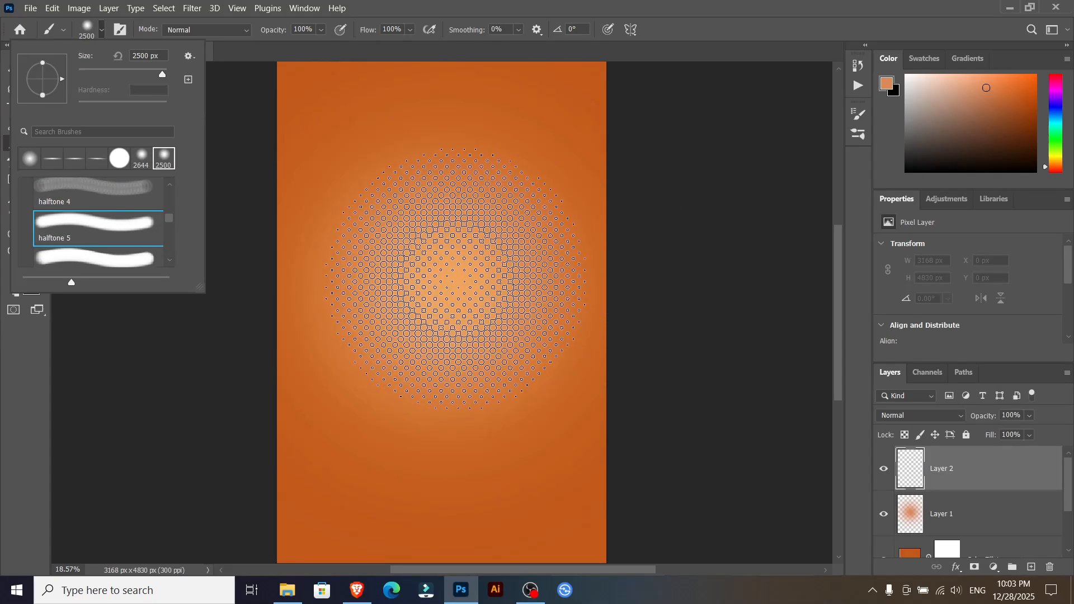
Try the halftone 5, 6 and 7 brush tips over the glow and reselect halftone 5
left_click(442, 277)
key("ctrl+z")
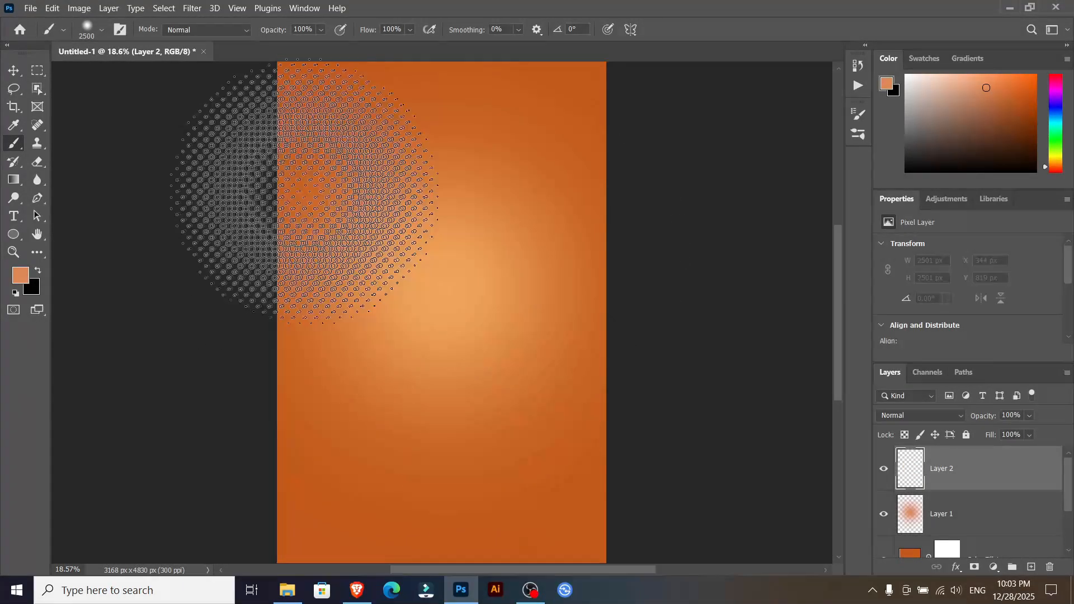
left_click(102, 29)
left_click(95, 243)
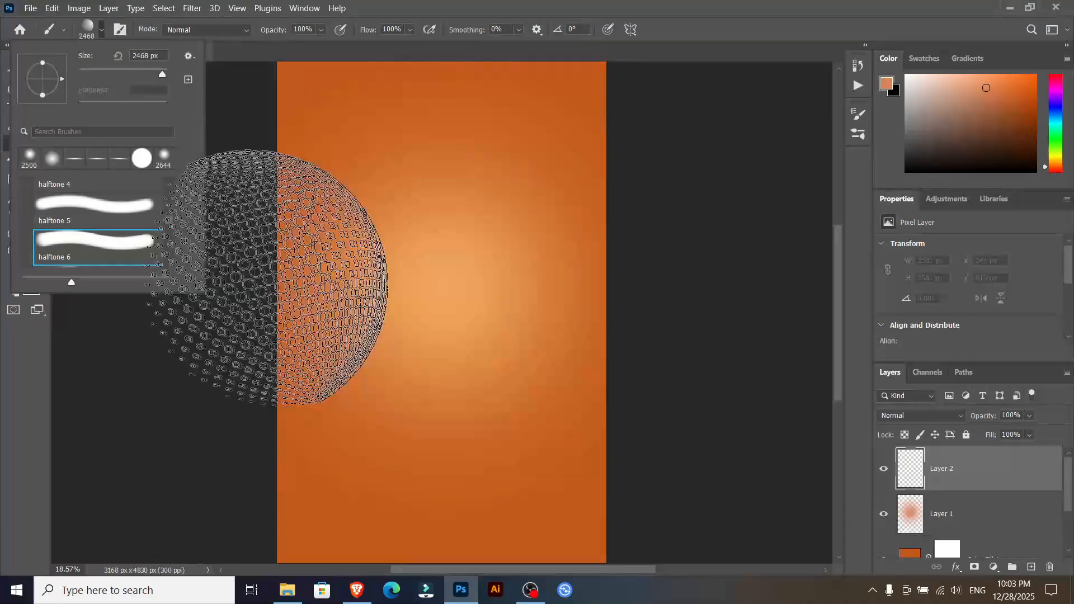
left_click_drag(169, 221, 169, 224)
left_click(142, 247)
left_click(142, 251)
left_click(140, 259)
left_click(95, 206)
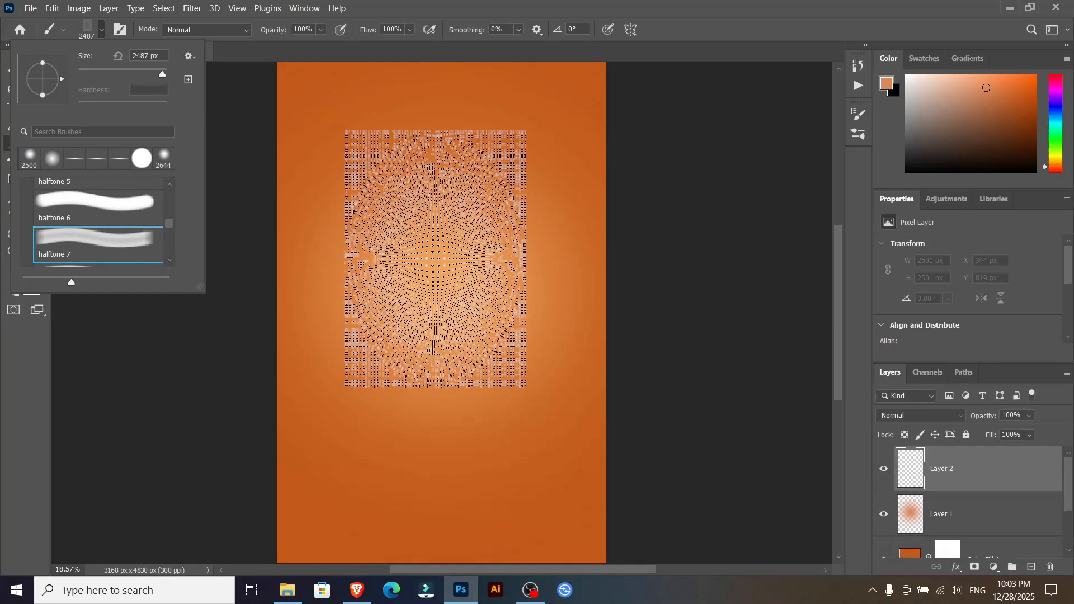
left_click(127, 182)
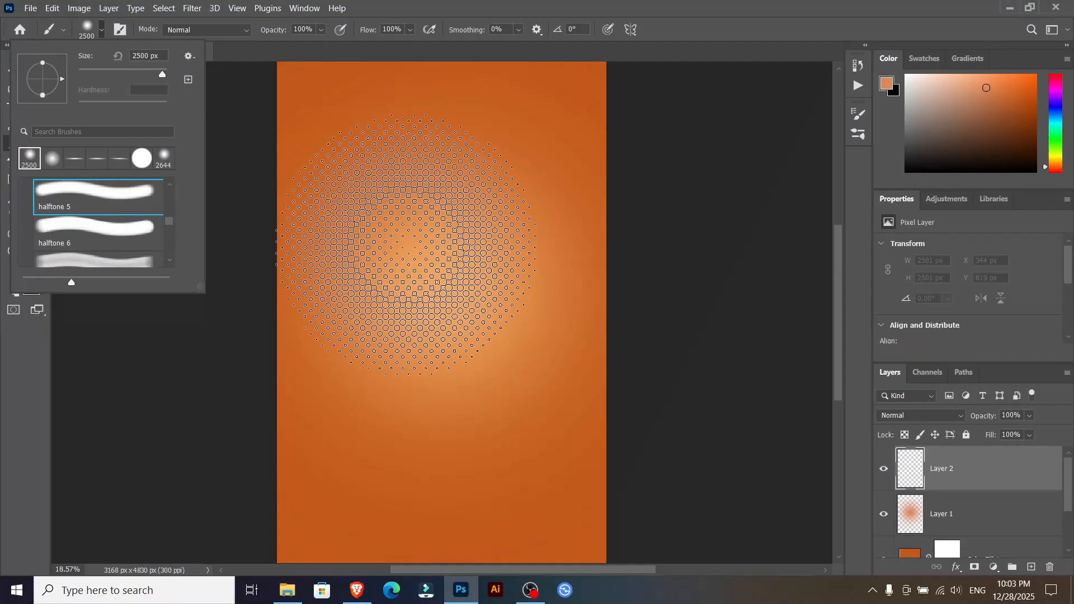
Set the foreground color to white
left_click(897, 5)
left_click(22, 275)
left_click_drag(66, 363, 30, 320)
left_click(341, 327)
Stamp one white halftone circle over the center of the glow on Layer 2 with the brush enlarged to 2629 px
left_click(441, 291)
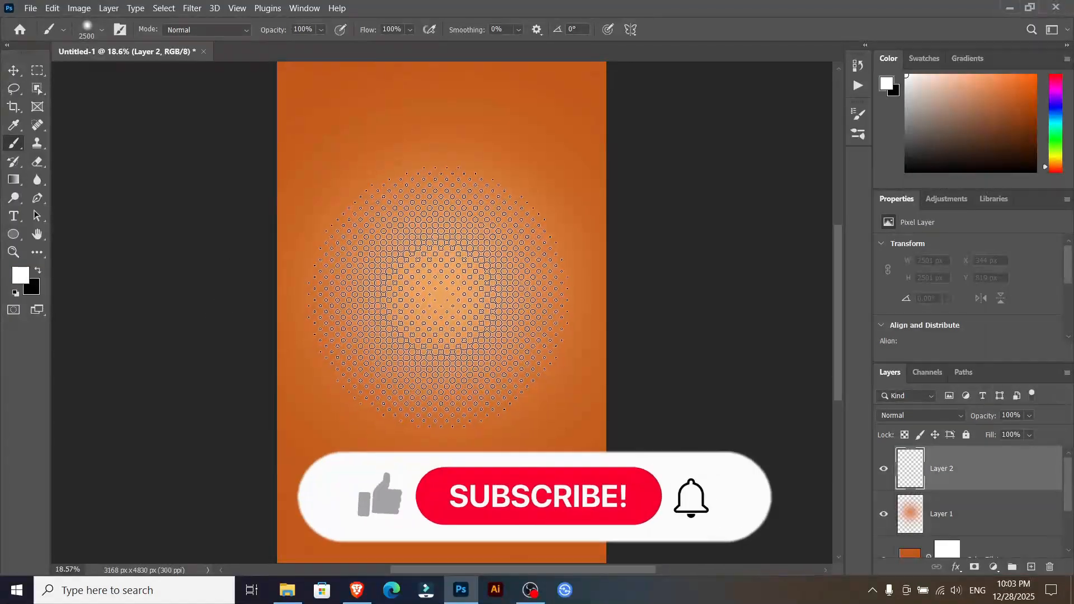
key("ctrl+z")
left_click(101, 30)
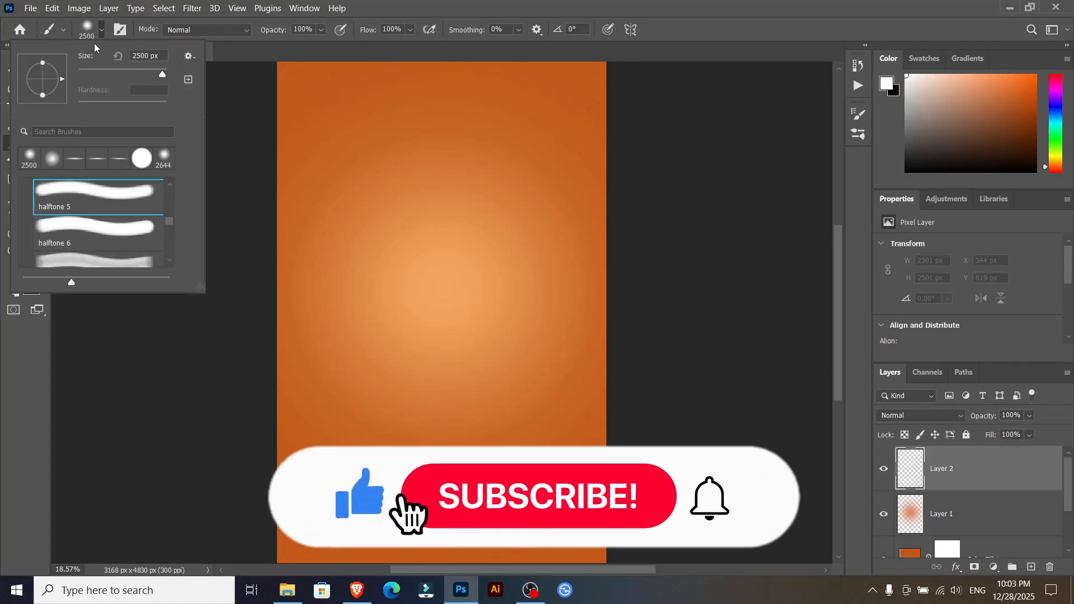
left_click_drag(84, 60, 95, 56)
left_click(432, 283)
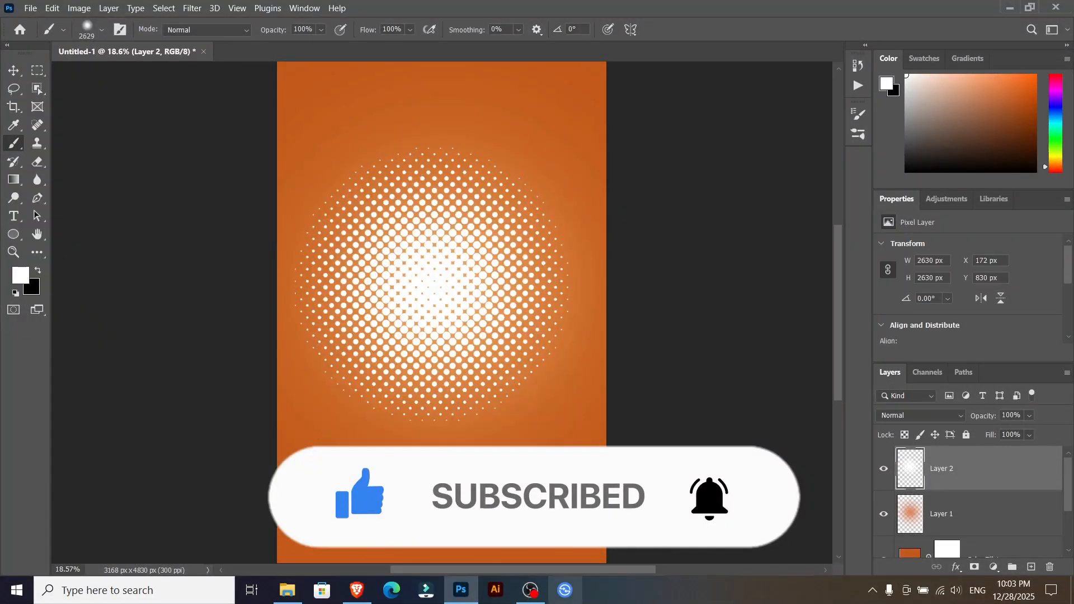
Center the halftone circle horizontally on the canvas by aligning it to the canvas
key("v")
left_click(482, 29)
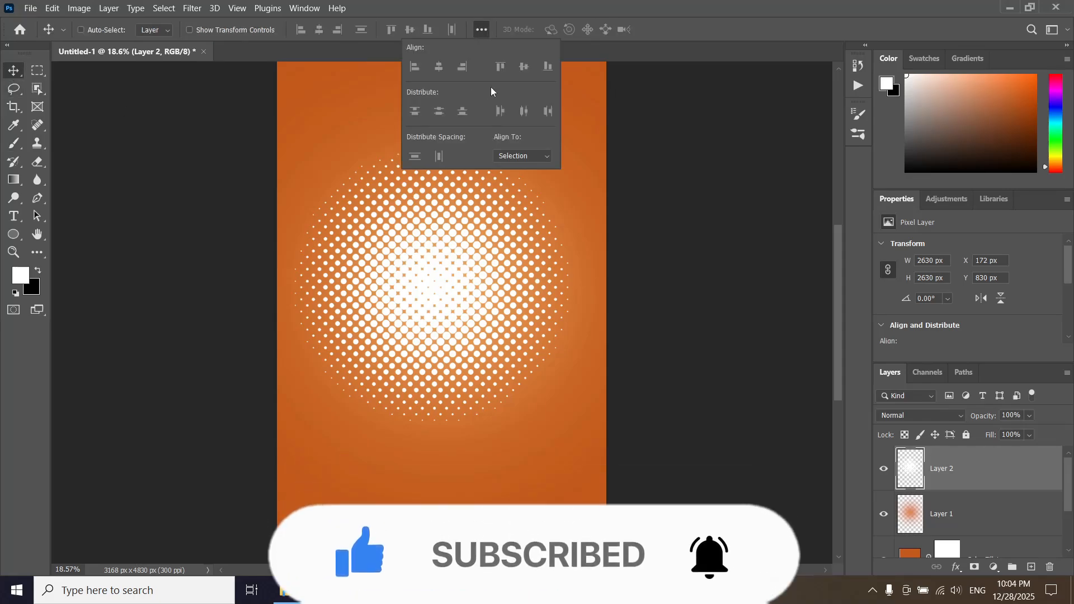
left_click(520, 156)
left_click(516, 182)
left_click(440, 69)
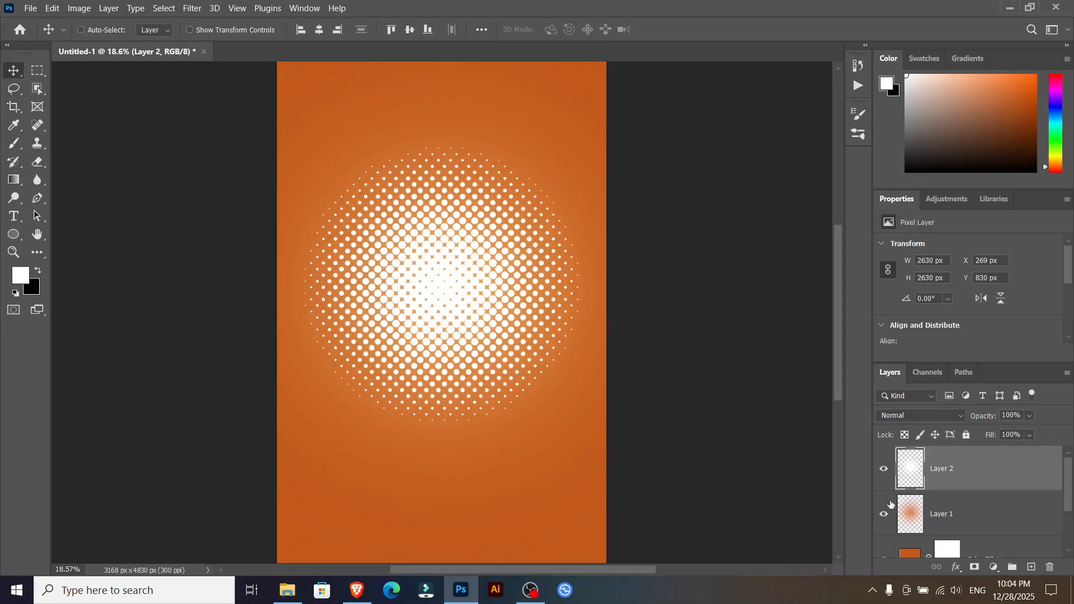
Set the halftone layer's blend mode to Soft Light and its opacity to 20%
key("alt+bracketleft")
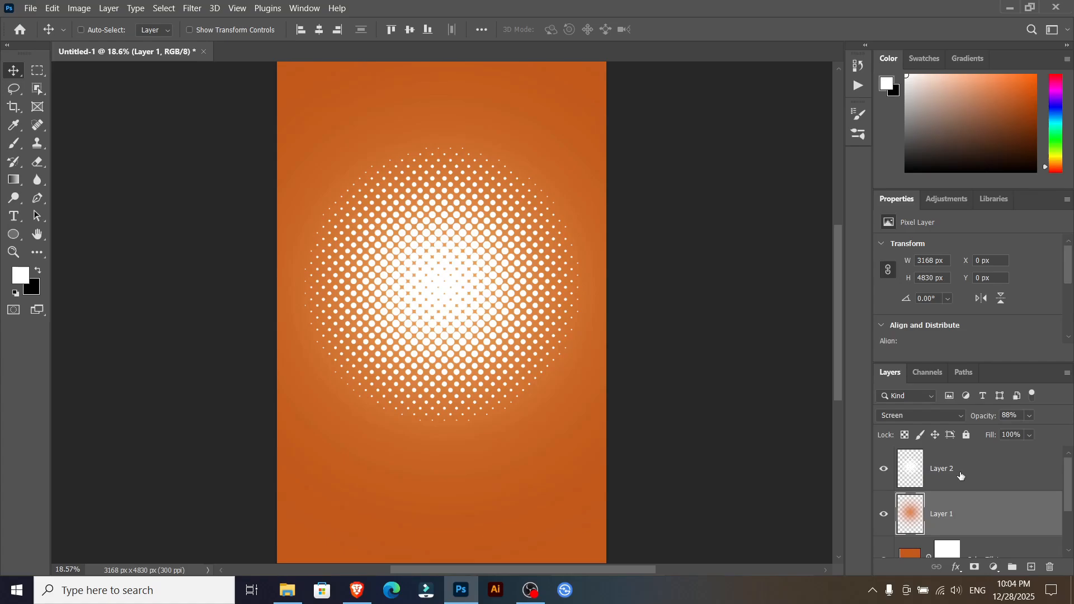
left_click(953, 454)
left_click(942, 418)
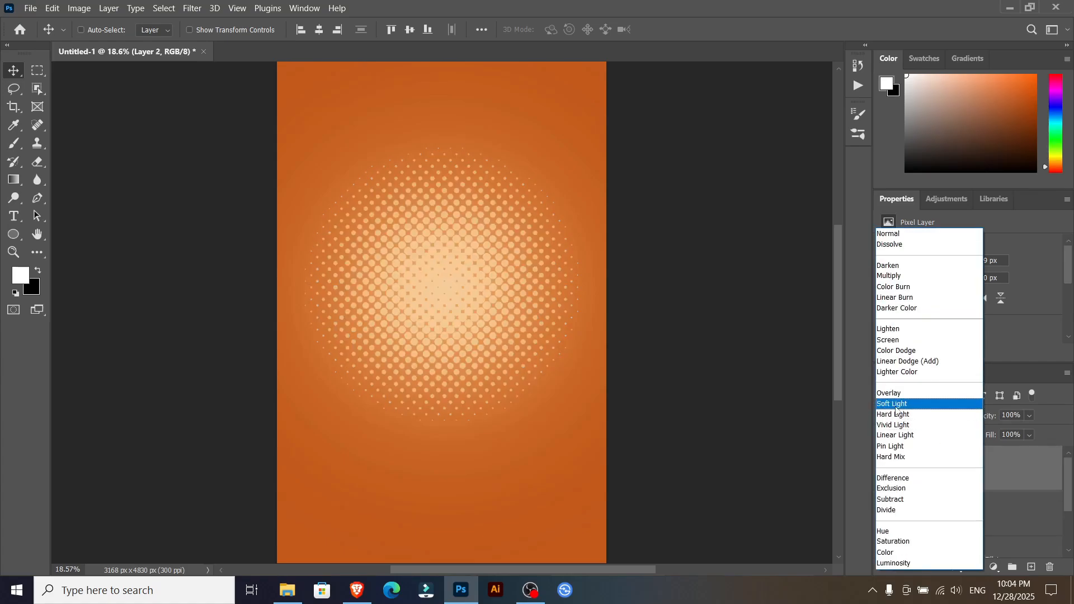
left_click(940, 404)
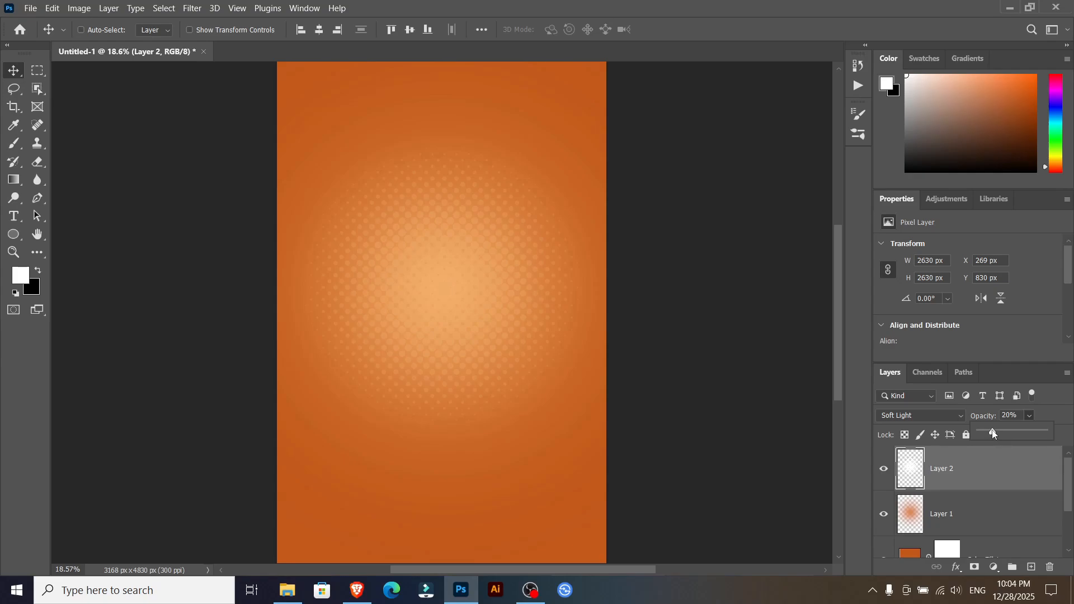
left_click(156, 301)
Add a new layer above the halftone and switch to the Curvature Pen tool for drawing a shape
left_click(1031, 567)
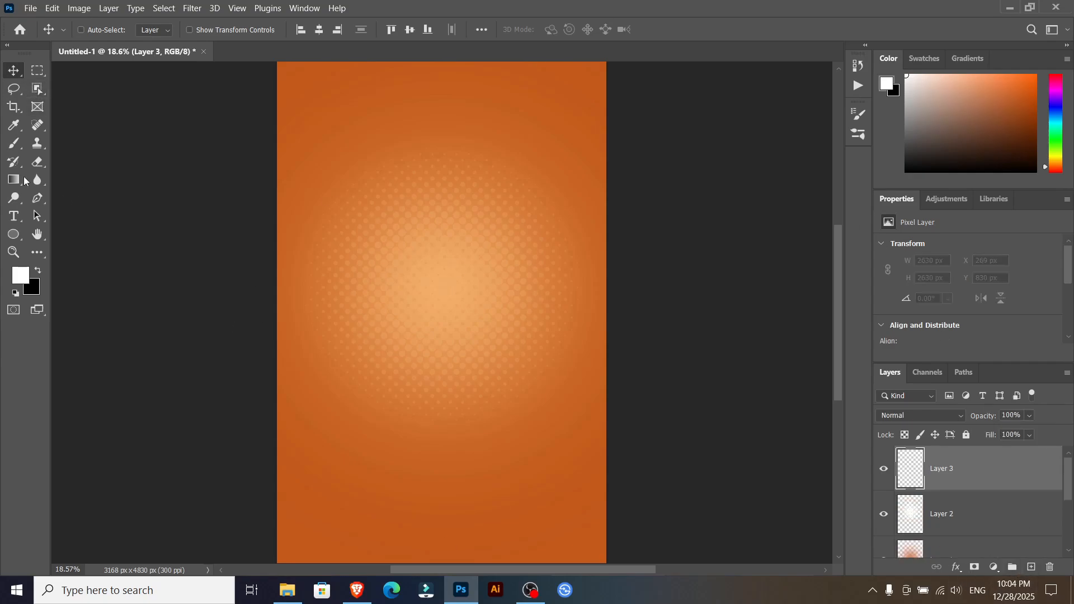
left_click(37, 199)
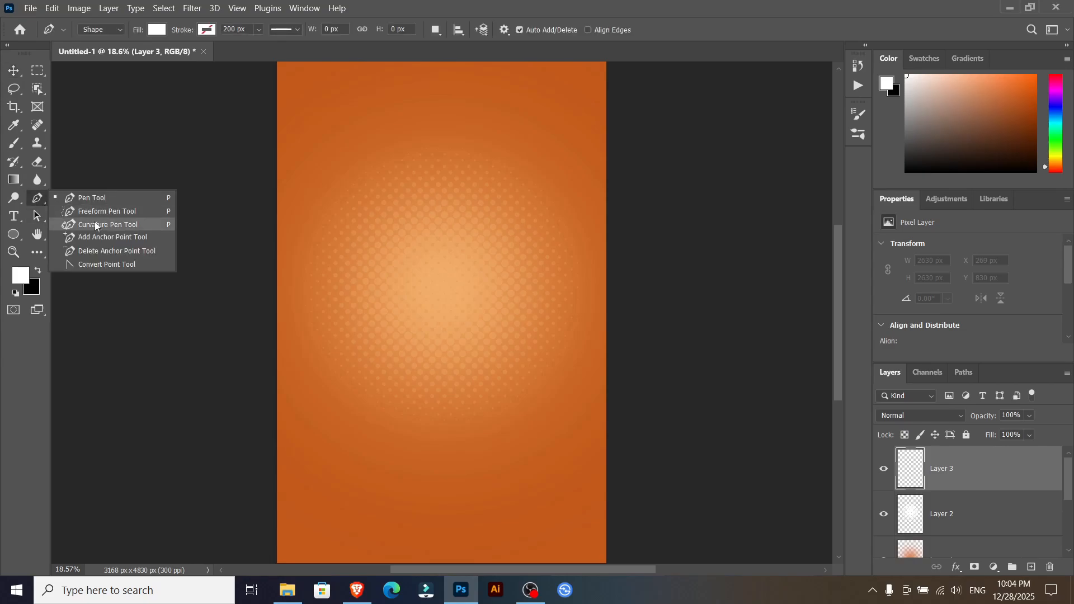
left_click(95, 225)
scroll(151, 358, "down", 2)
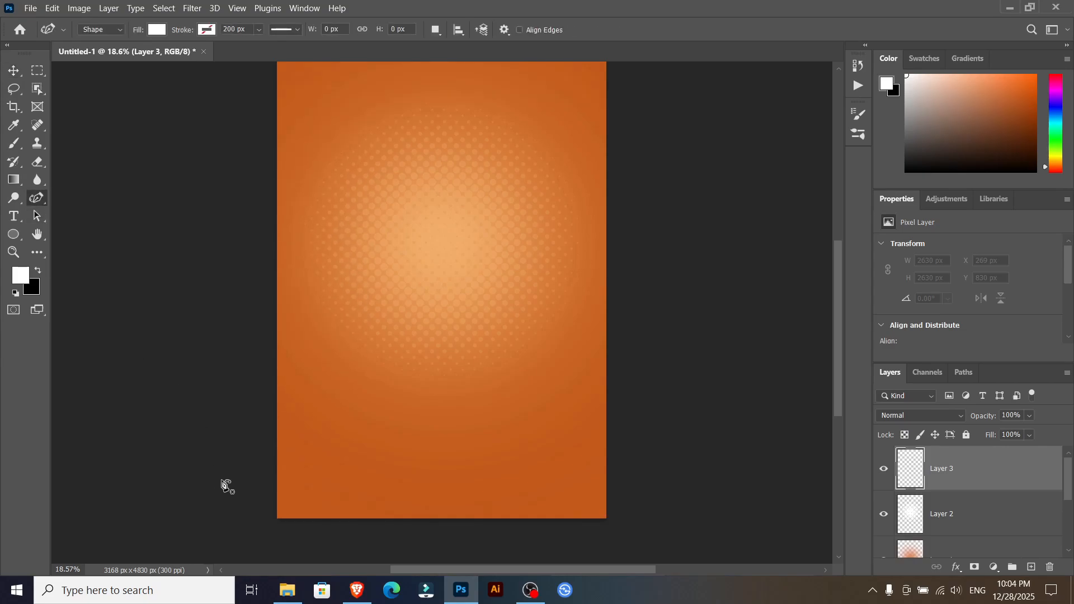
left_click(241, 446)
key("ctrl+z")
Draw a white wavy edge of even crests and troughs across the lower canvas, starting just outside its left side
left_click(259, 452)
left_click(303, 419)
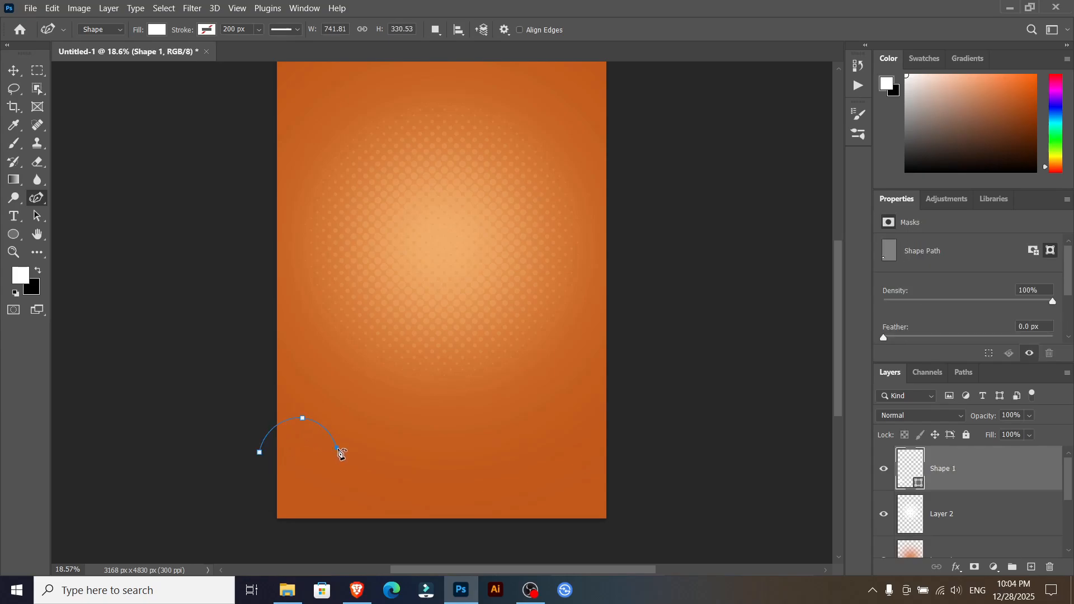
left_click(338, 448)
left_click(376, 424)
left_click(416, 447)
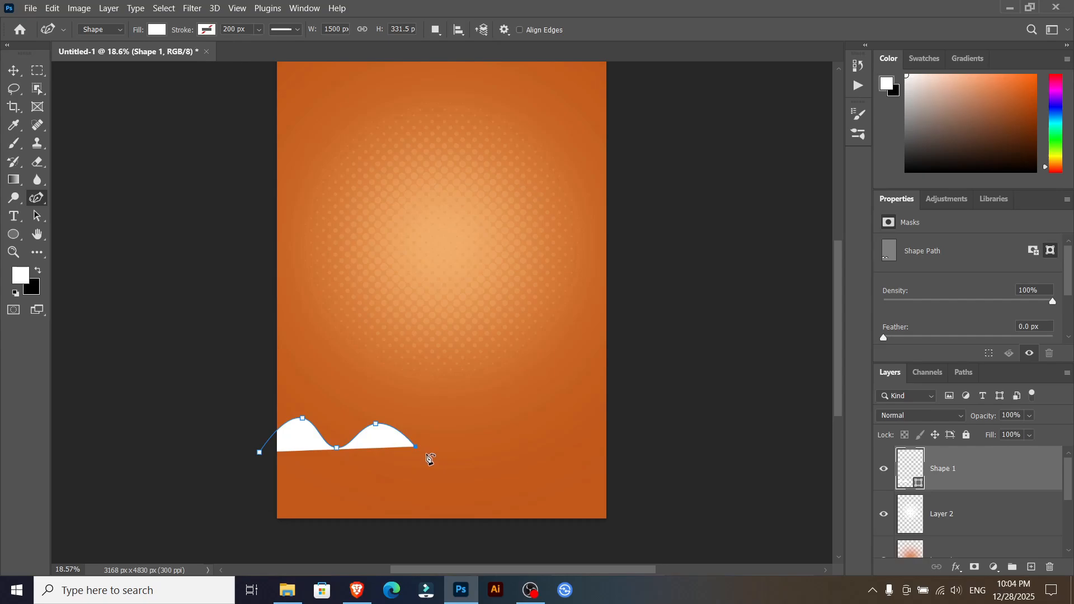
left_click(458, 425)
left_click(487, 445)
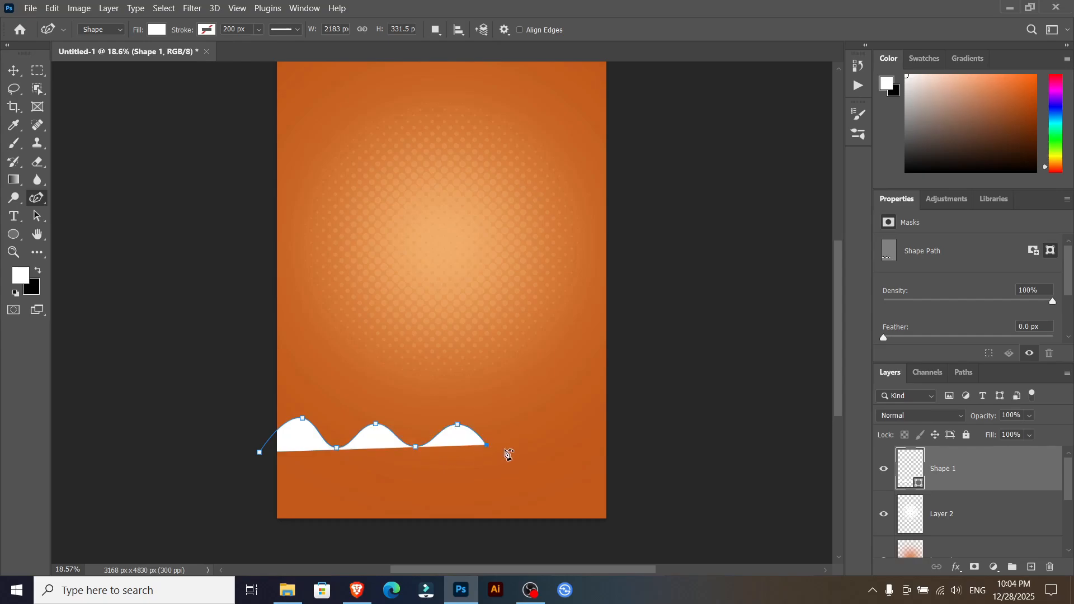
left_click(525, 422)
left_click(562, 449)
left_click(629, 406)
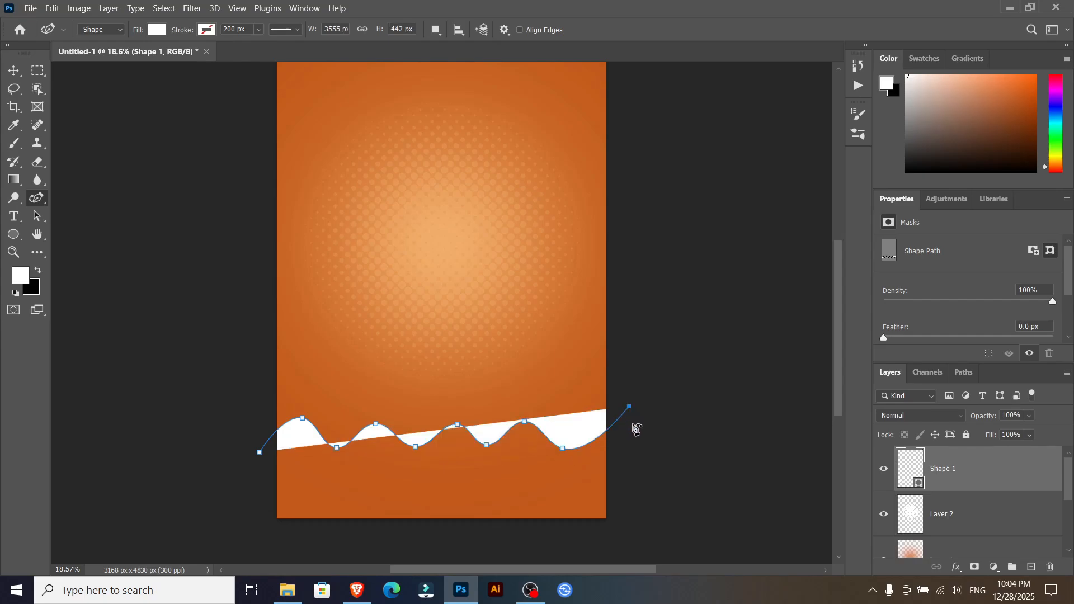
left_click(641, 450)
key("ctrl+z")
key("ctrl+z")
key("ctrl+z")
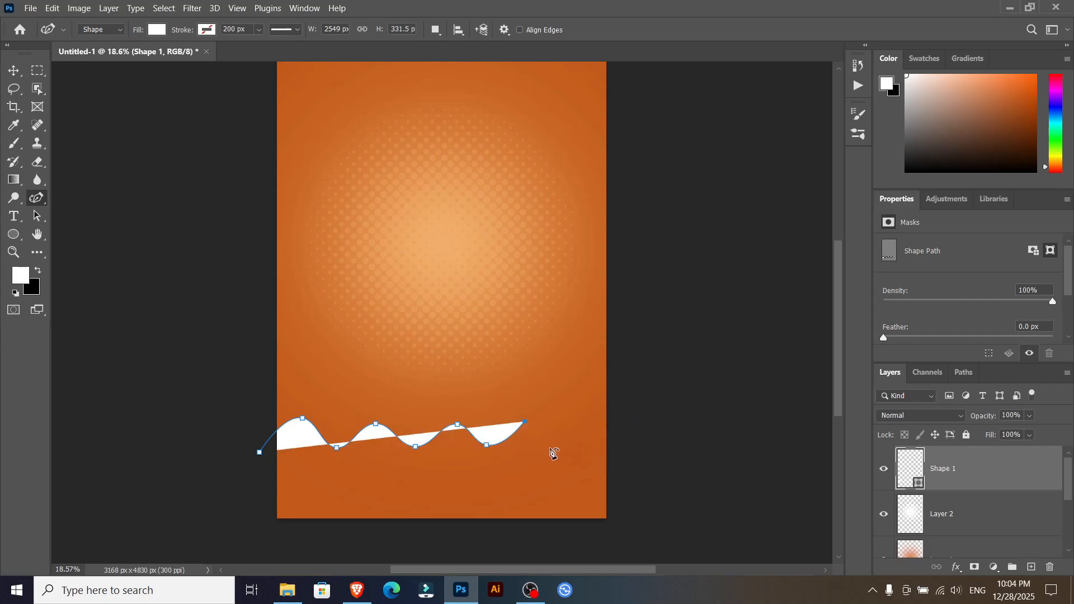
Extend the wave past the canvas's right side and continue the shape around the bottom so it fills the area below
left_click(551, 449)
left_click(594, 420)
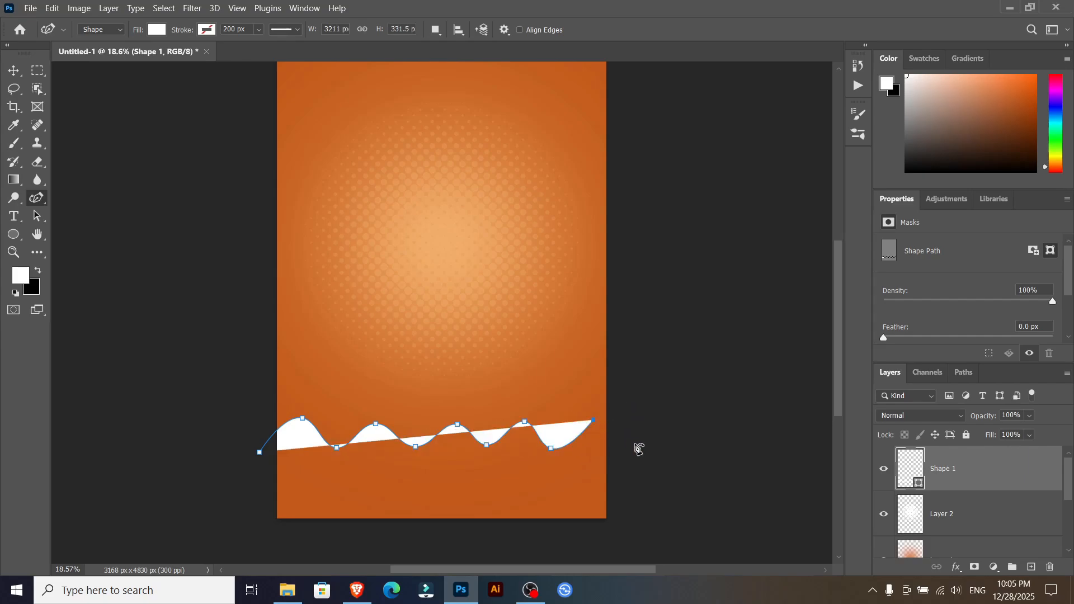
left_click(637, 445)
left_click(640, 516)
left_click(256, 541)
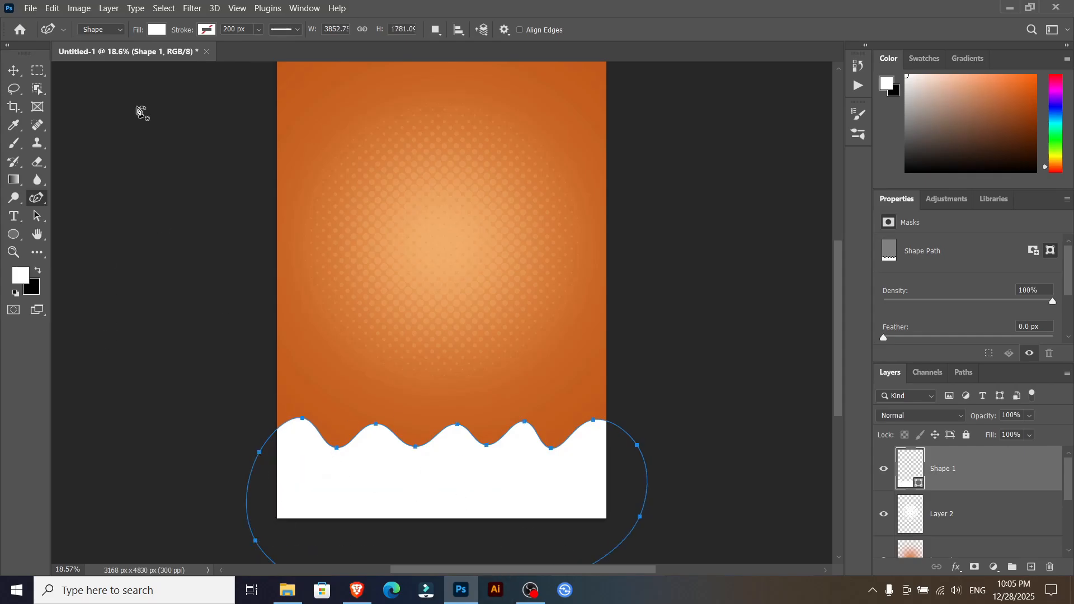
Fill the wavy shape with colour #d3990a and centre it horizontally on the canvas
left_click(158, 30)
left_click(242, 57)
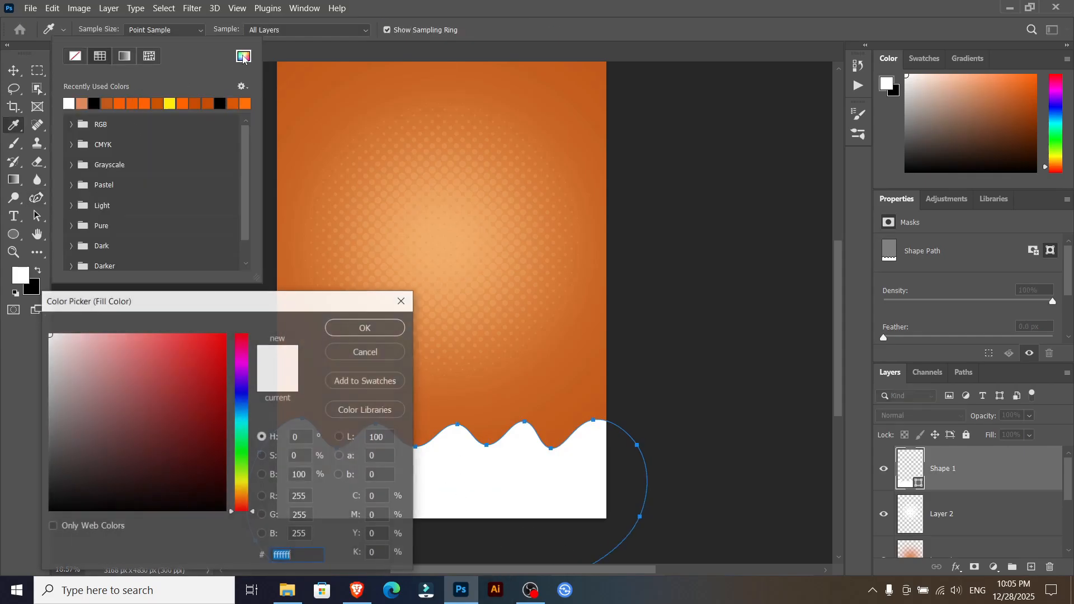
type("d3")
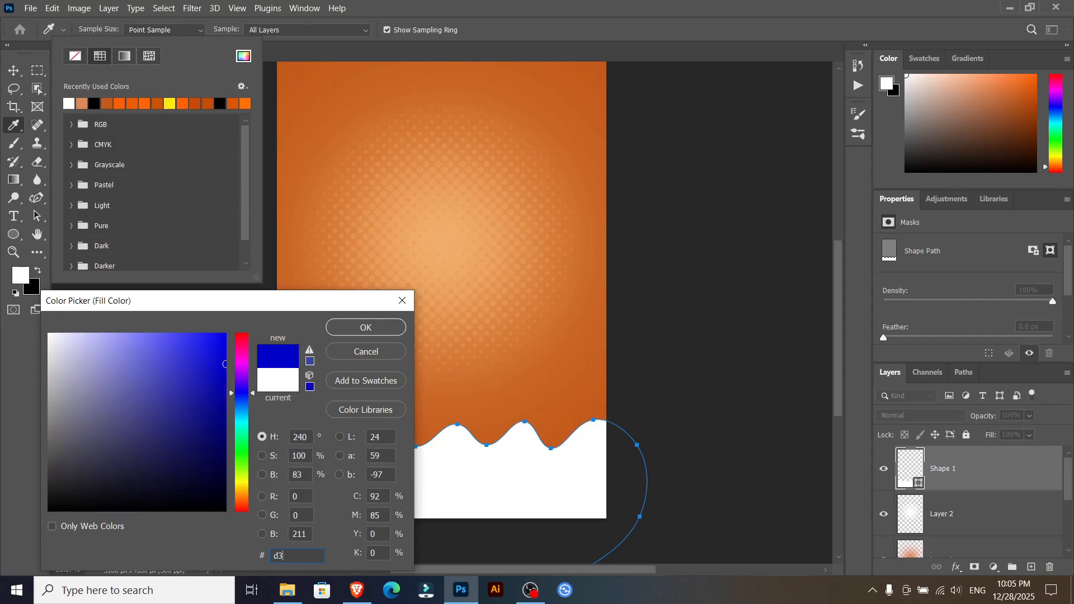
type("990a")
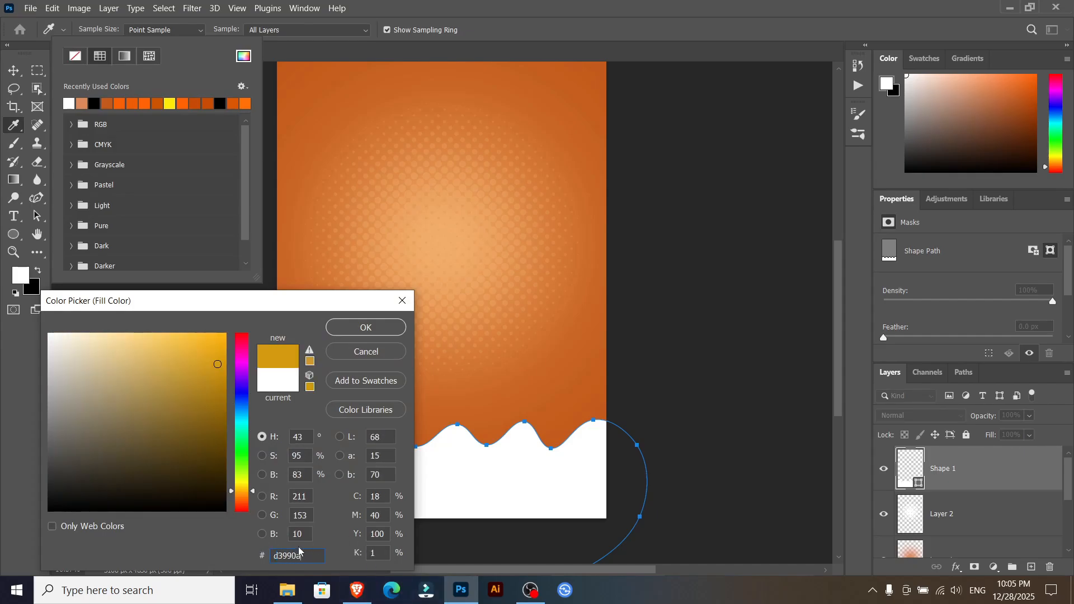
left_click(365, 328)
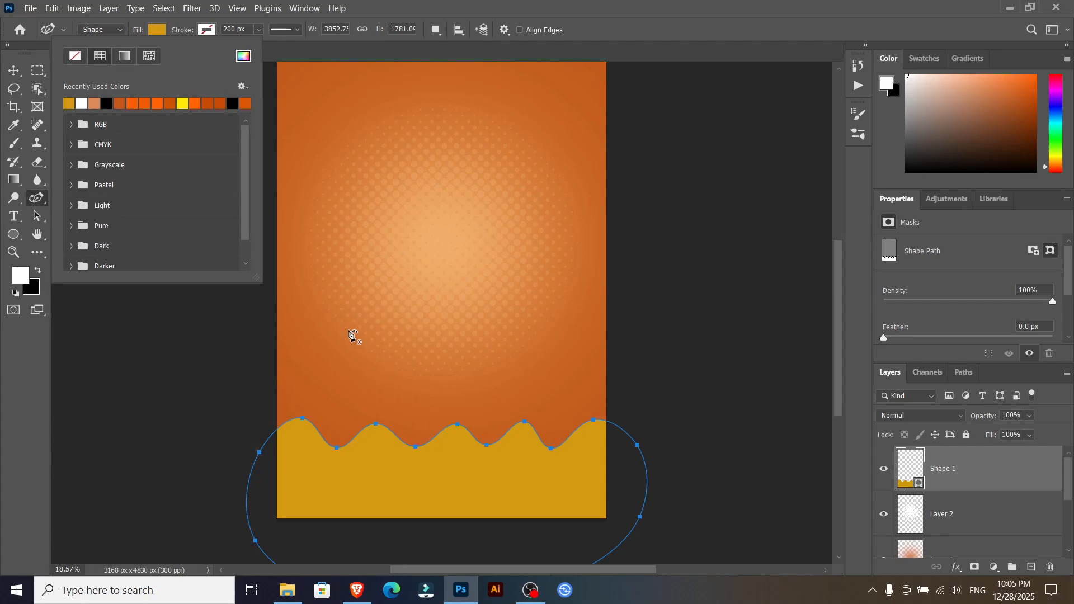
left_click(9, 72)
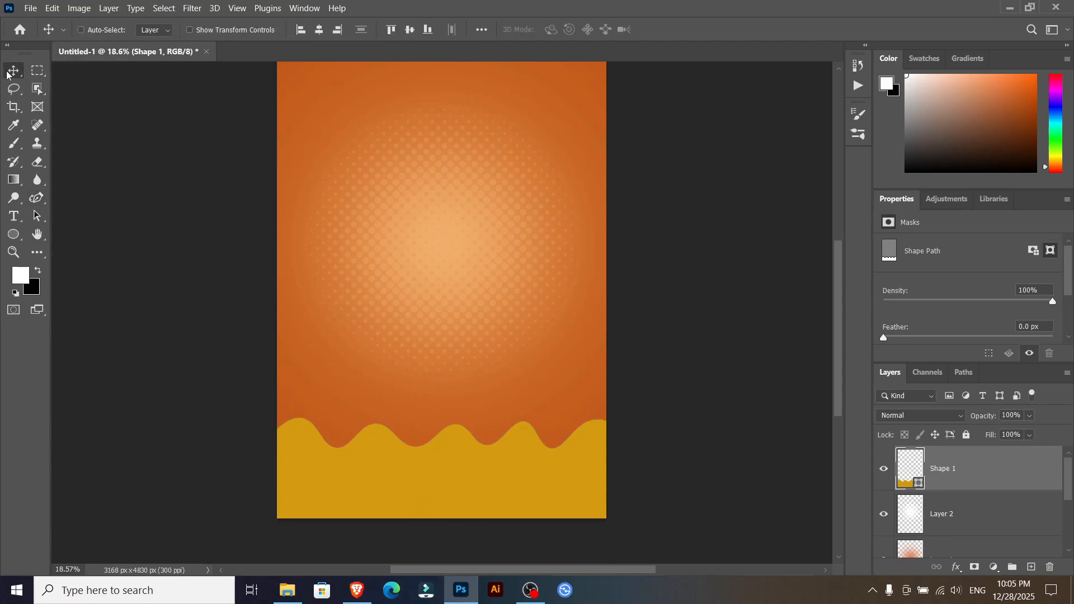
left_click(320, 31)
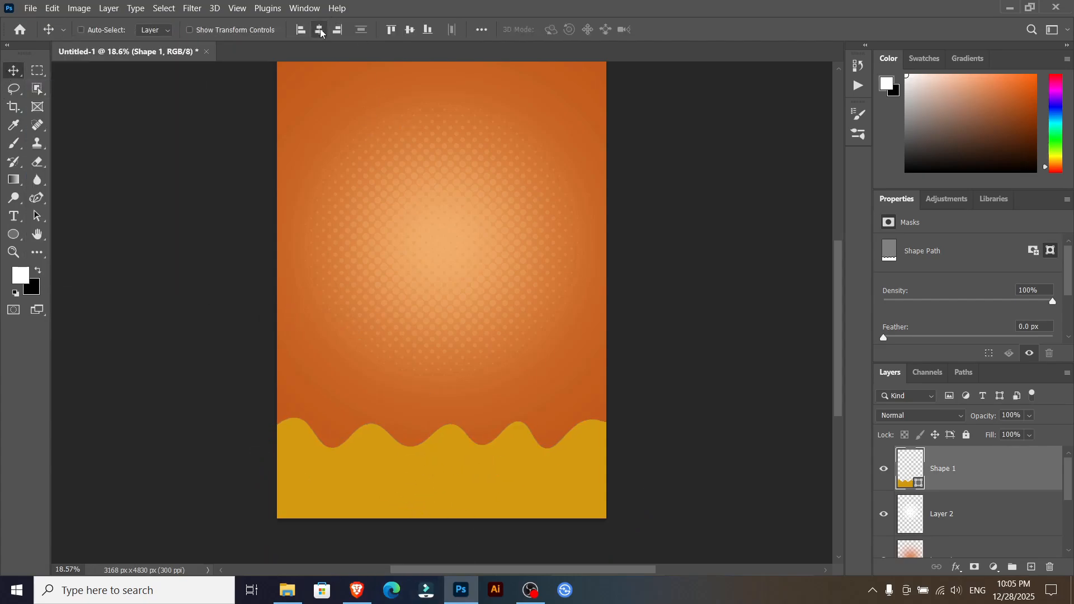
left_click(37, 70)
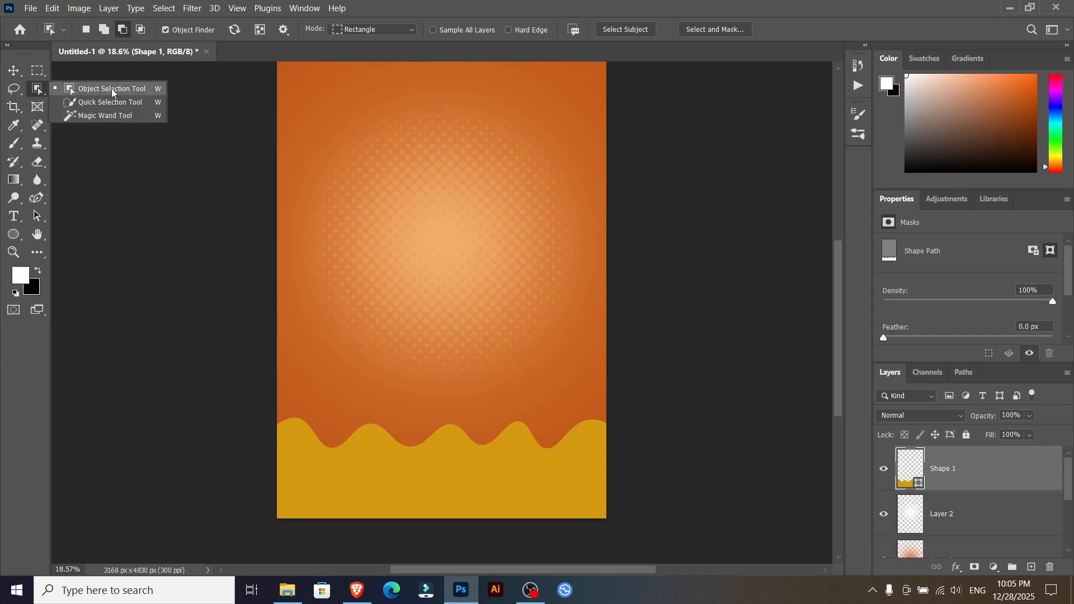
left_click(73, 87)
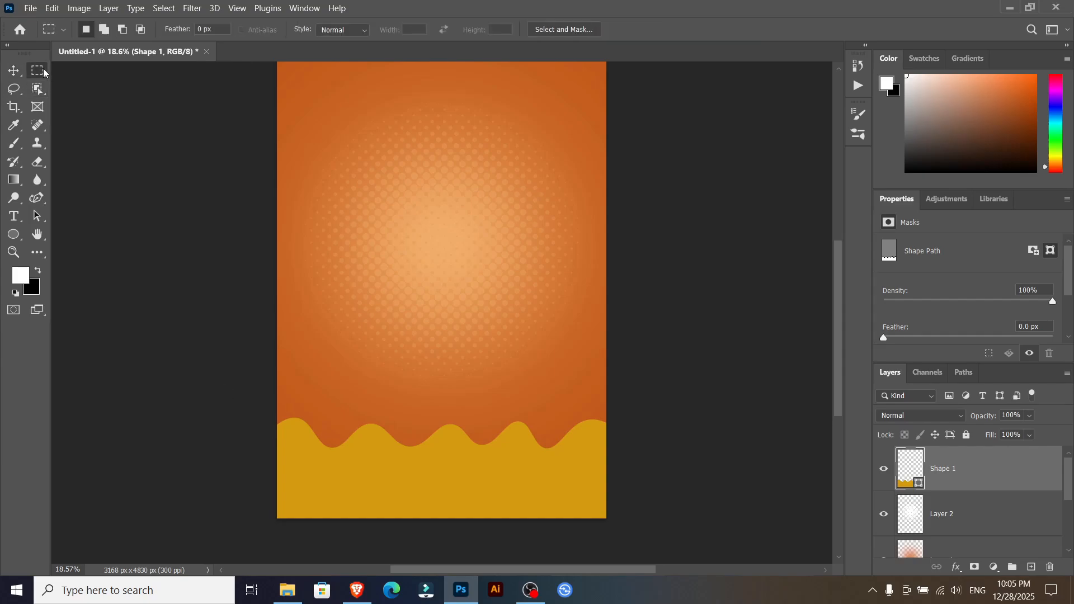
right_click(428, 473)
left_click(35, 197)
left_click(16, 71)
left_click(38, 70)
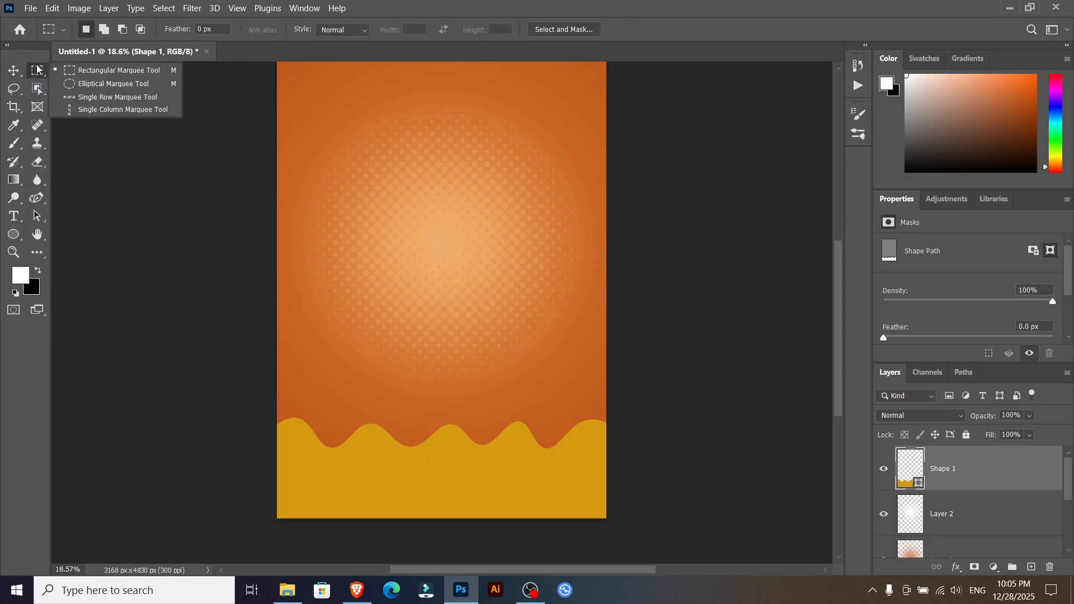
left_click(90, 71)
key("v")
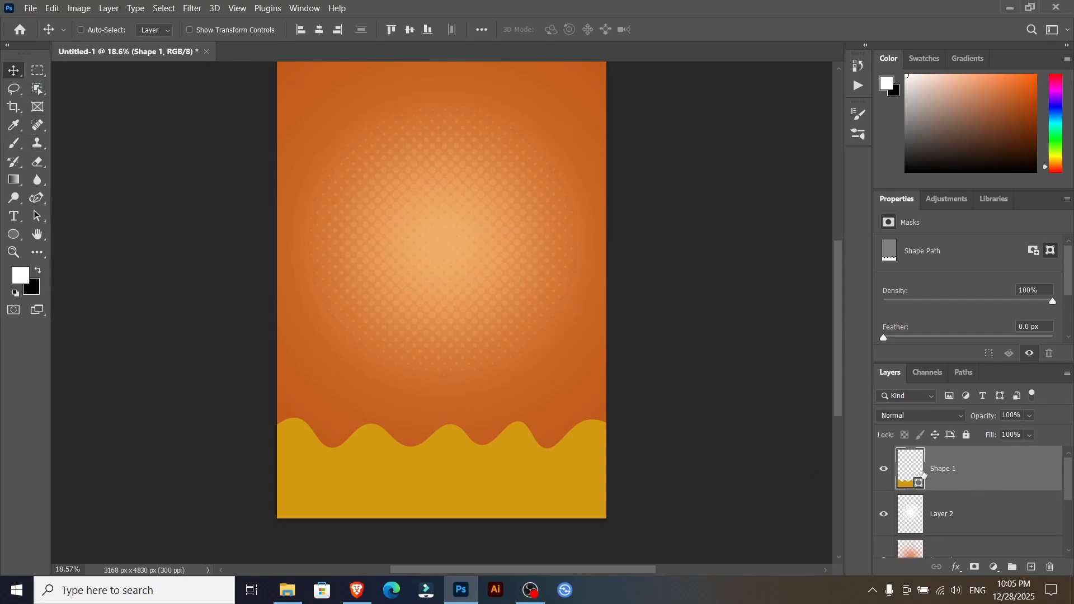
Load the wavy shape's outline as a selection and add a new layer above the shape
left_click(910, 473, "ctrl")
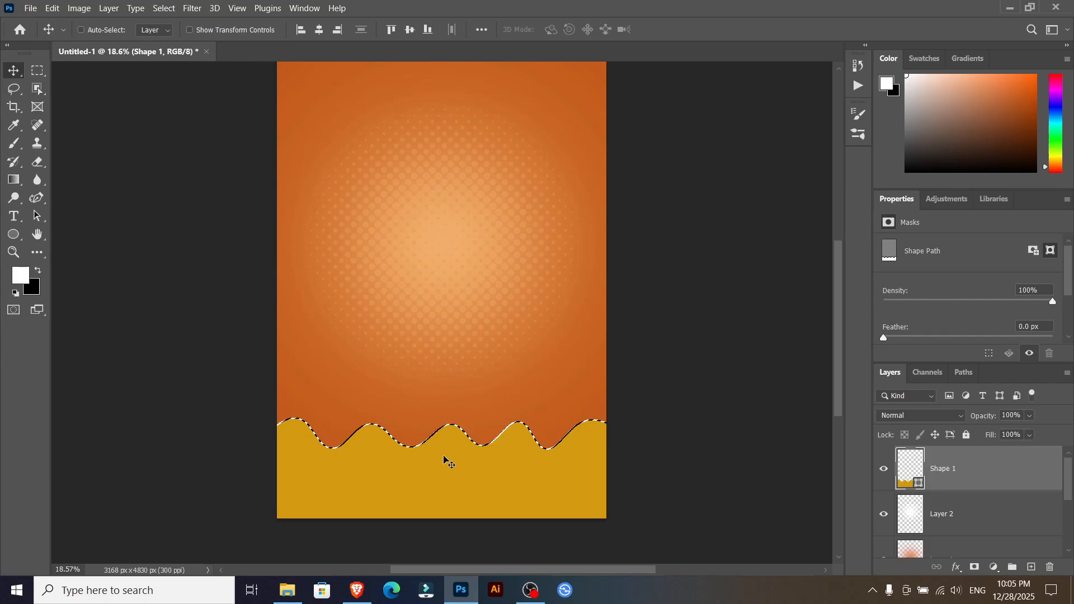
key("m")
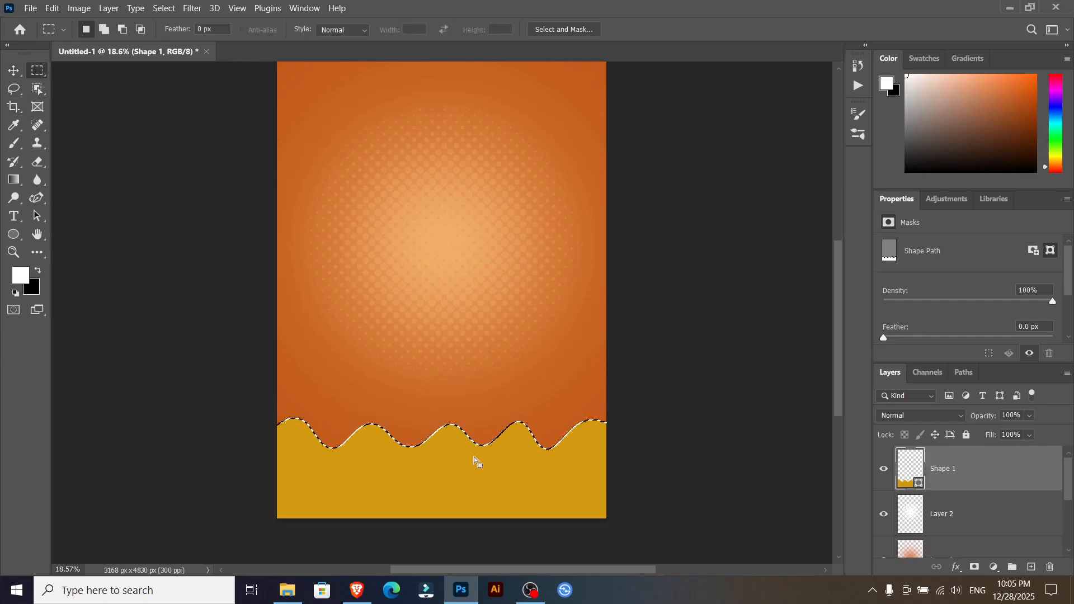
right_click(456, 469)
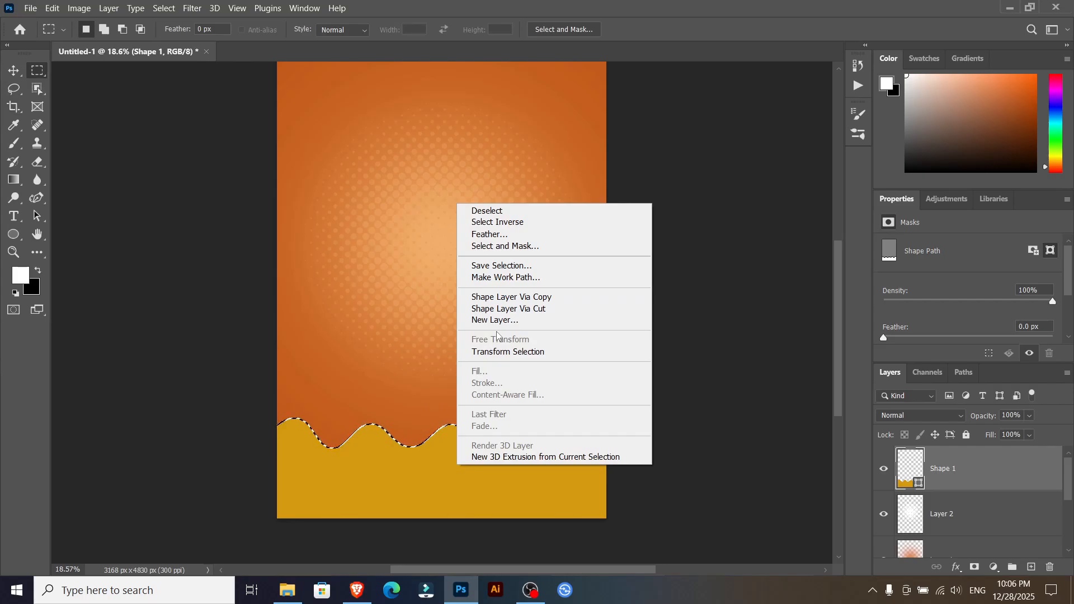
left_click(455, 508)
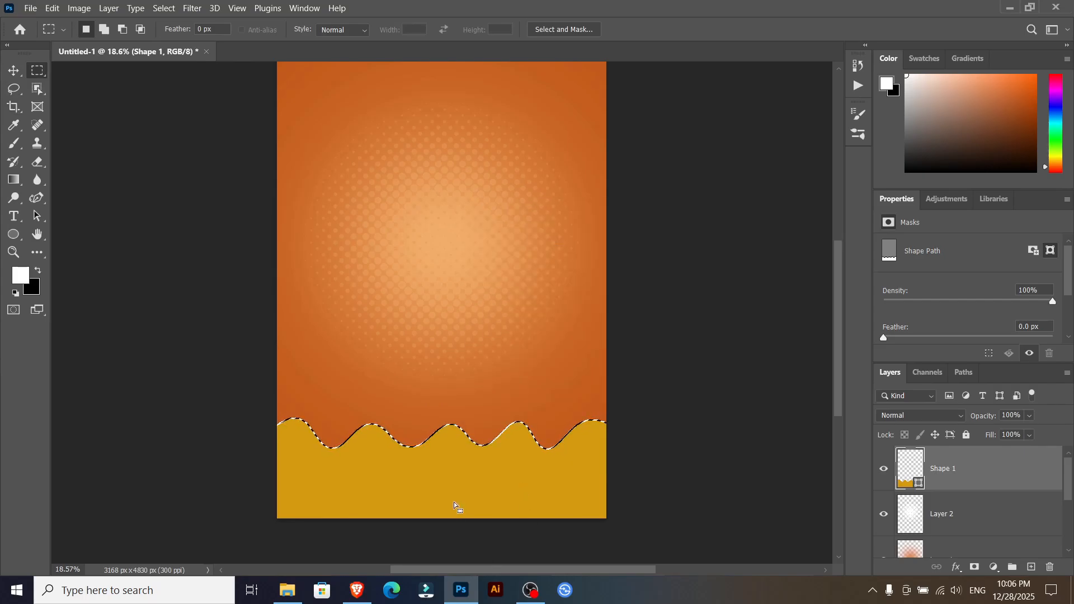
left_click(1031, 568)
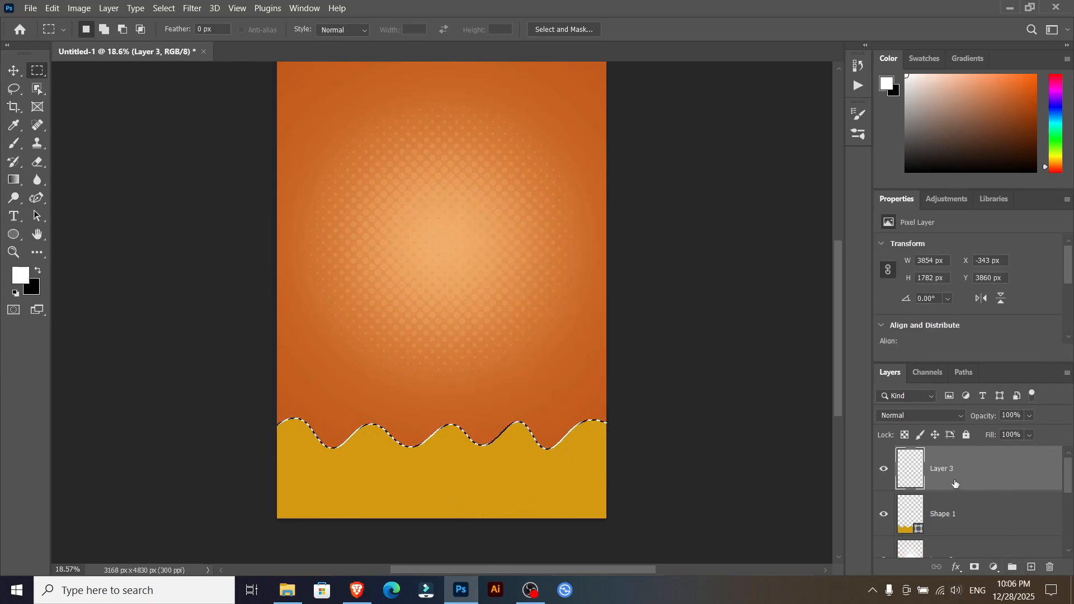
Expand the wave selection by 18 pixels
left_click(192, 8)
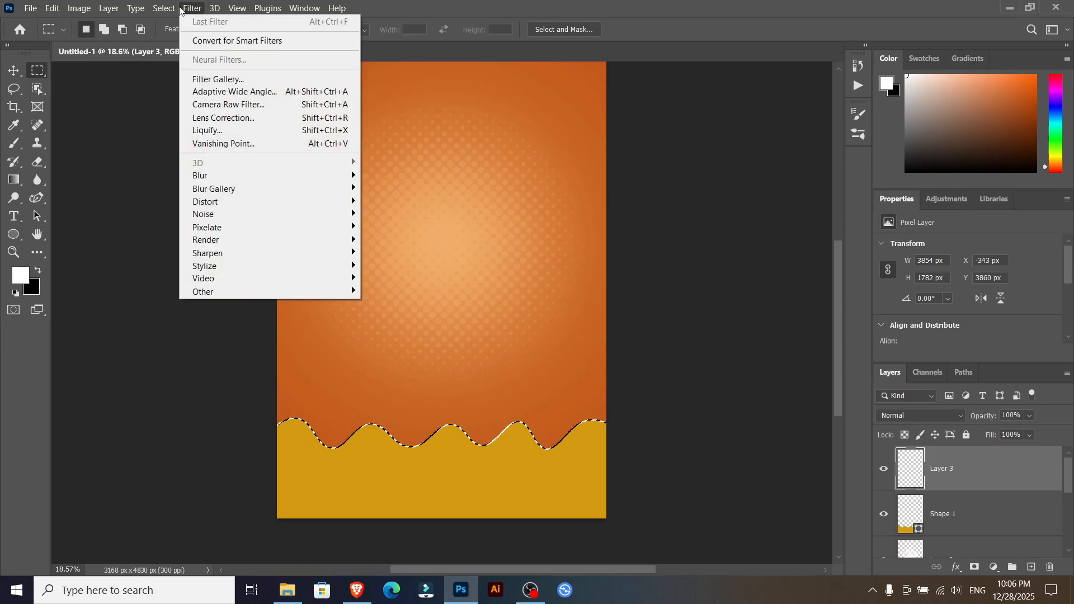
mouse_move(164, 8)
mouse_move(273, 209)
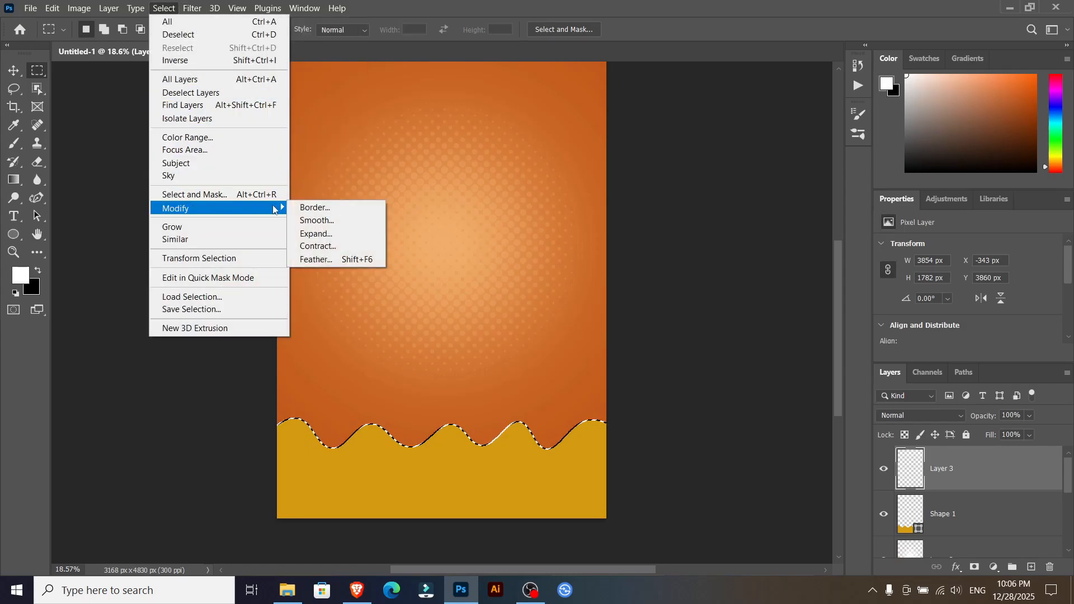
left_click(316, 233)
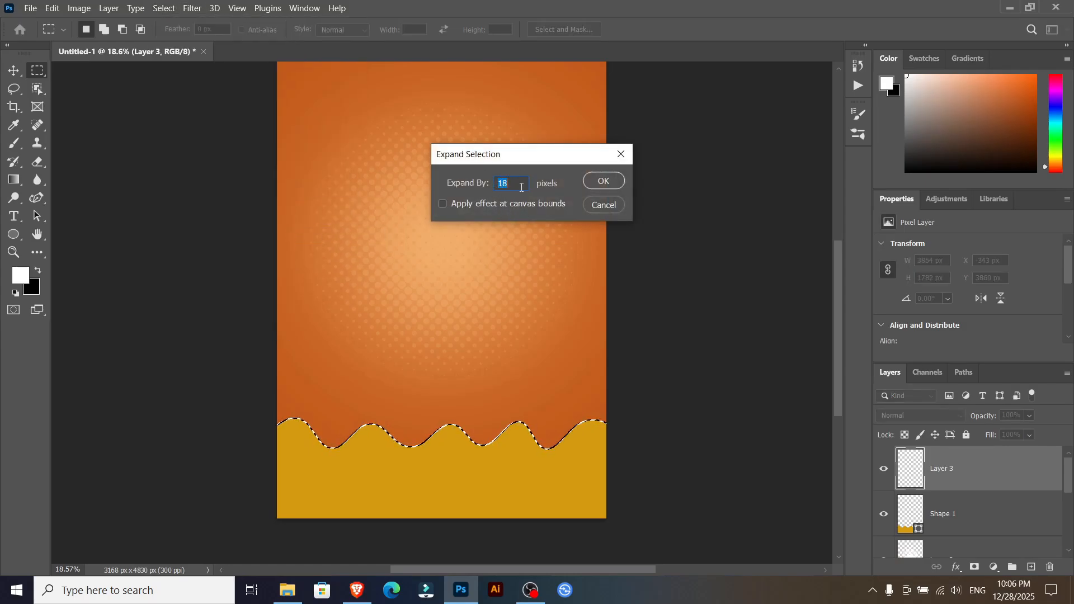
left_click(609, 181)
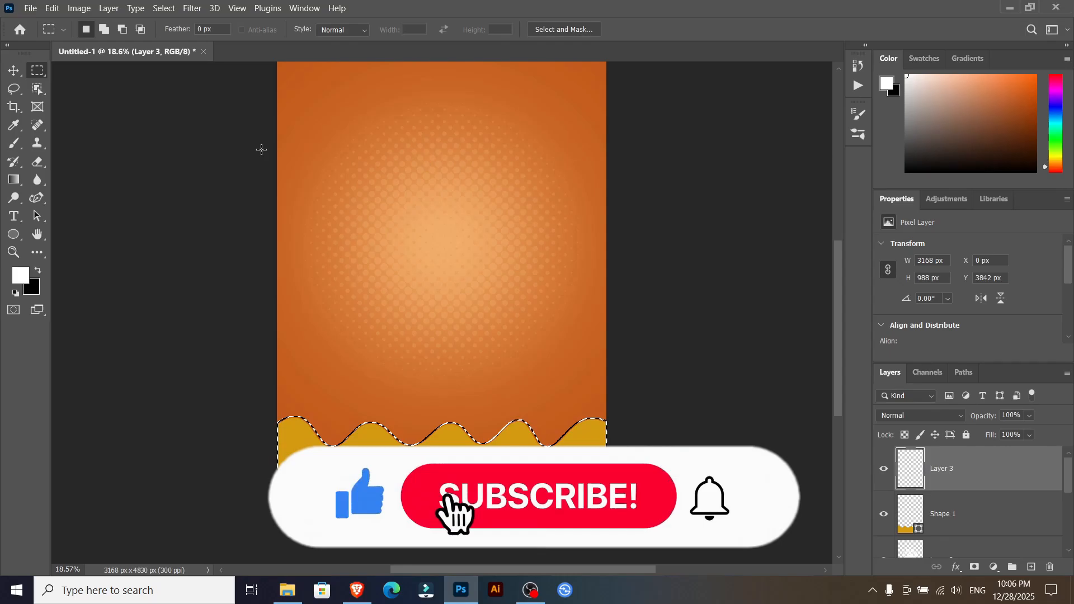
Stroke the expanded selection with a 9 px white line centred on its edge, and deselect
right_click(450, 212)
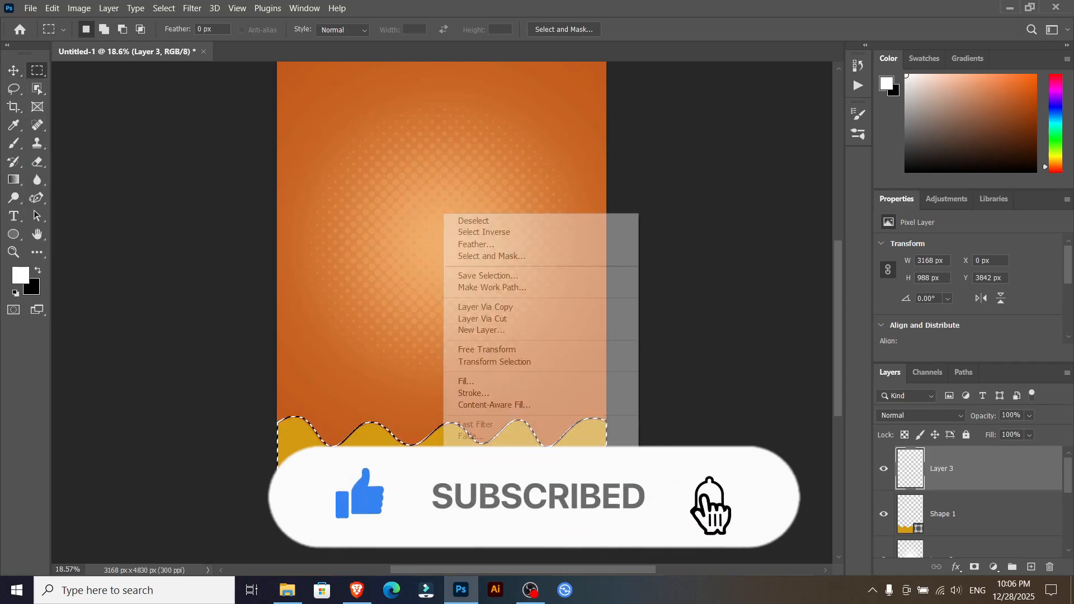
left_click(481, 391)
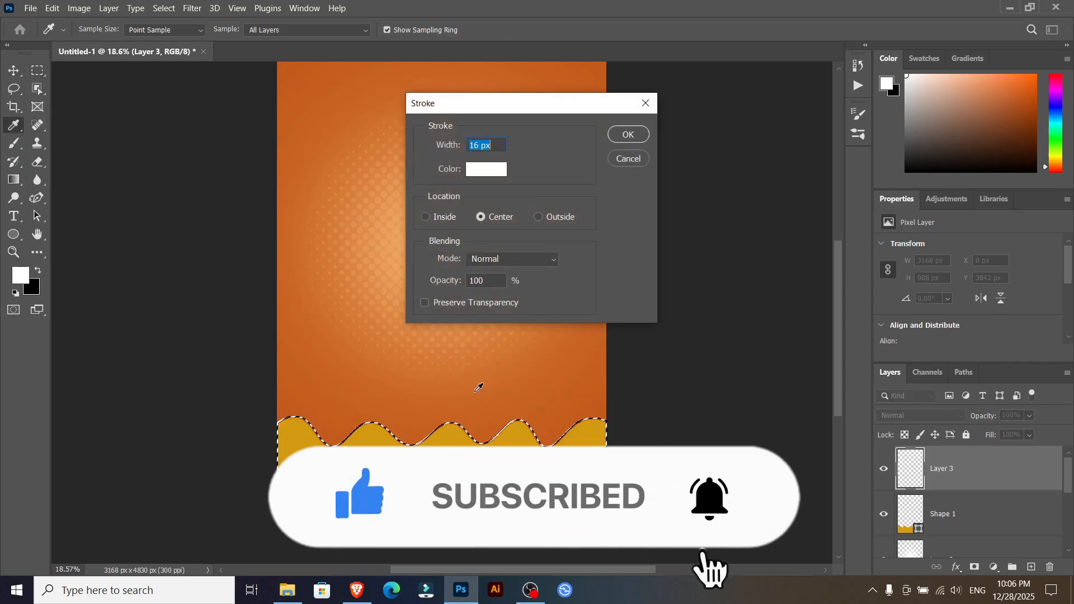
left_click(479, 145)
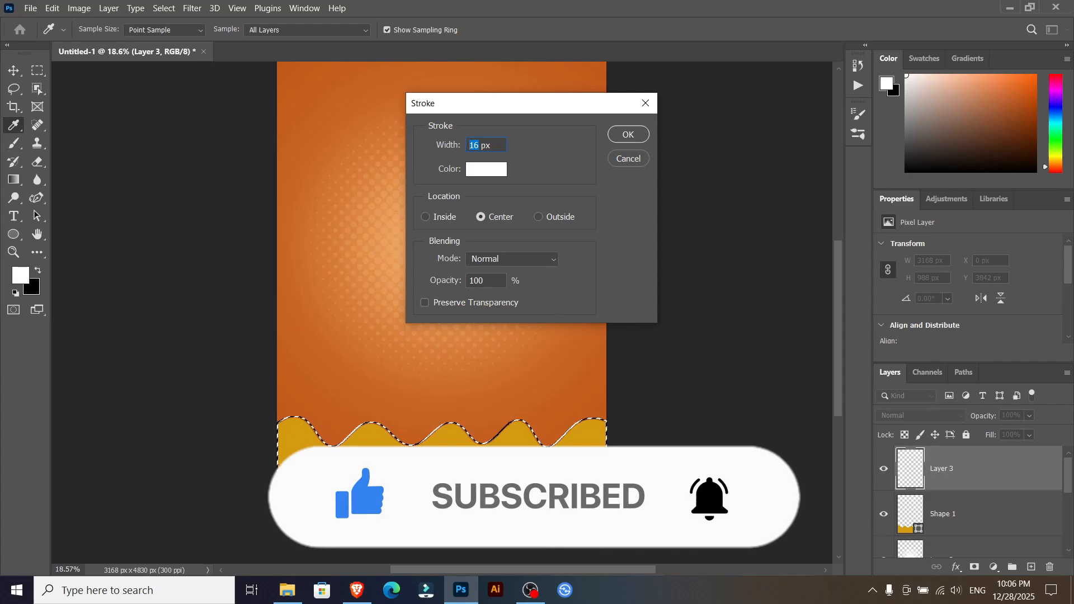
type("9")
left_click(486, 169)
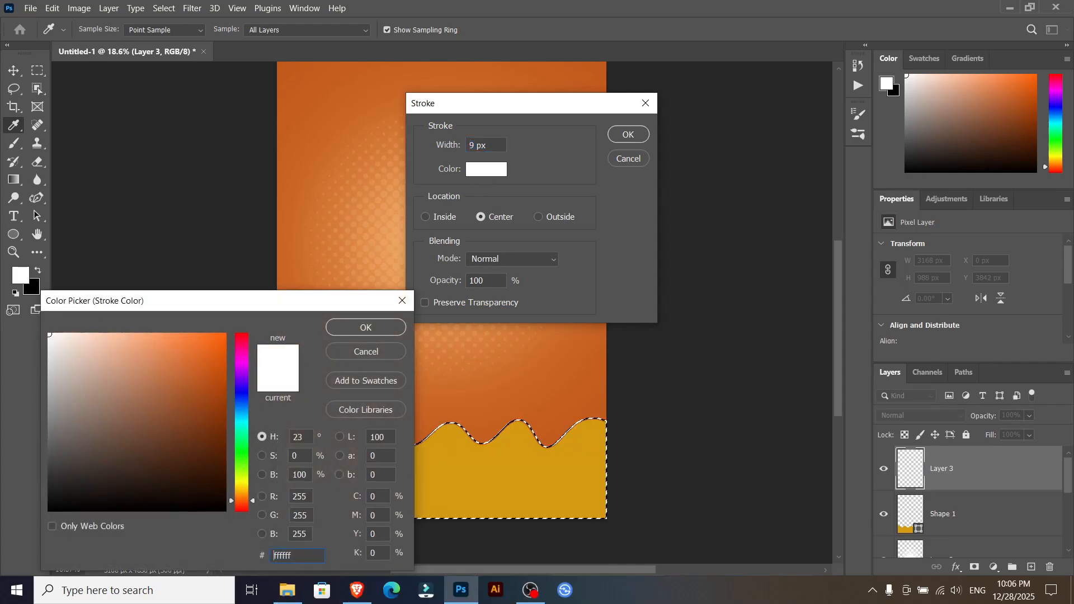
left_click(366, 327)
left_click(628, 134)
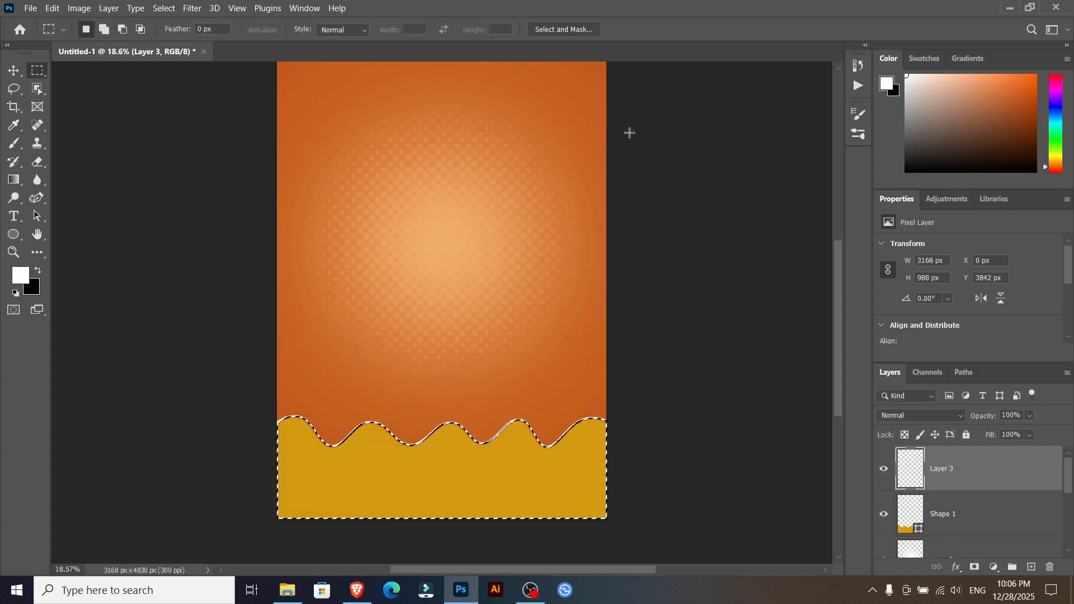
left_click(14, 71)
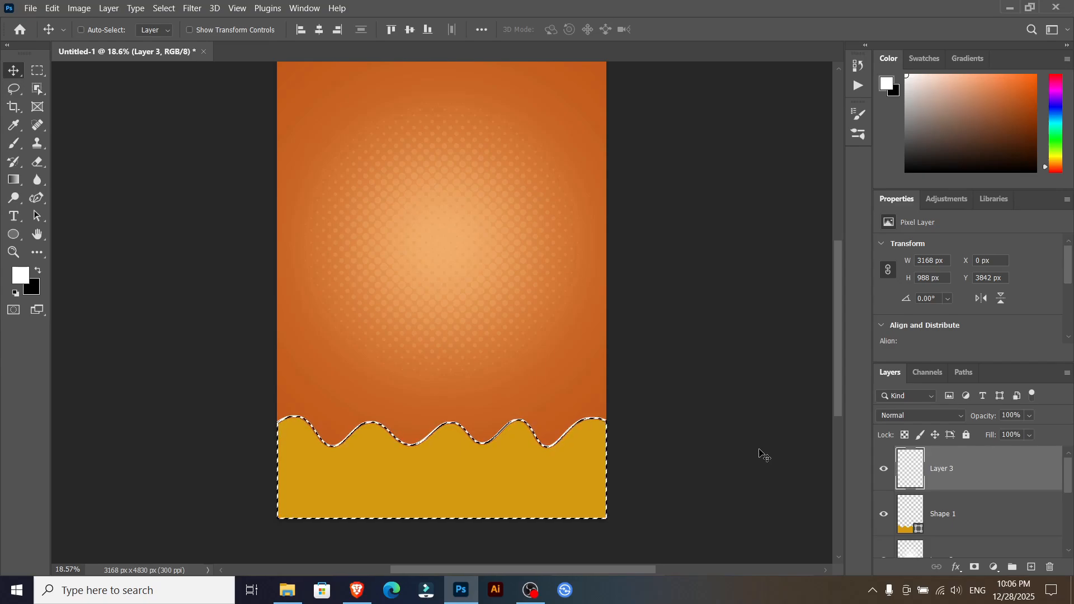
key("ctrl+d")
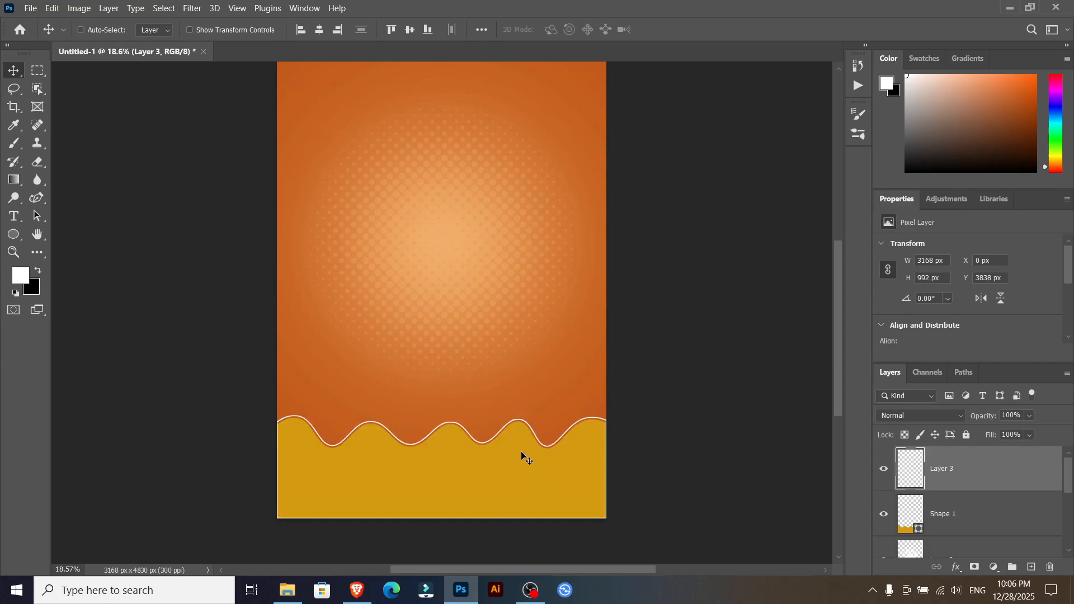
key("z")
left_click(410, 30)
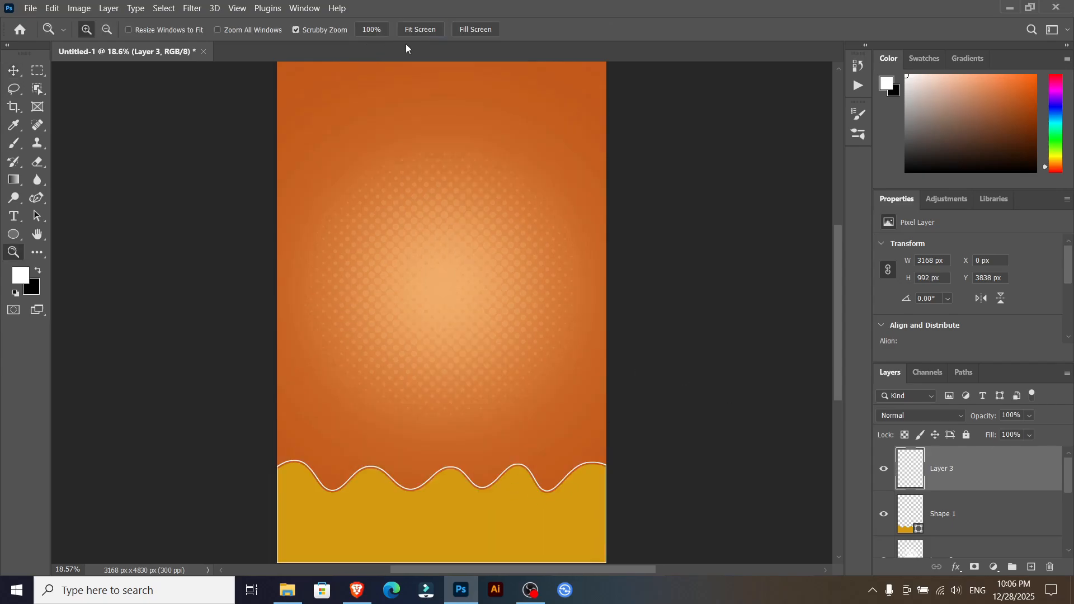
left_click(14, 71)
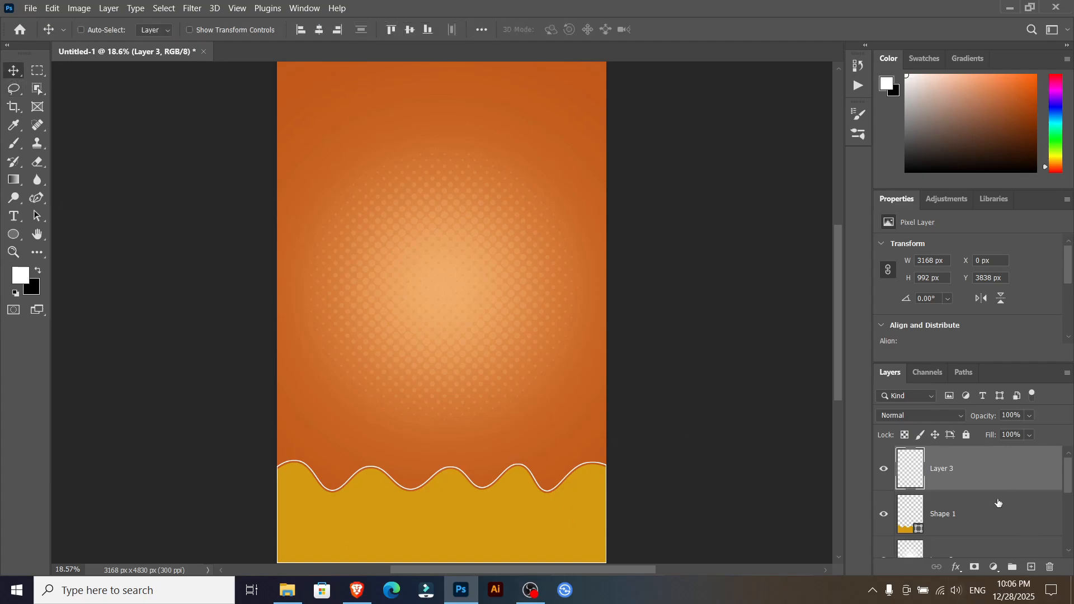
left_click(1031, 567)
left_click(1050, 568)
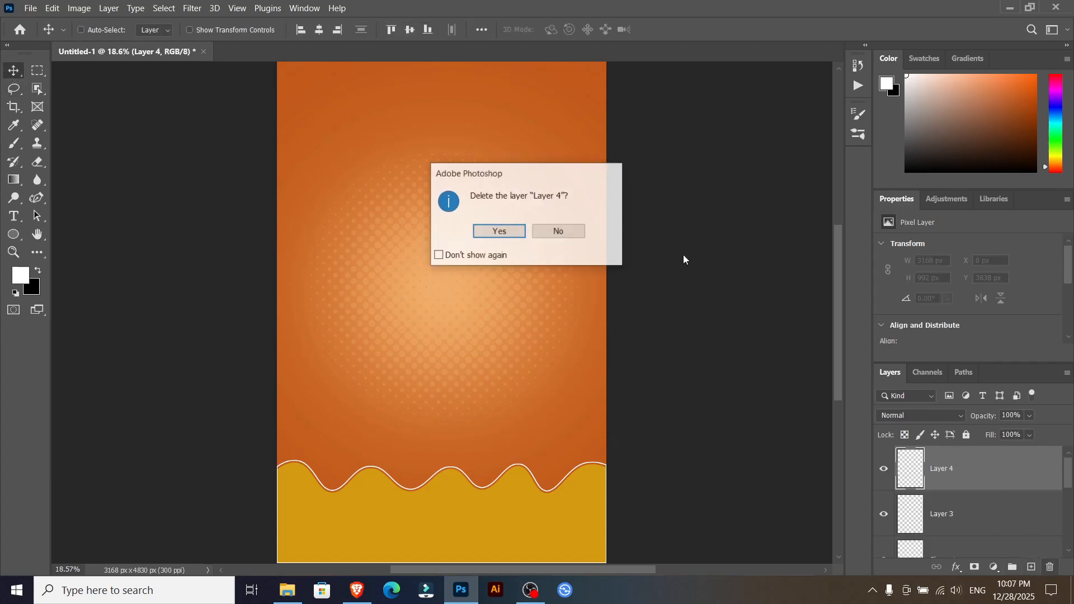
left_click(479, 233)
Add an Exposure adjustment layer above the stroke with gamma correction 0.82 and compare the poster with and without it
left_click(994, 568)
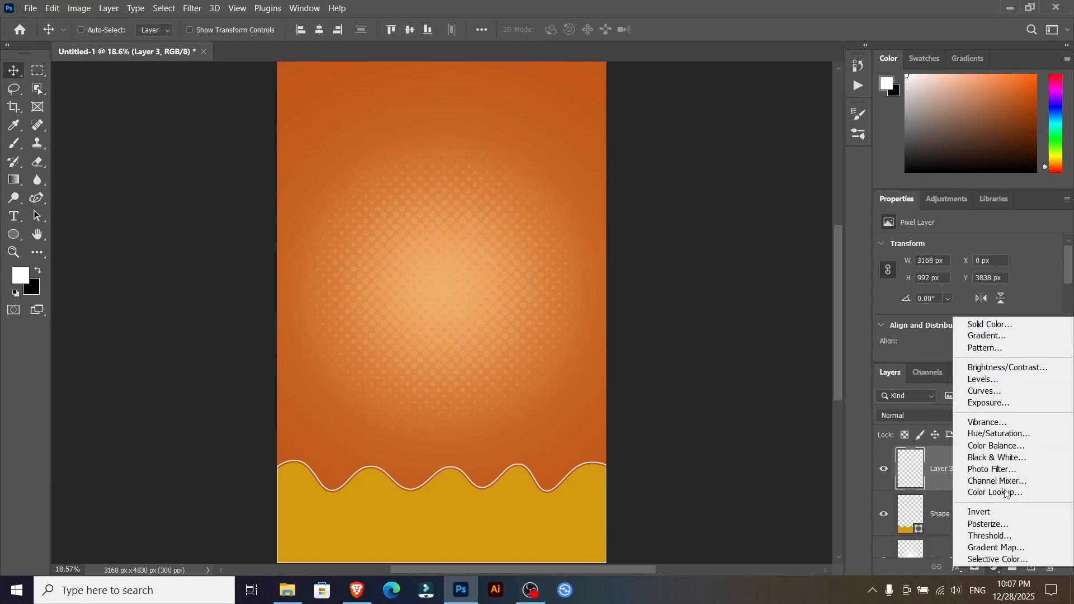
left_click(1006, 404)
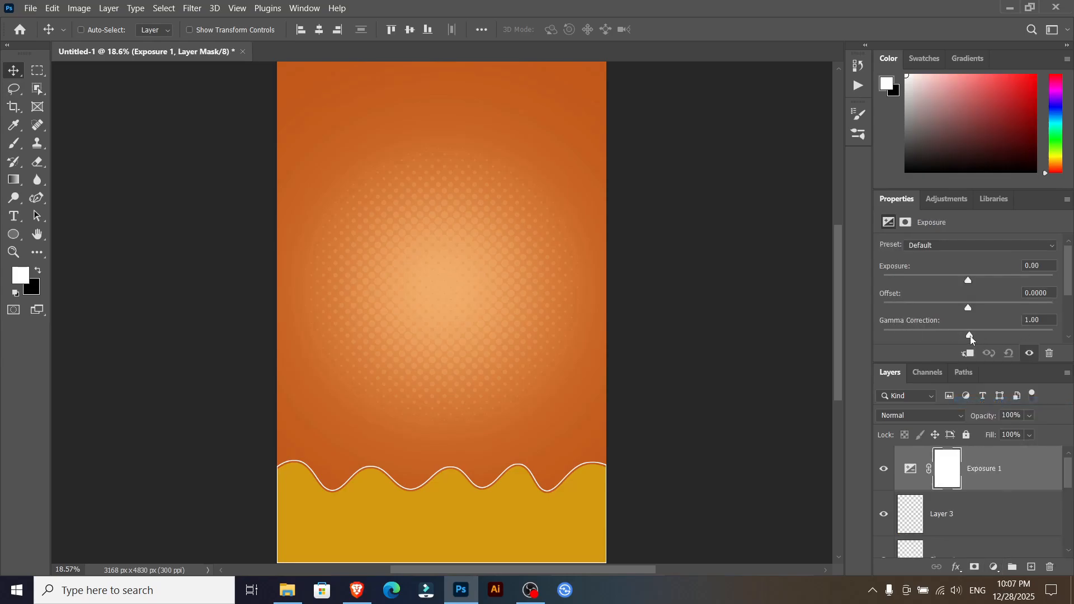
left_click_drag(969, 336, 977, 336)
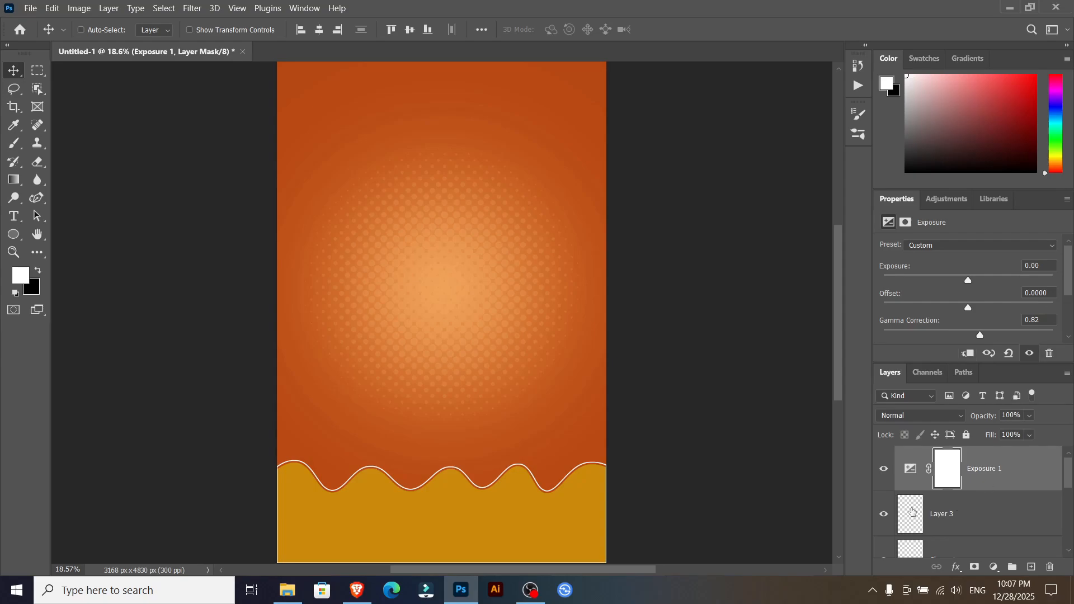
left_click(885, 469)
left_click(885, 468)
left_click(885, 469)
left_click(885, 468)
Add a new layer above the exposure adjustment and place the chips_ logo from the Elements folder as an embedded image
left_click(1031, 567)
left_click(31, 8)
left_click(91, 260)
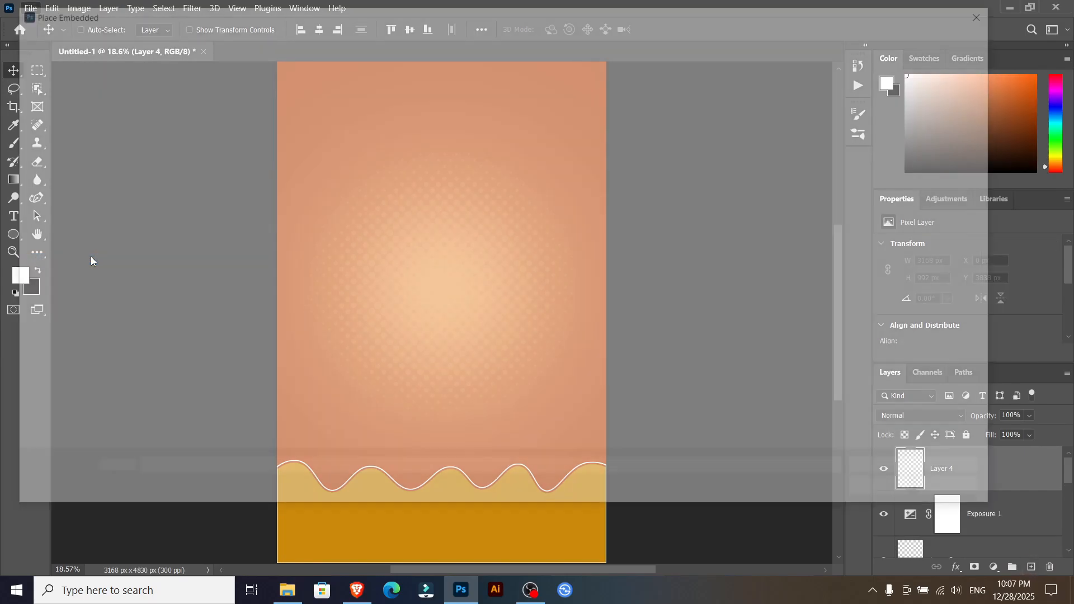
left_click(313, 133)
left_click(883, 485)
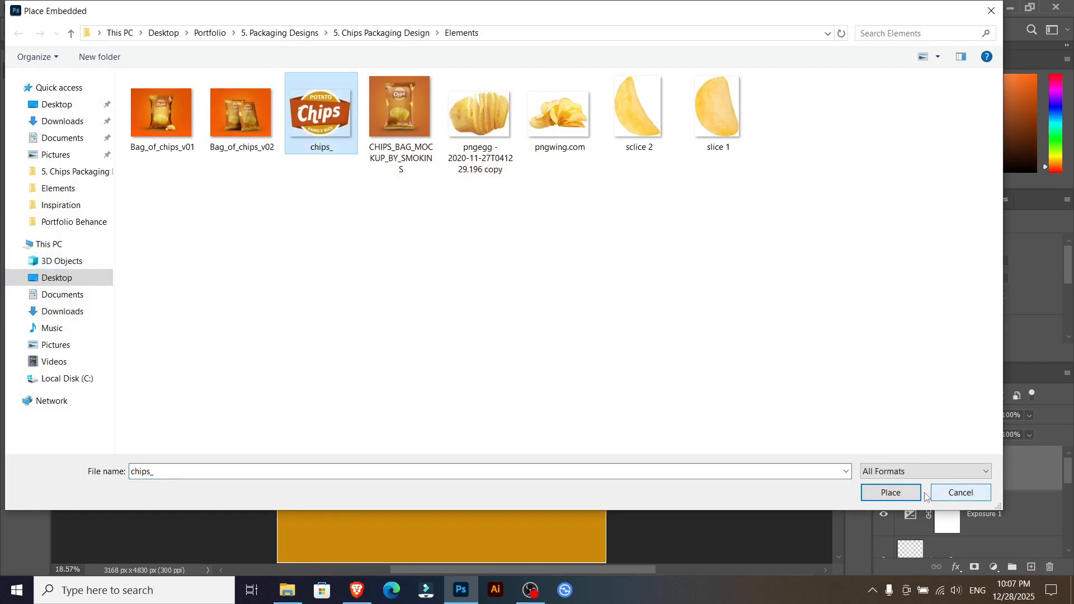
Scale the chips logo to about 35% and position it centred in the upper part of the poster
left_click_drag(606, 439, 535, 383)
left_click_drag(485, 358, 485, 265)
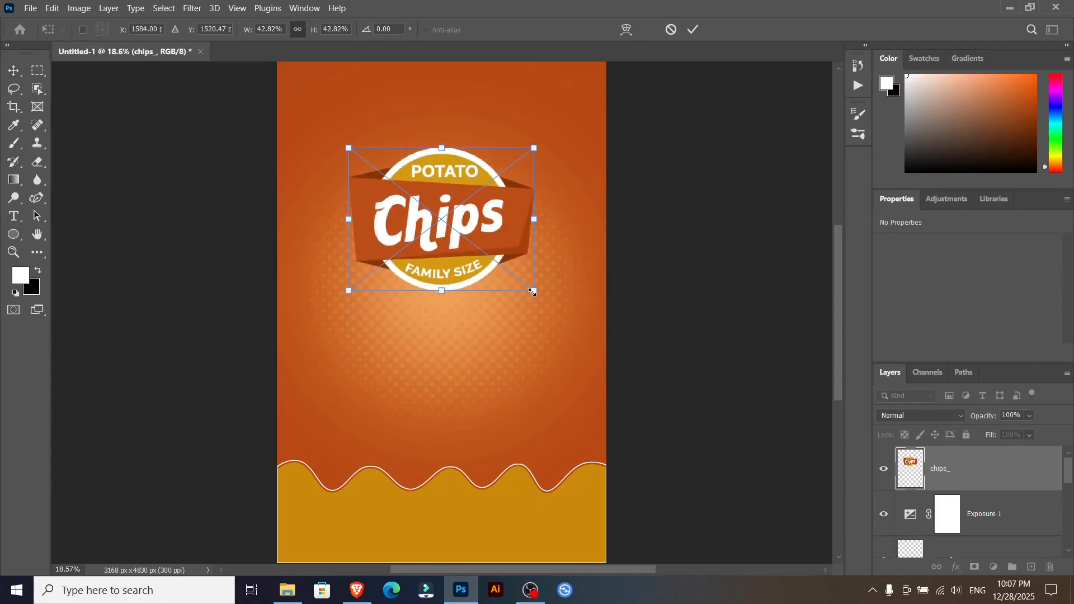
left_click_drag(533, 291, 520, 277)
left_click_drag(454, 255, 456, 244)
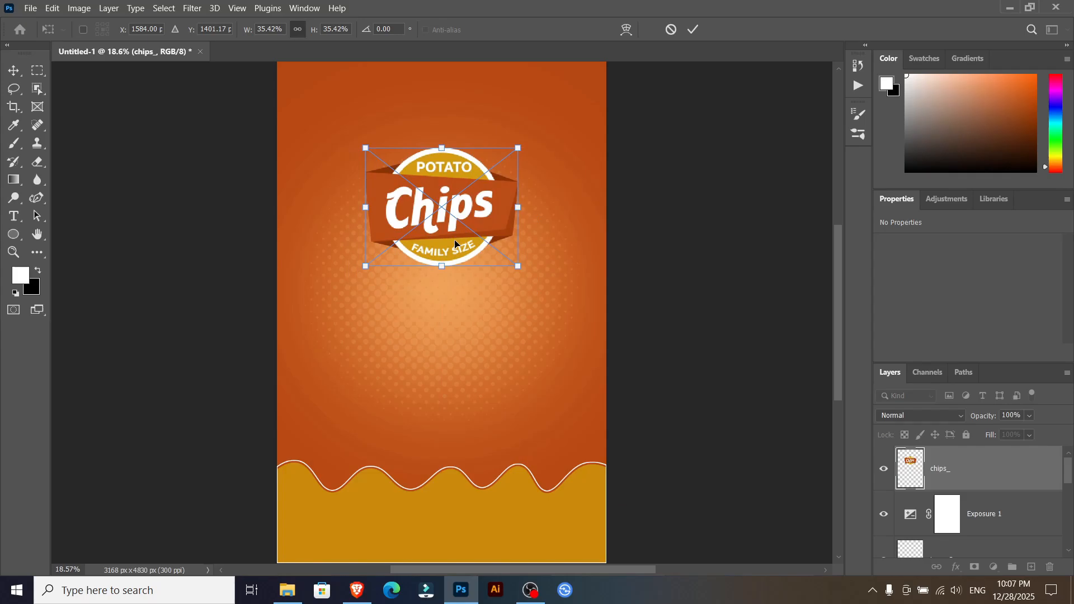
left_click(693, 30)
Open Chips Packaging Design PSD, copy its chips description text into the poster and position it on the left of the golden wave
left_click(33, 8)
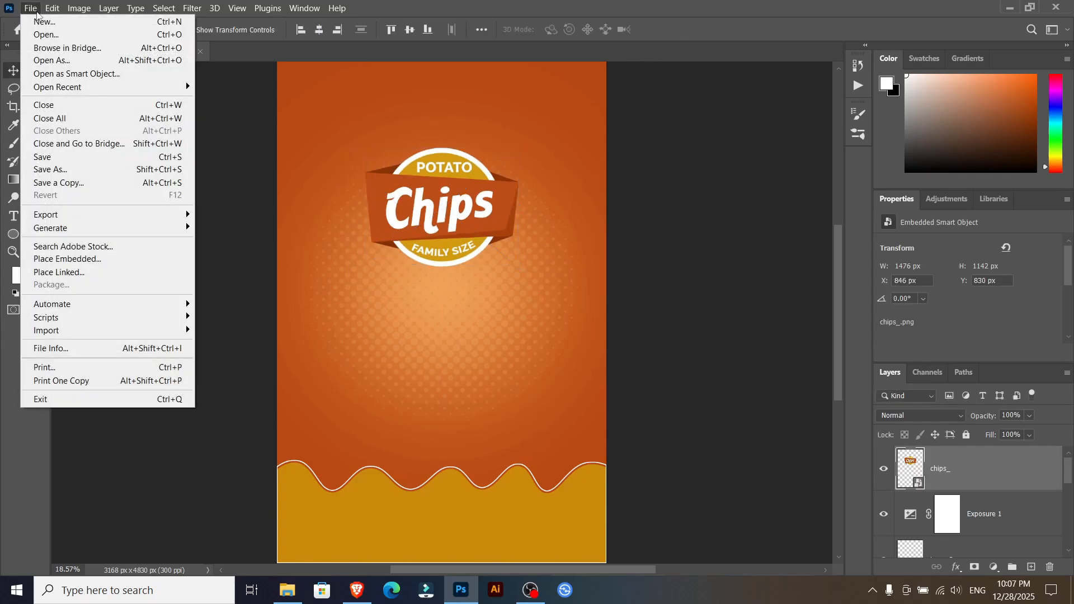
left_click(115, 266)
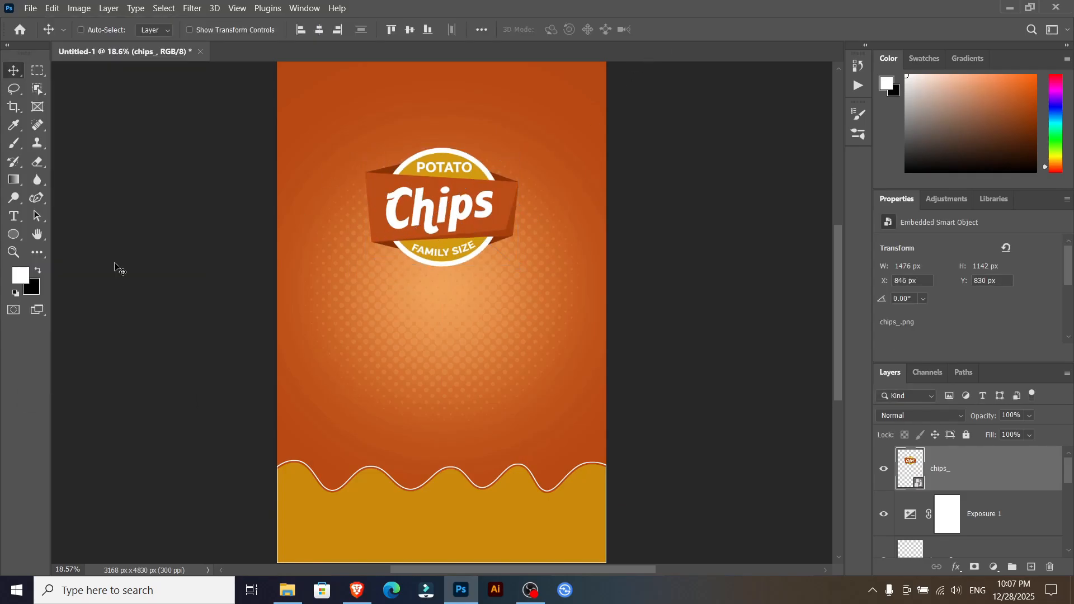
left_click(31, 8)
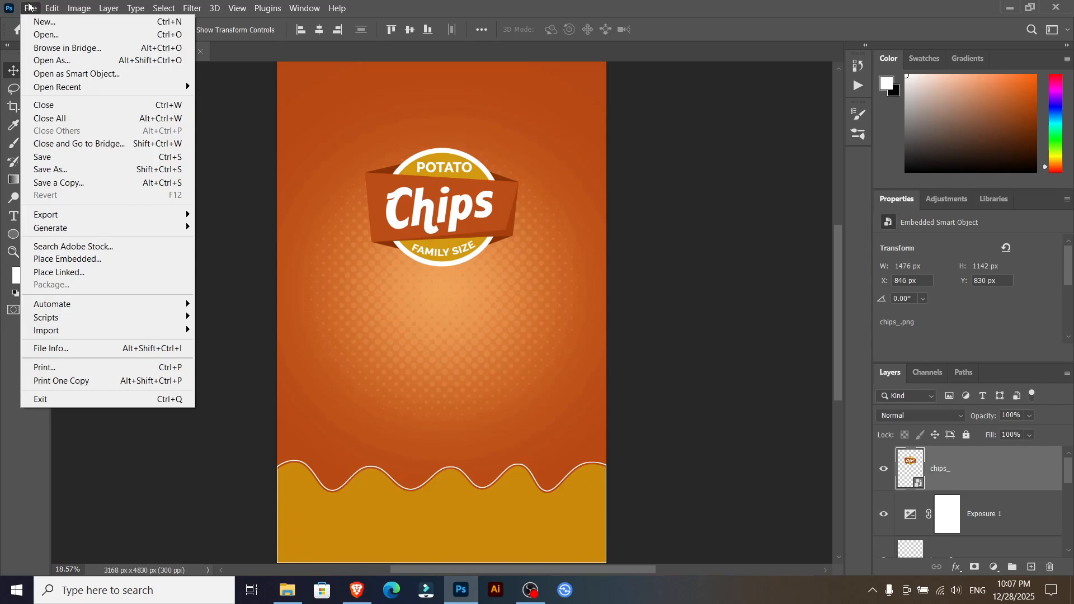
left_click(45, 33)
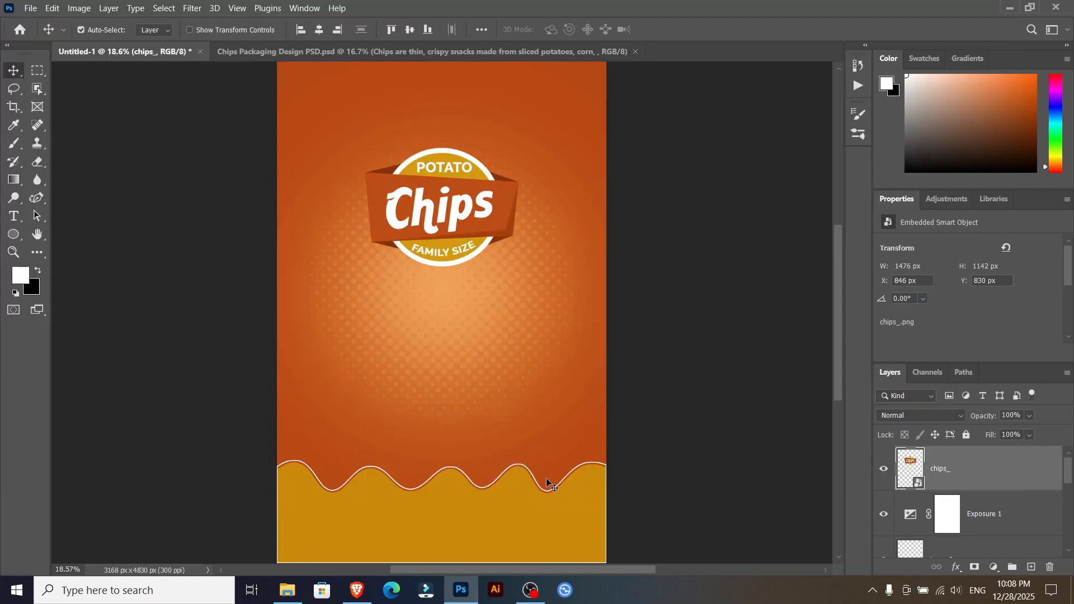
key("ctrl+v")
left_click_drag(454, 315, 399, 526, "ctrl")
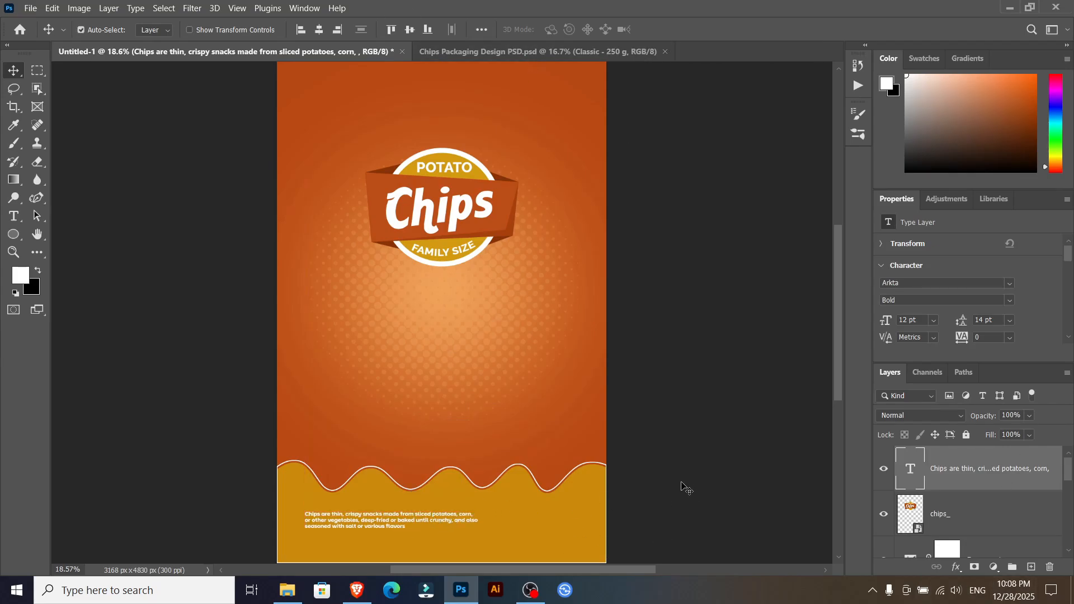
Paste the "Classic - 250 g" text from the packaging file and position it on the golden wave beside the description
key("ctrl+v")
left_click_drag(448, 321, 550, 521)
double_click(550, 521)
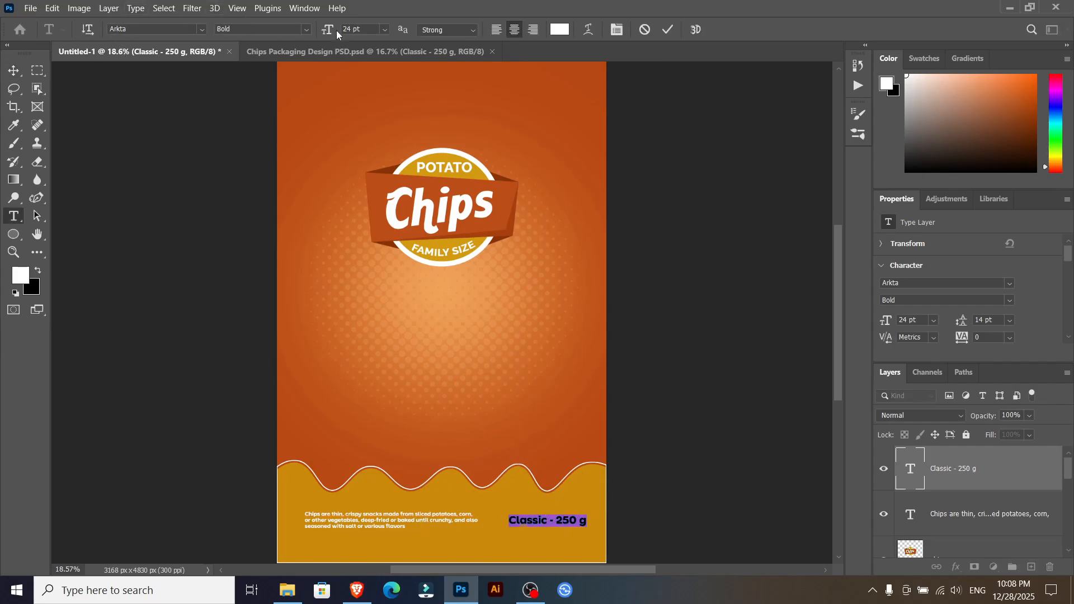
left_click(668, 30)
key("v")
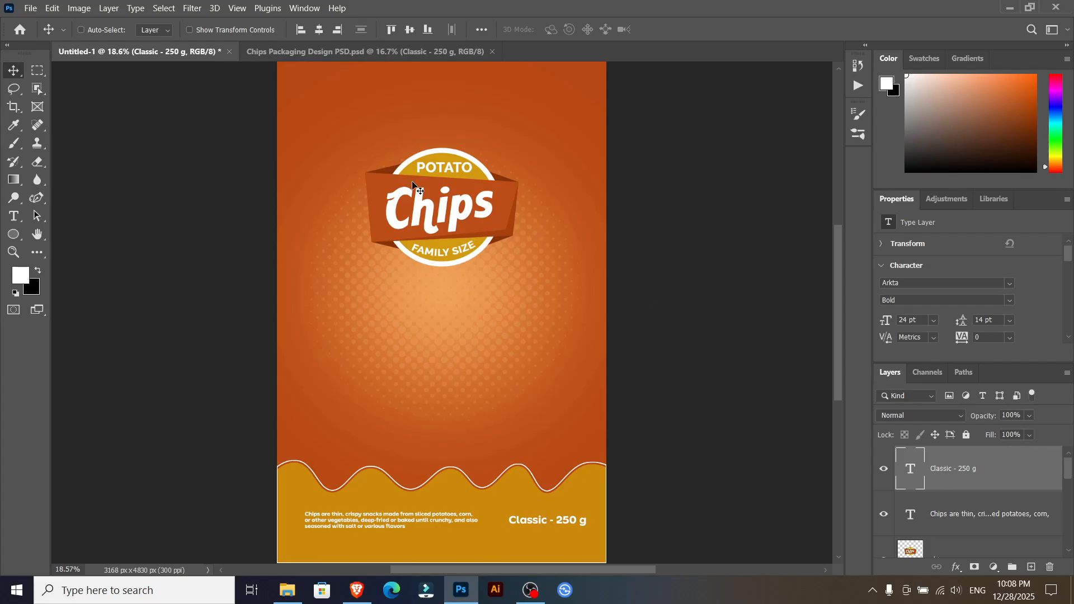
Place the pngegg sliced potato image from the Elements folder as an embedded image
left_click(31, 7)
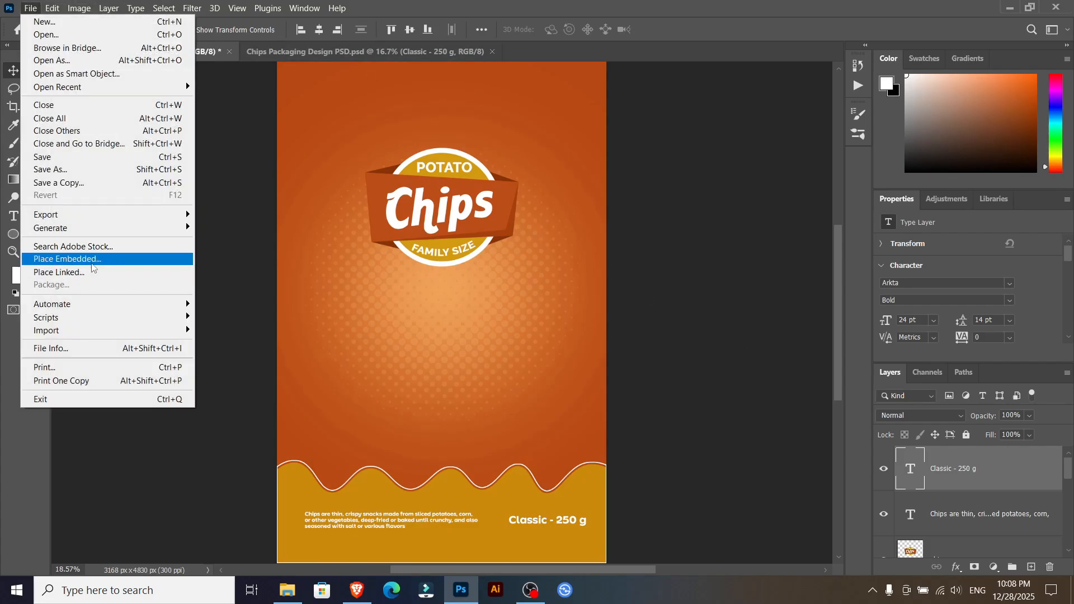
left_click(92, 263)
double_click(162, 109)
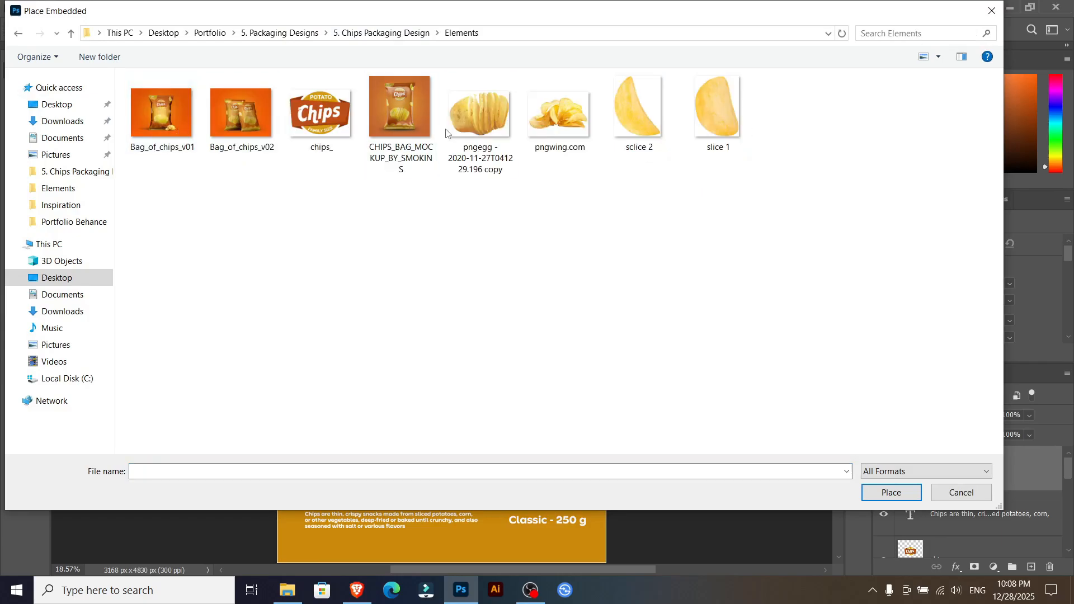
double_click(464, 121)
Scale the sliced potato to about 43%, rotate it about 14.6° clockwise and centre it between the logo and the wave
left_click_drag(605, 436, 517, 390)
left_click_drag(474, 335, 474, 371)
left_click_drag(528, 414, 533, 418)
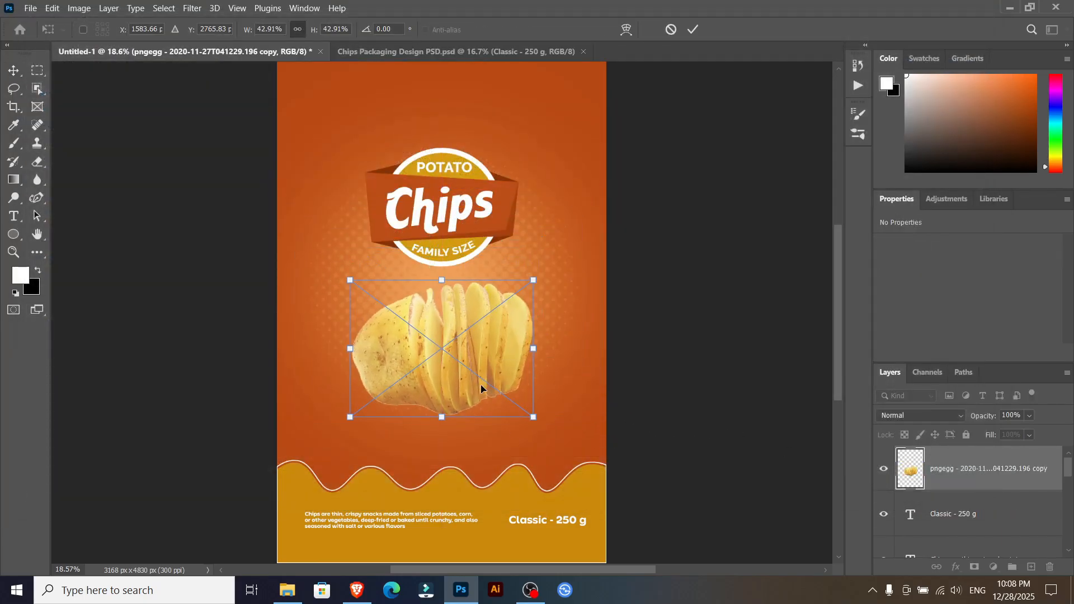
left_click_drag(481, 384, 474, 390)
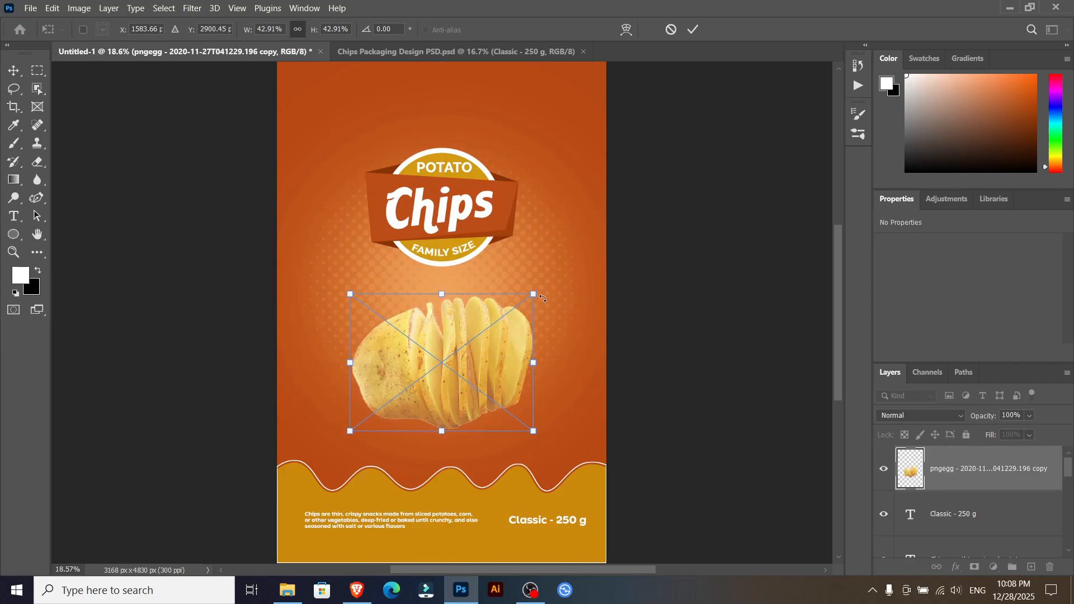
left_click_drag(543, 298, 579, 292)
left_click_drag(478, 365, 479, 374)
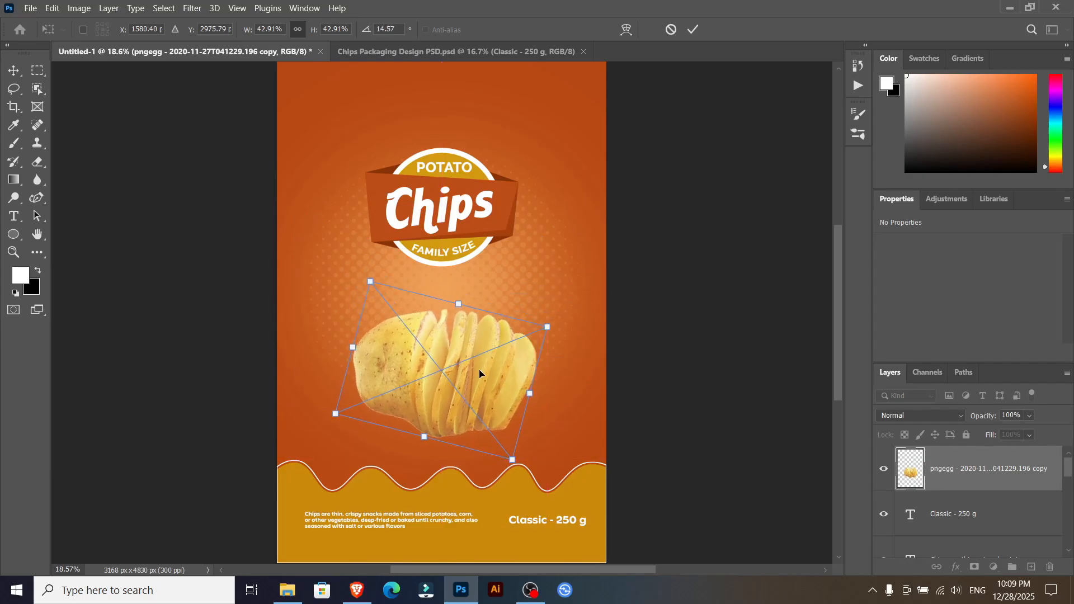
left_click(694, 29)
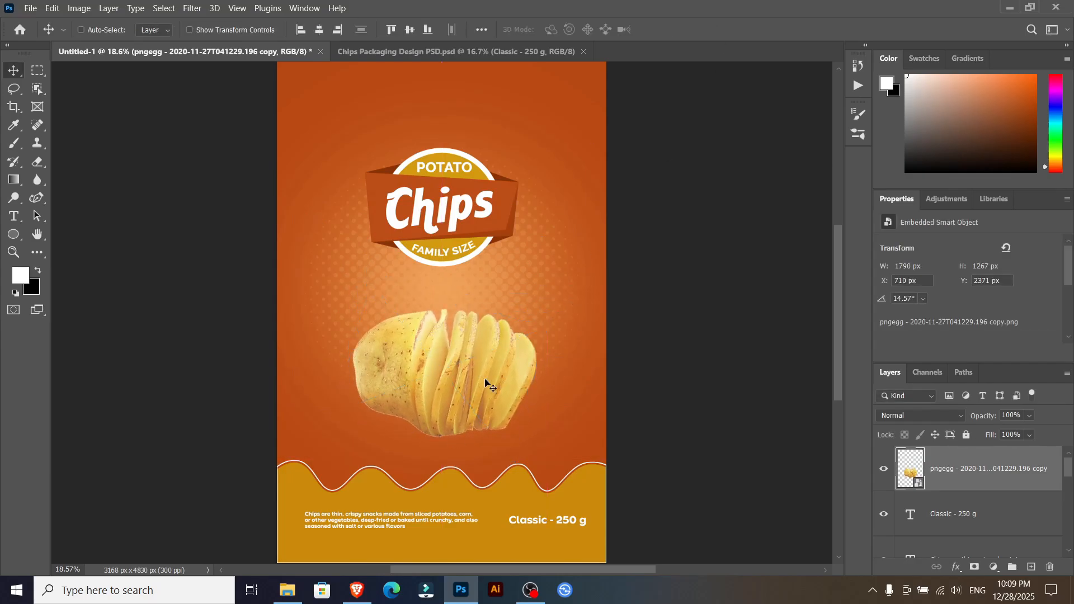
Add a black drop shadow with Multiply blend mode to the sliced potato layer
double_click(1018, 477)
double_click(1004, 493)
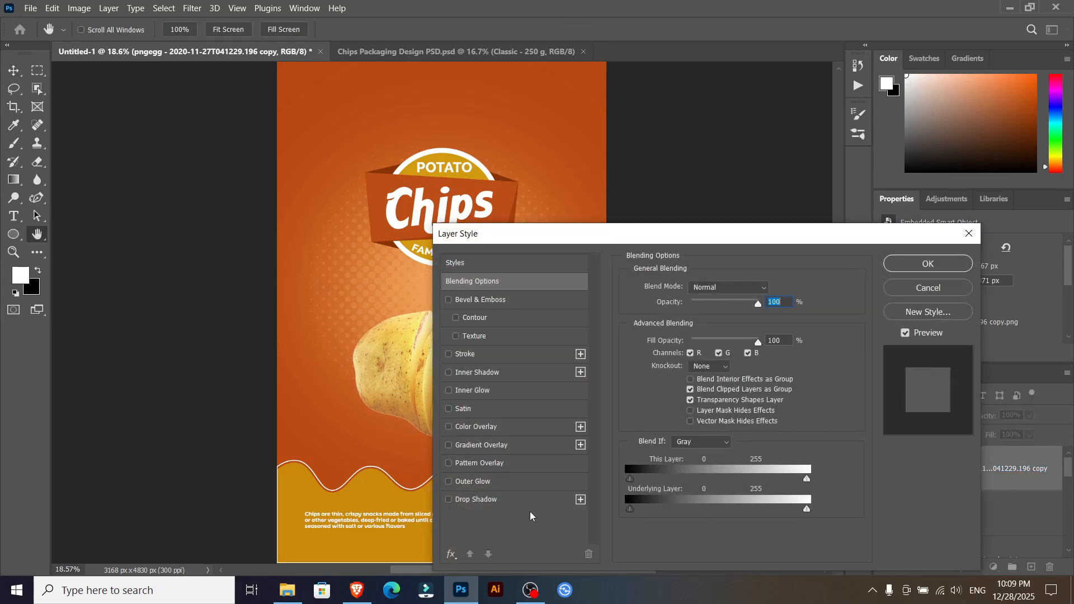
left_click(452, 502)
left_click(771, 289)
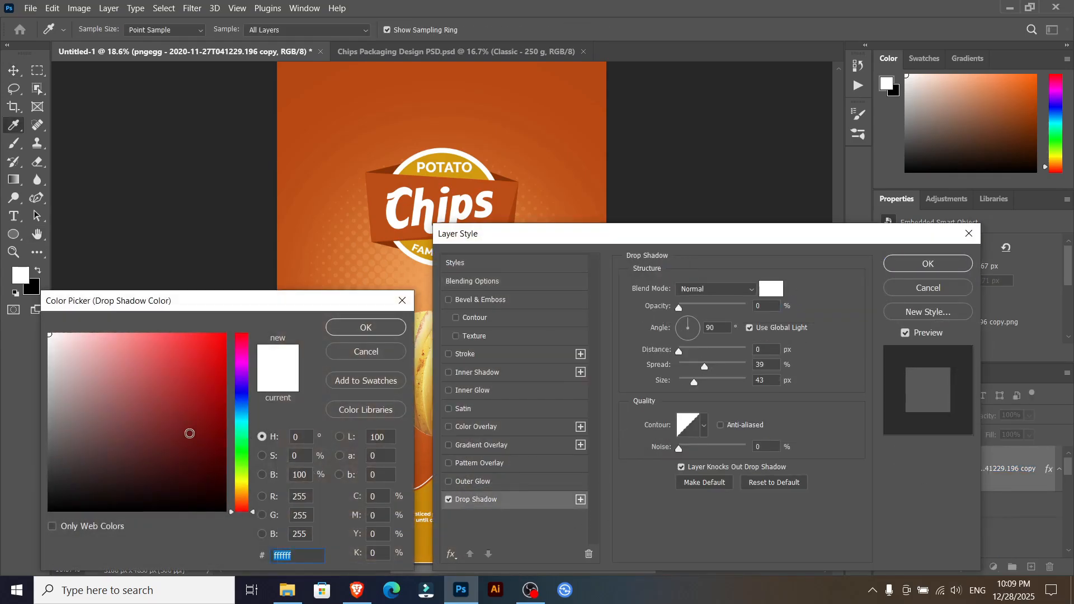
left_click(51, 508)
left_click(392, 329)
left_click(716, 289)
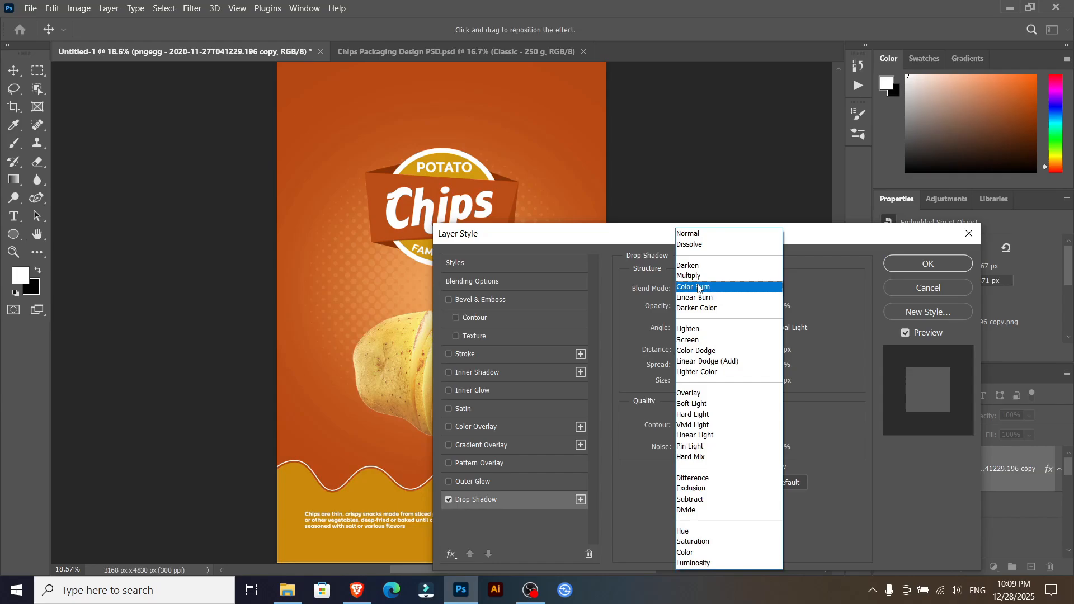
left_click(706, 284)
Set the potato's drop shadow to 25% opacity, 66° angle, 42 px distance, 0% spread and 45 px size, and apply it
left_click_drag(679, 307, 694, 310)
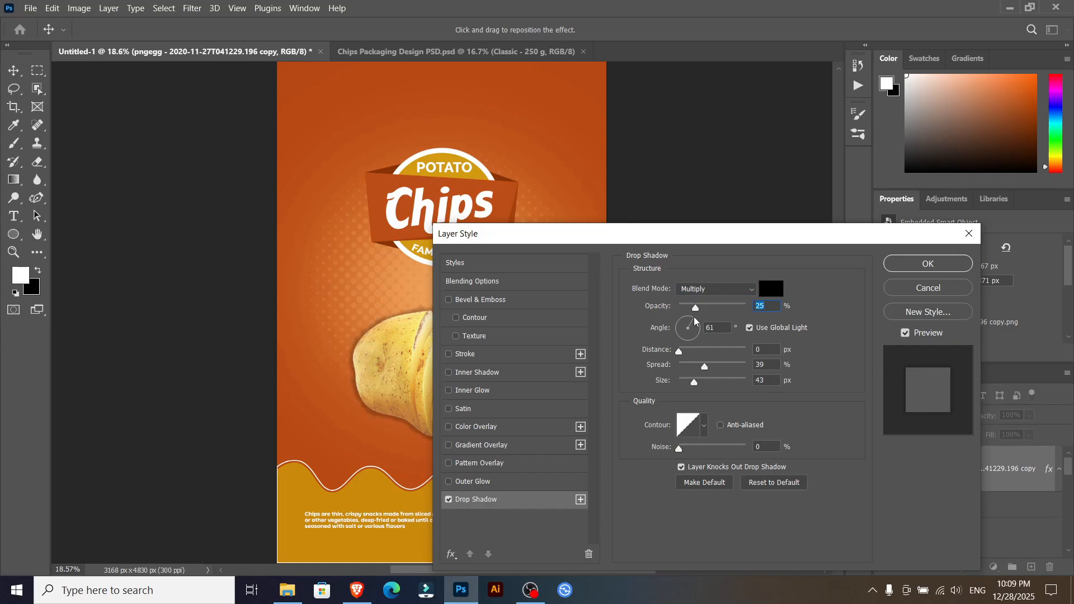
key("Tab")
type("42")
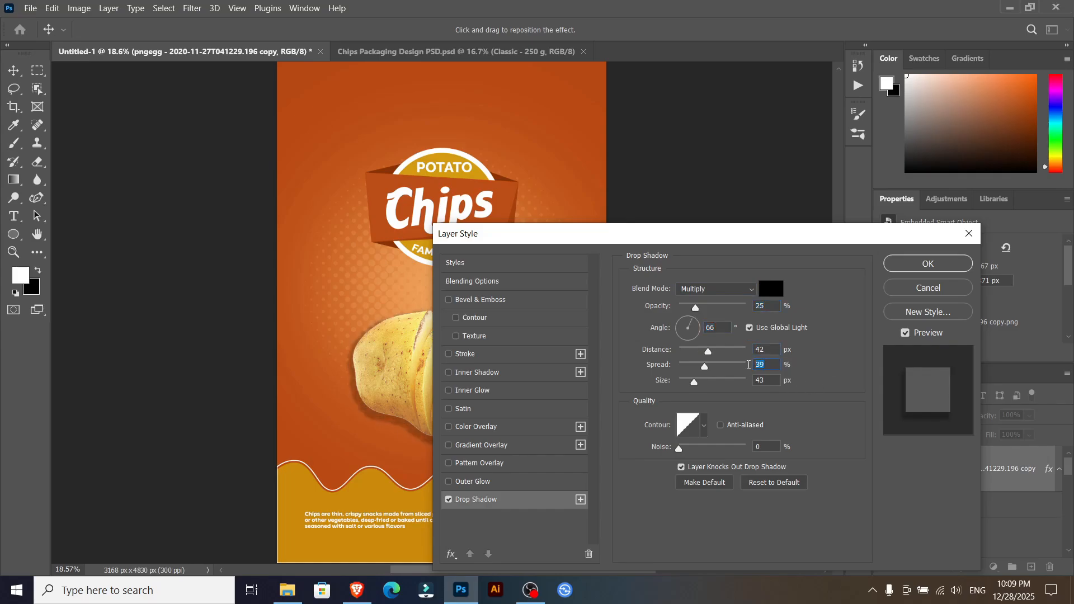
type("0")
key("Tab")
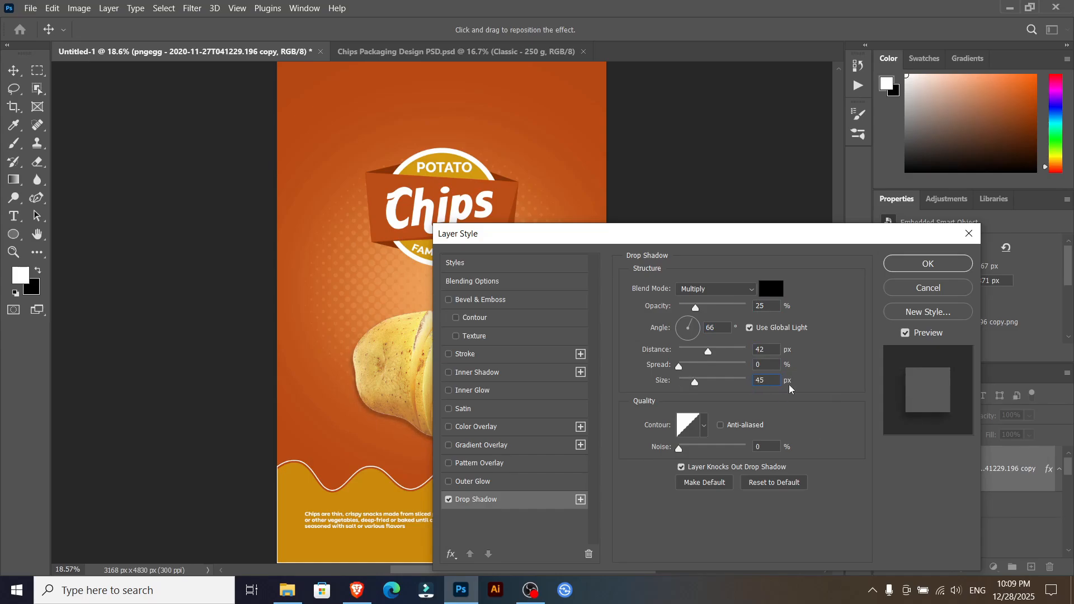
left_click(928, 263)
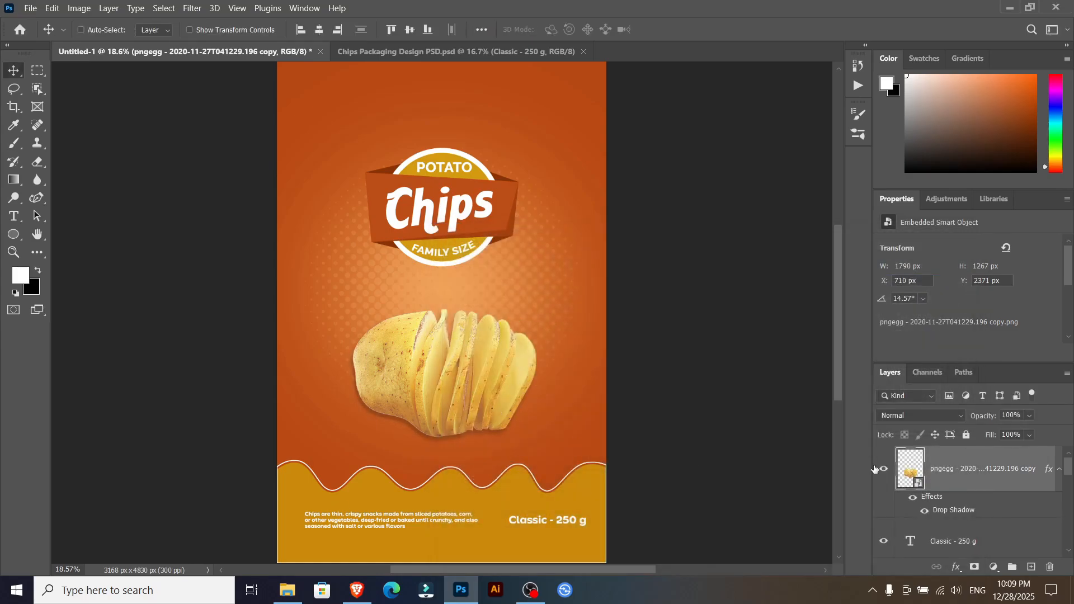
Place the sclice 2 image as an embedded image, scaled to about 36% in the poster's upper-right corner
left_click(31, 8)
left_click(100, 259)
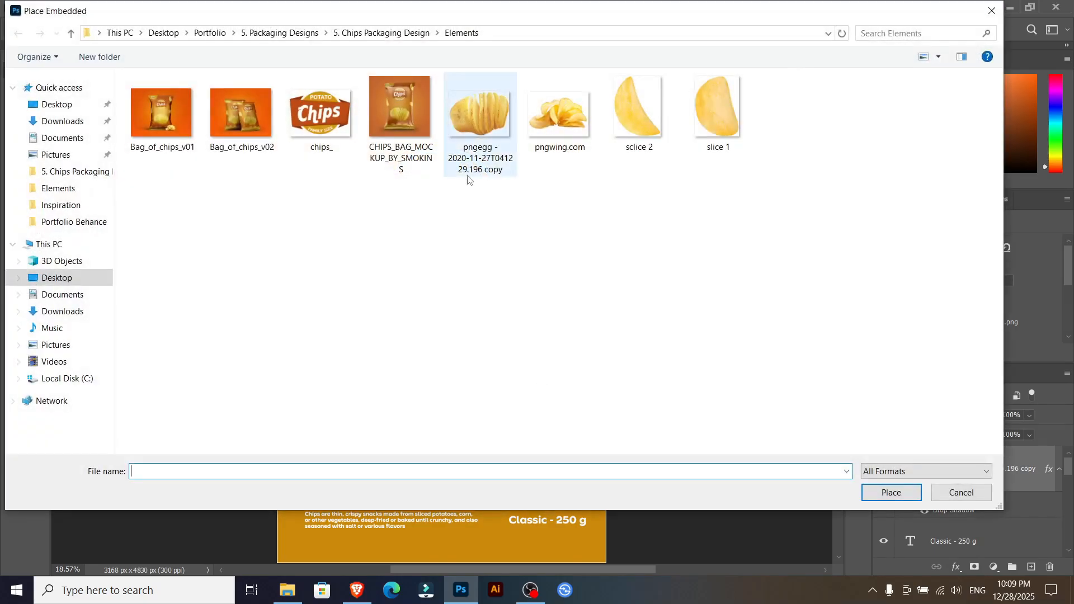
left_click(650, 122)
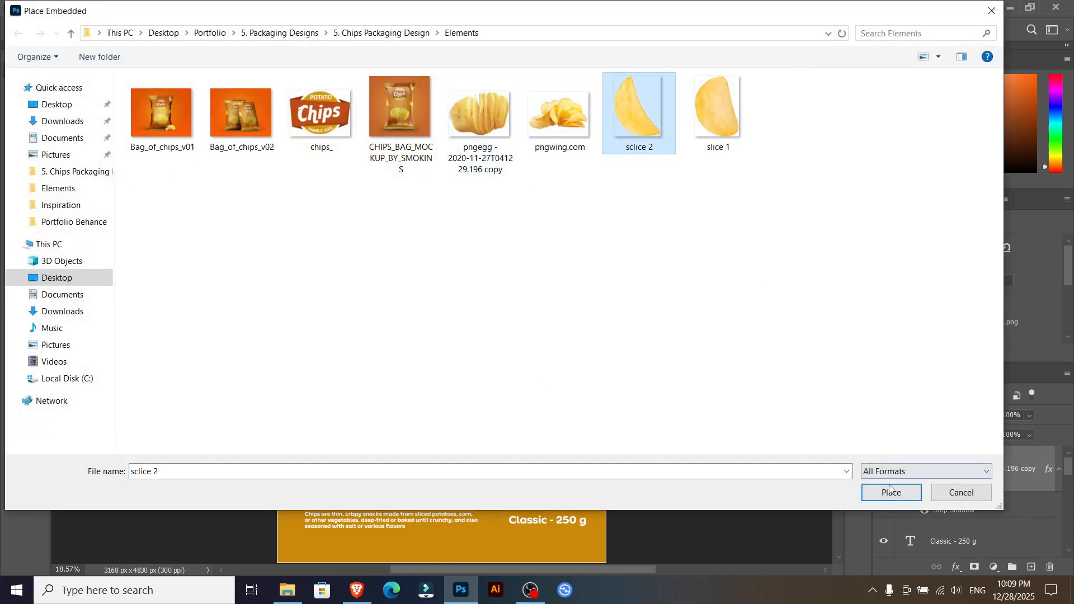
left_click(891, 492)
left_click_drag(508, 397, 581, 139)
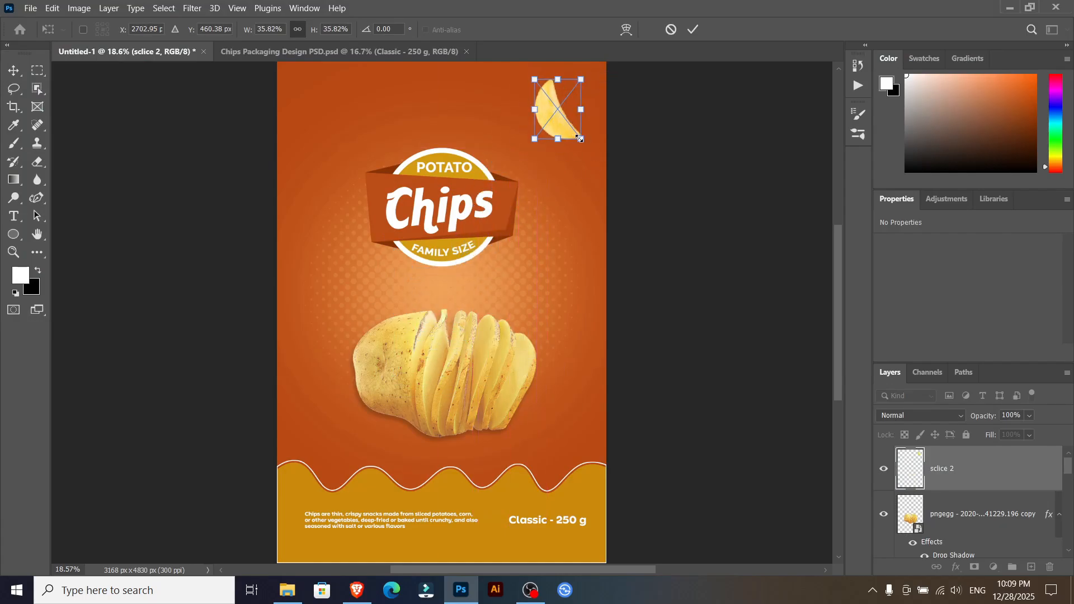
left_click(694, 30)
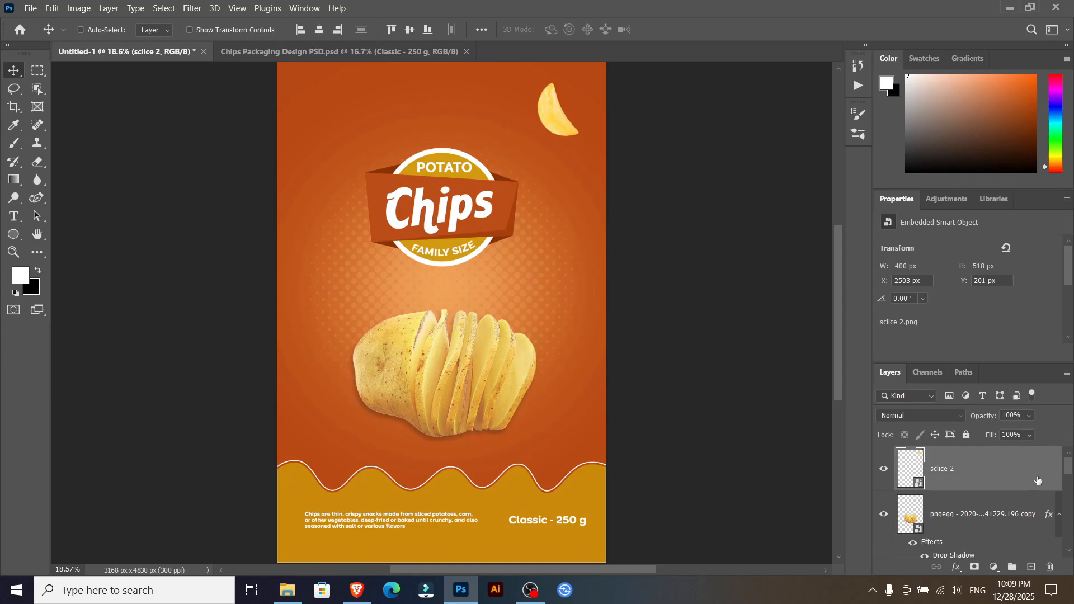
Copy the sliced potato's layer style and paste it onto the sclice 2 layer
right_click(1016, 522)
left_click(892, 397)
right_click(989, 475)
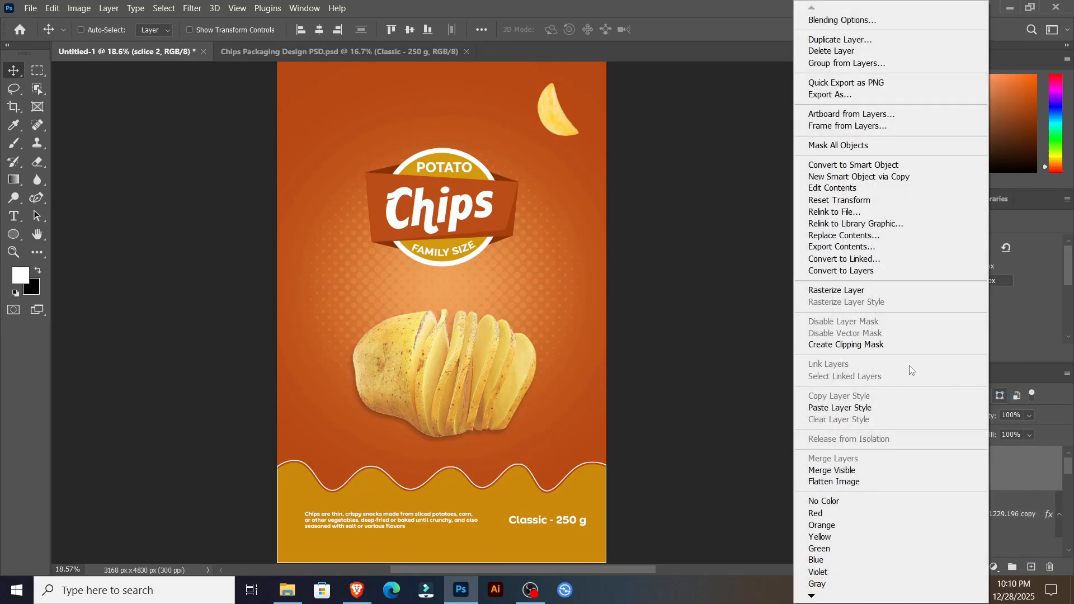
left_click(906, 408)
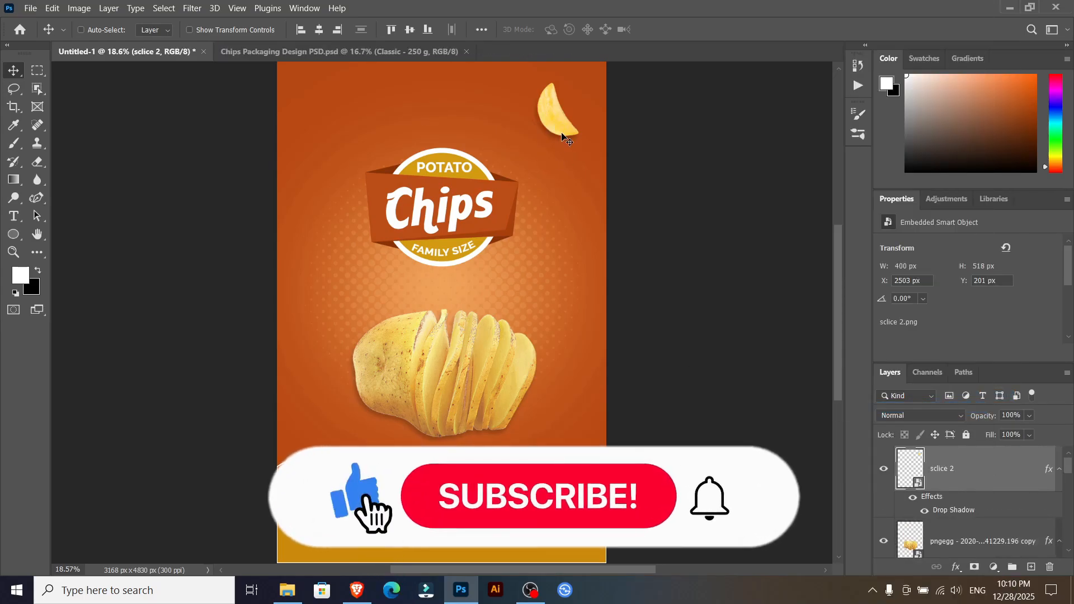
Enlarge the sclice 2 chip to about 438 by 567 px and shift it slightly down
key("ctrl+t")
left_click_drag(562, 115, 563, 122)
key("Return")
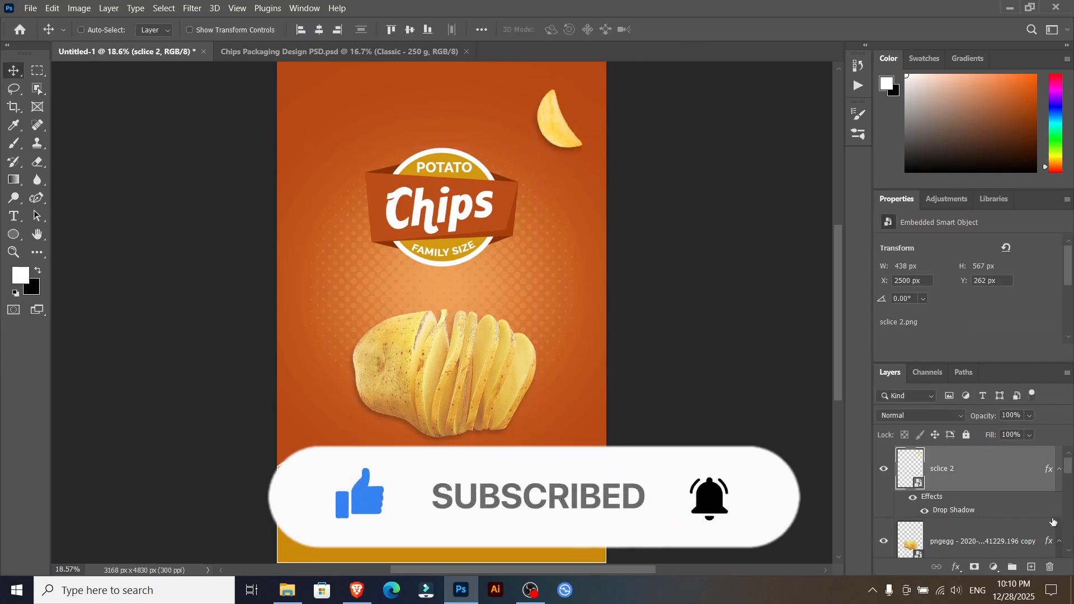
Place the slice 1 image from the Elements folder as an embedded image
left_click(30, 7)
left_click(100, 272)
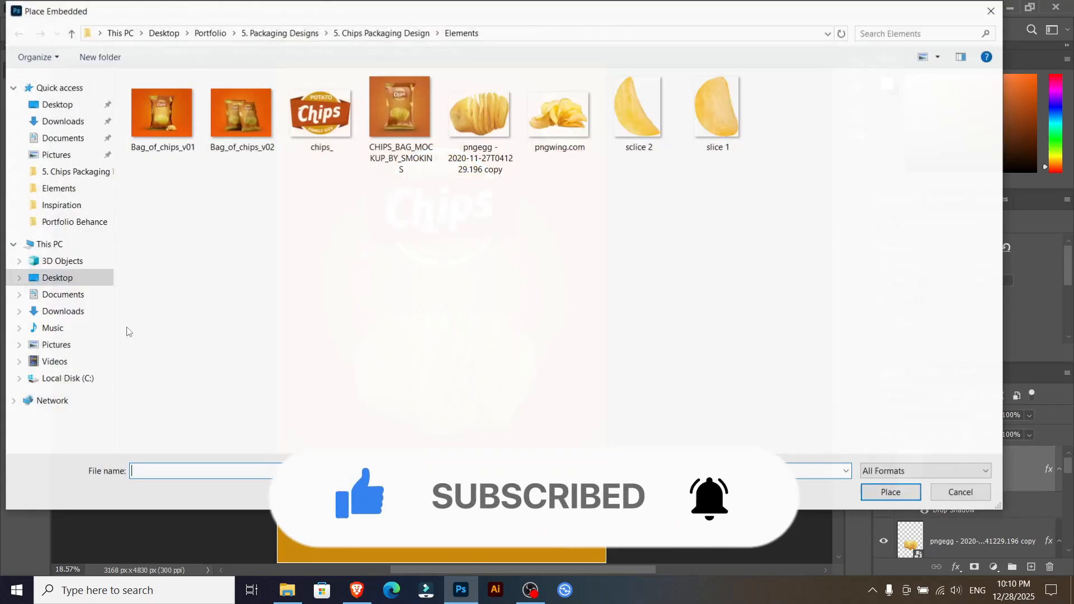
left_click(694, 114)
left_click(891, 492)
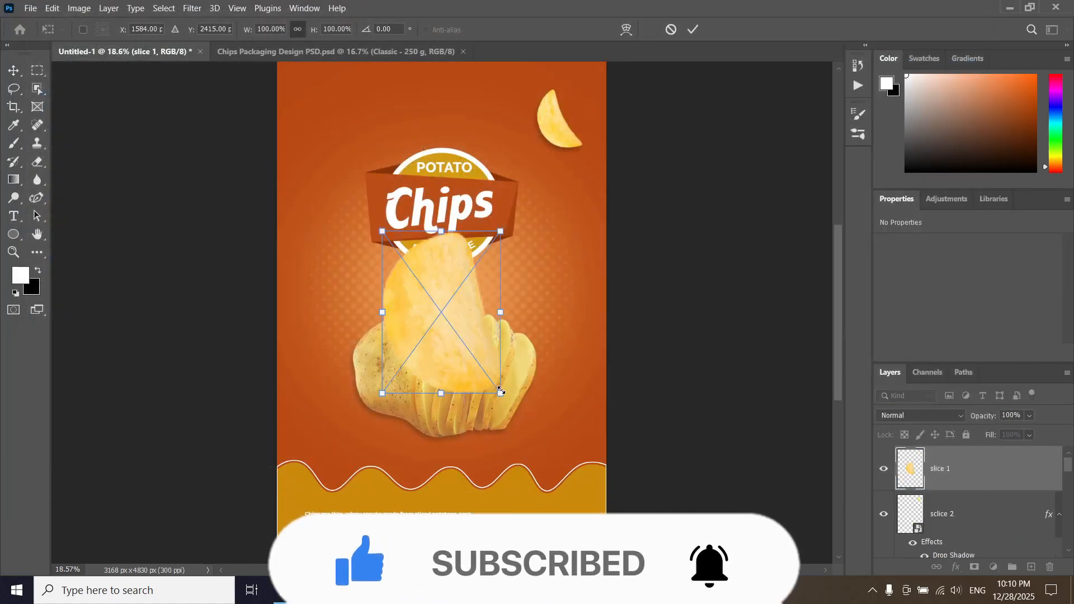
Scale the slice 1 chip to about 37%, rotate it about -5.7° and position it at the poster's left edge below the logo's height
left_click_drag(504, 391, 495, 385)
left_click_drag(513, 231, 500, 230)
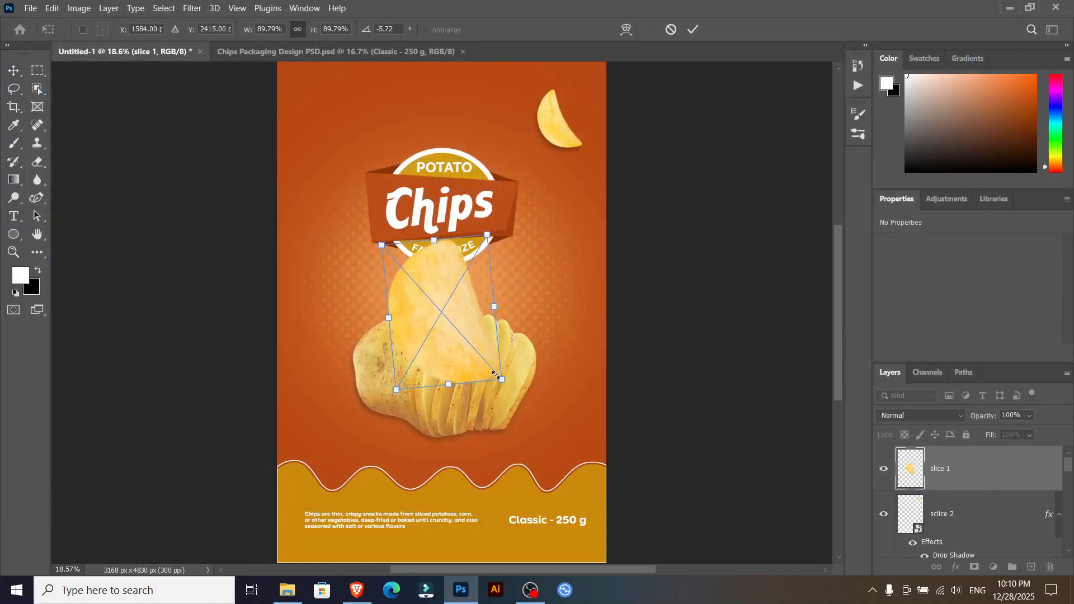
left_click_drag(496, 375, 297, 296)
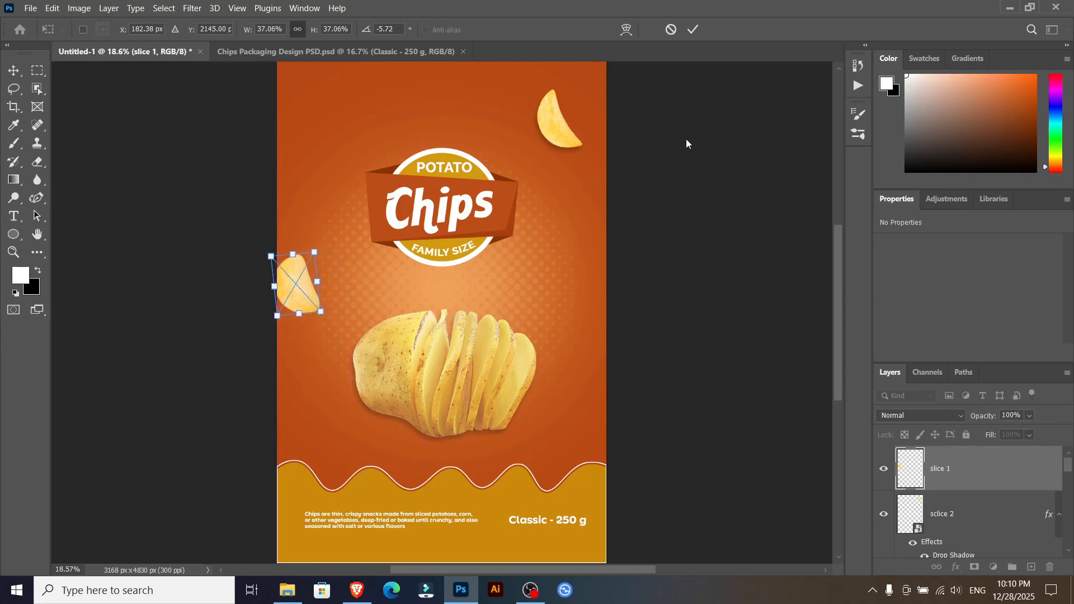
left_click(692, 31)
Paste the copied drop shadow layer style onto the slice 1 layer
double_click(977, 477)
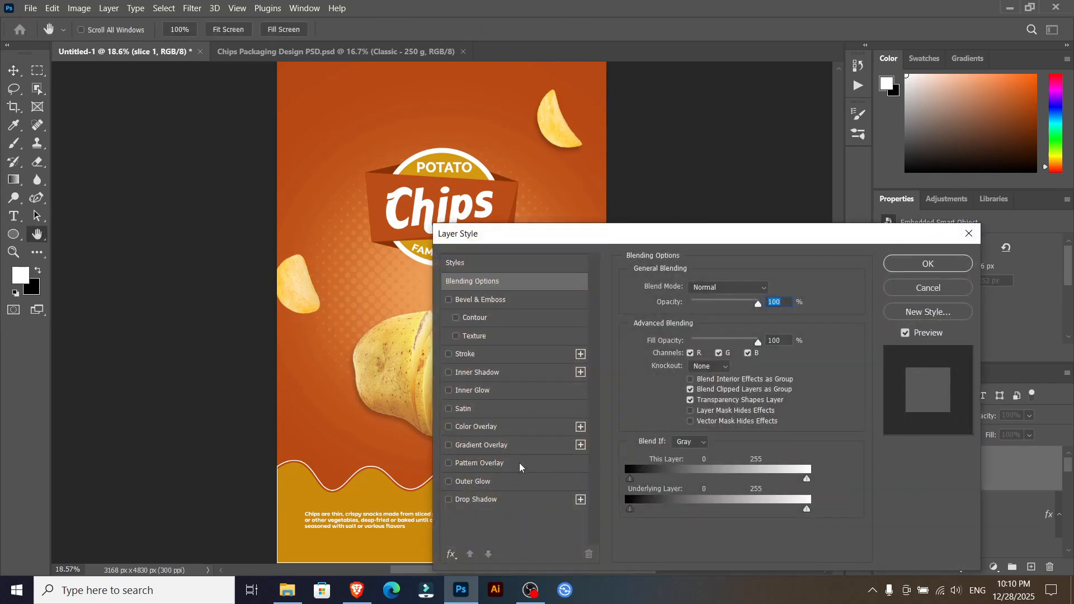
left_click(969, 233)
right_click(989, 472)
left_click(837, 406)
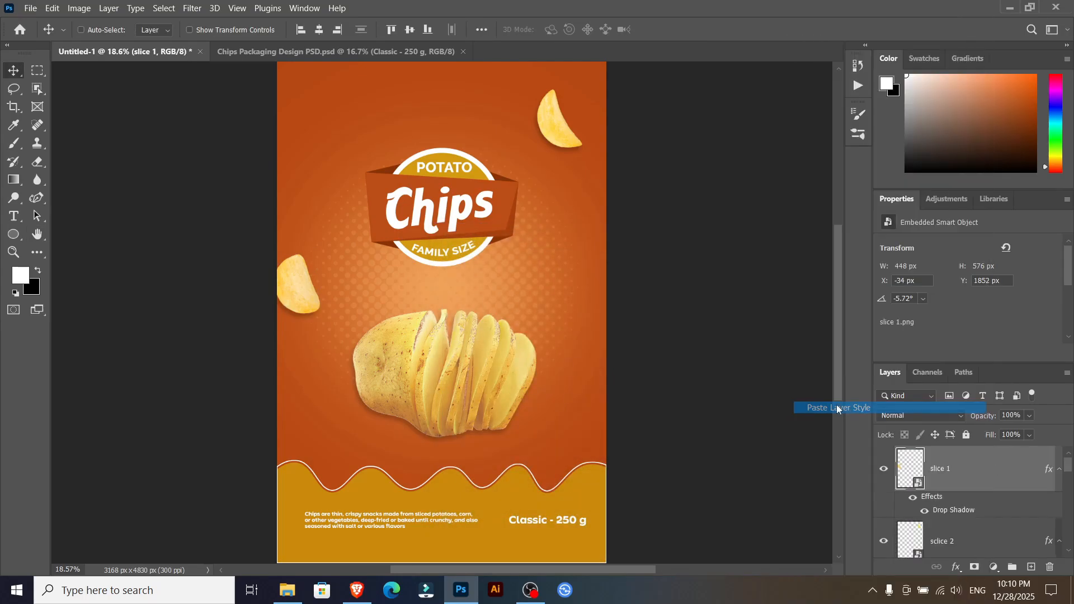
Duplicate the slice 1 chip onto the poster's right edge below the logo's height and rotate the copy to -59.85°
left_click_drag(292, 300, 576, 305)
key("ctrl+t")
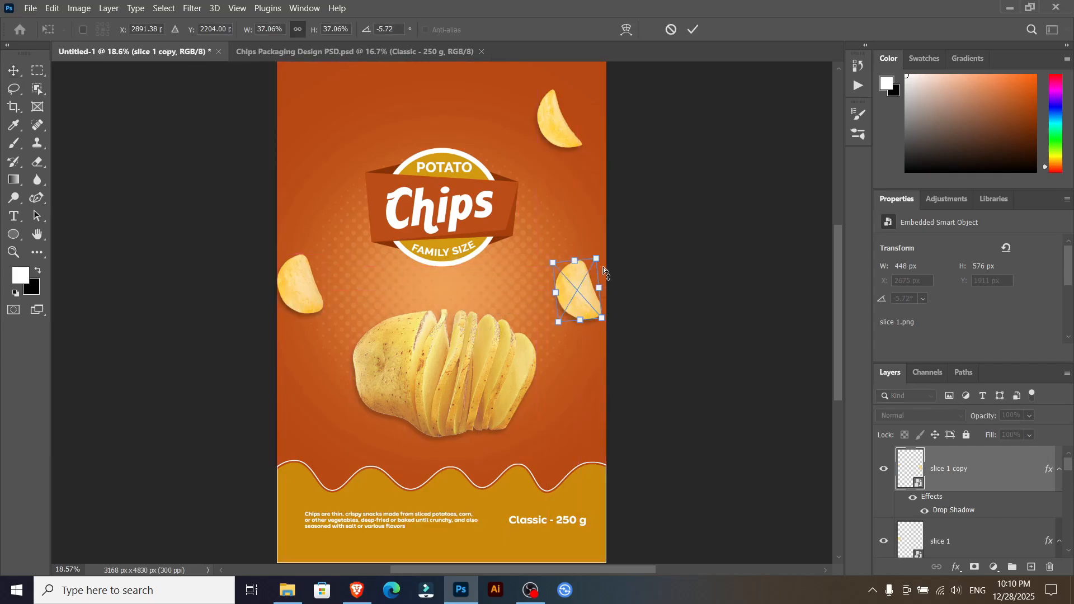
left_click_drag(604, 255, 566, 246)
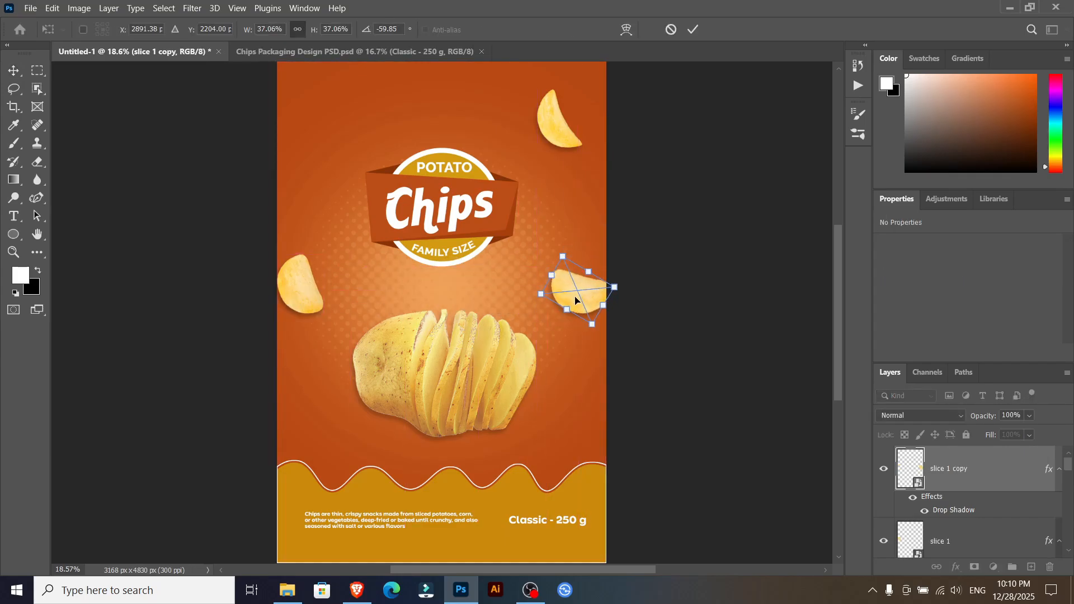
left_click_drag(578, 299, 575, 292)
key("Return")
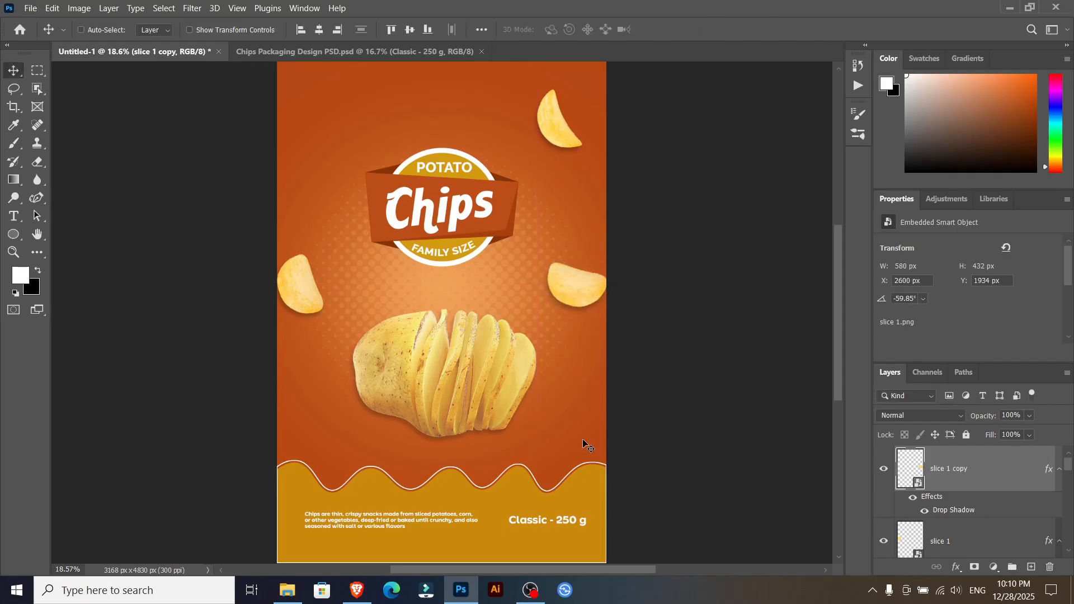
On a new layer, draw a closed white curved Pen shape about 1130 by 742 px over the poster's upper-left corner
left_click(1030, 567)
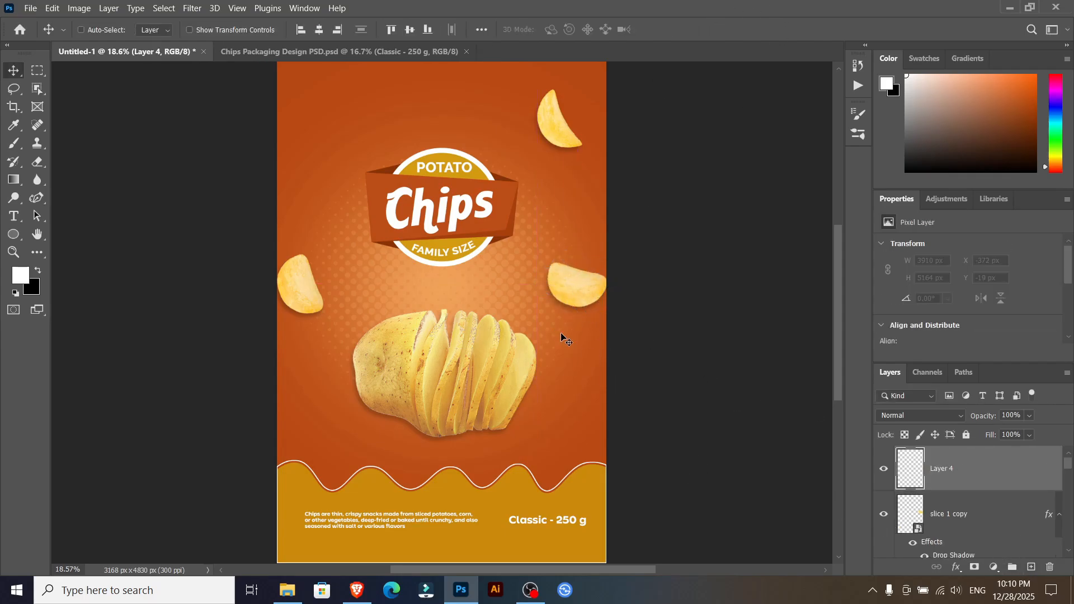
scroll(390, 191, "up", 1)
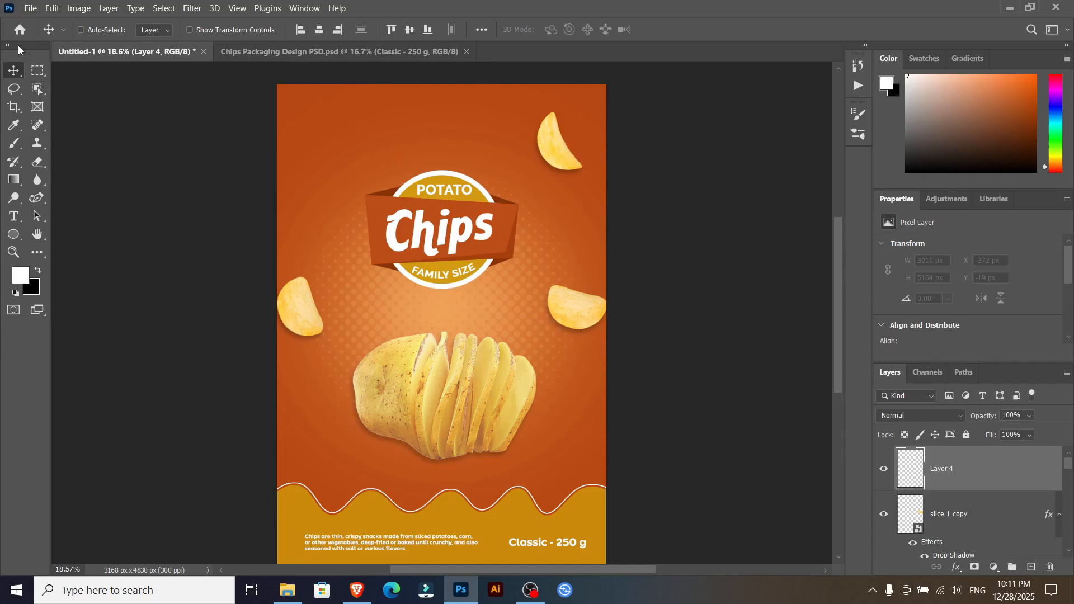
left_click(37, 198)
left_click(75, 199)
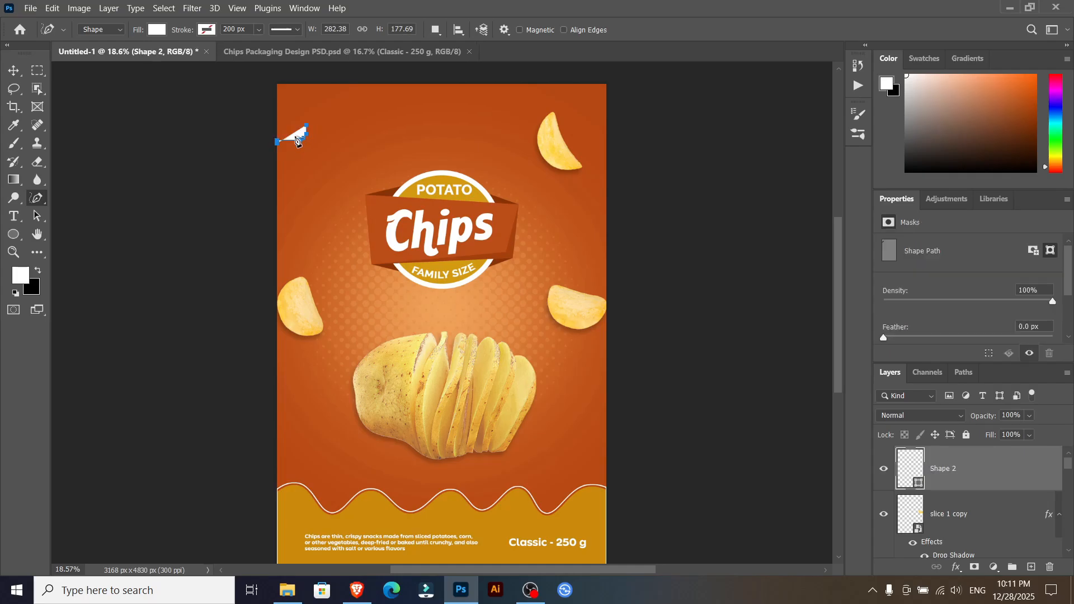
left_click(37, 198)
left_click(73, 196)
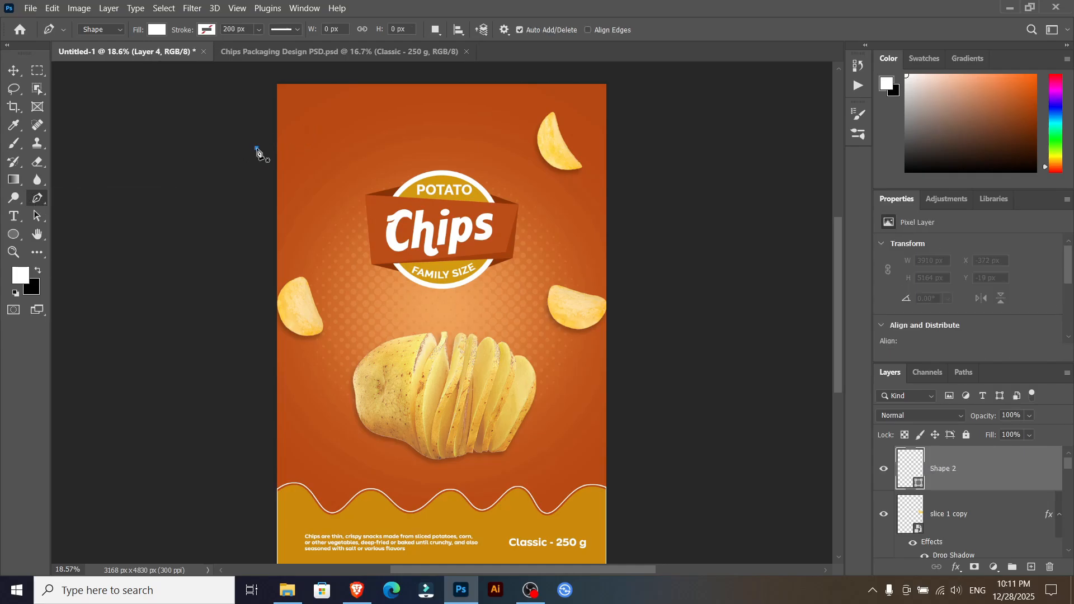
left_click(256, 147)
left_click_drag(318, 135, 346, 143)
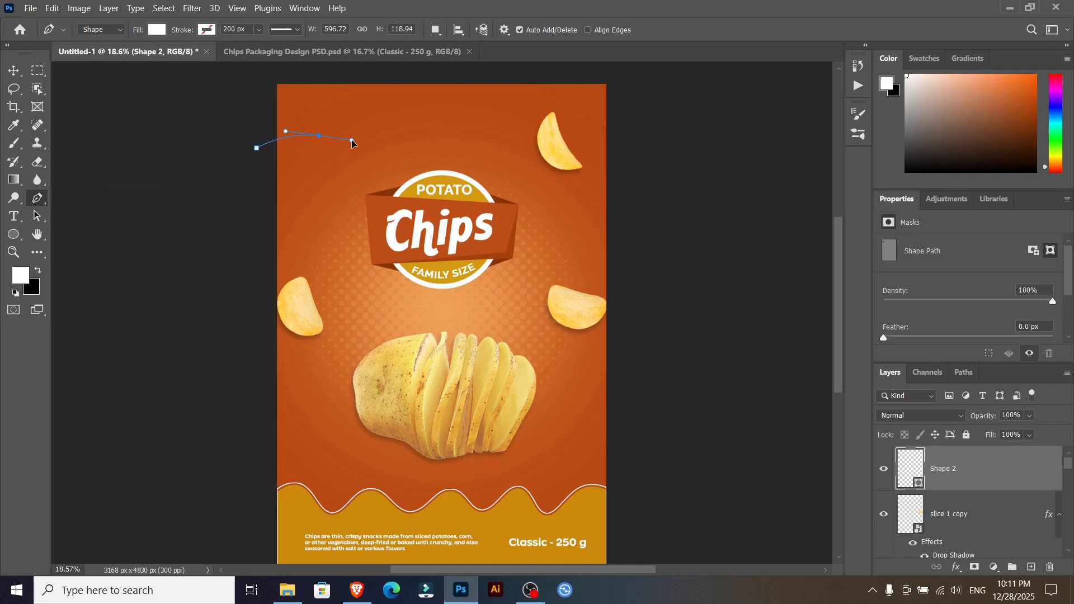
left_click_drag(368, 83, 370, 75)
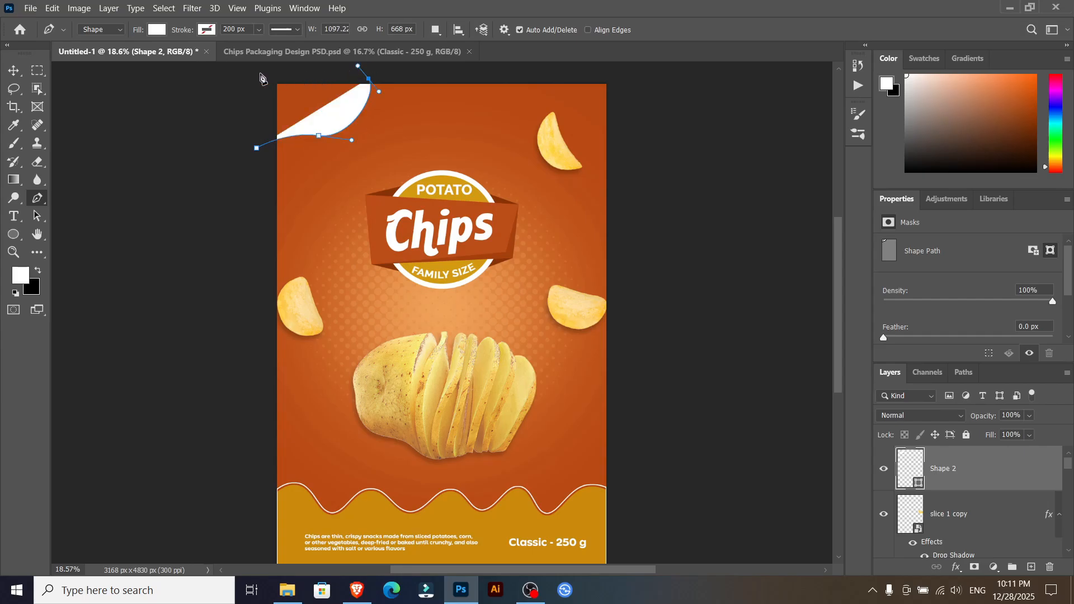
left_click(252, 73)
left_click(257, 148)
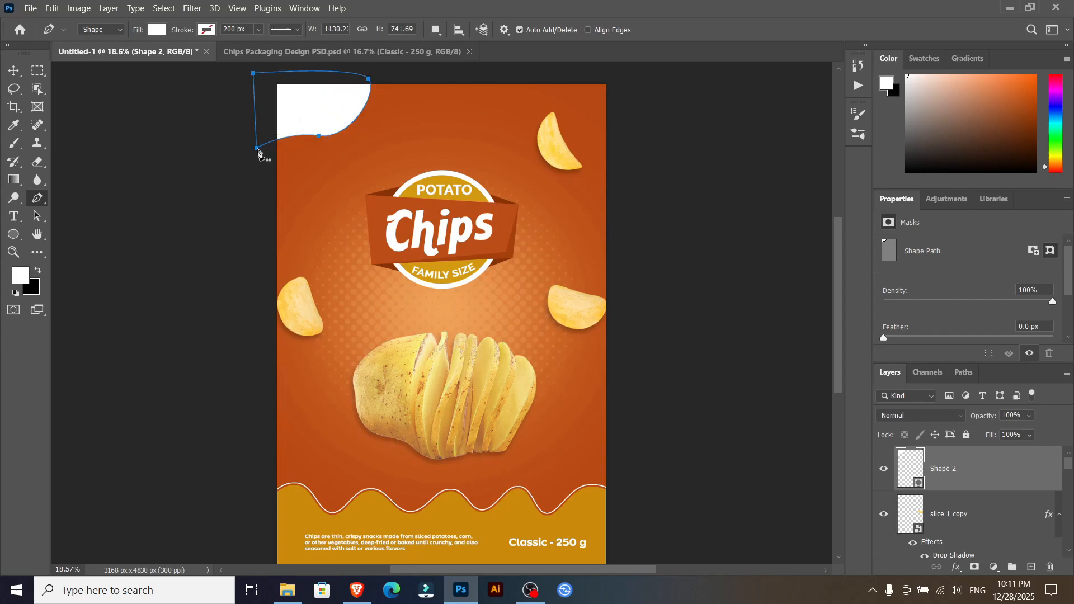
Shift the white corner shape slightly right and down and rotate it -4.5° so it covers the corner
key("v")
left_click_drag(330, 112, 338, 120)
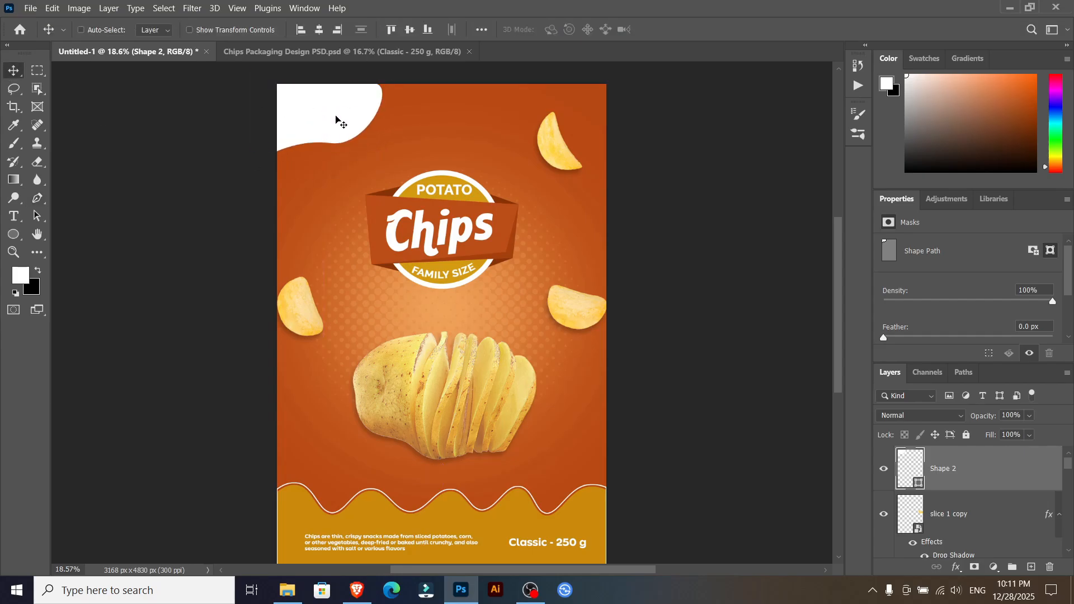
key("shift+Up")
key("shift+Up")
key("shift+Up")
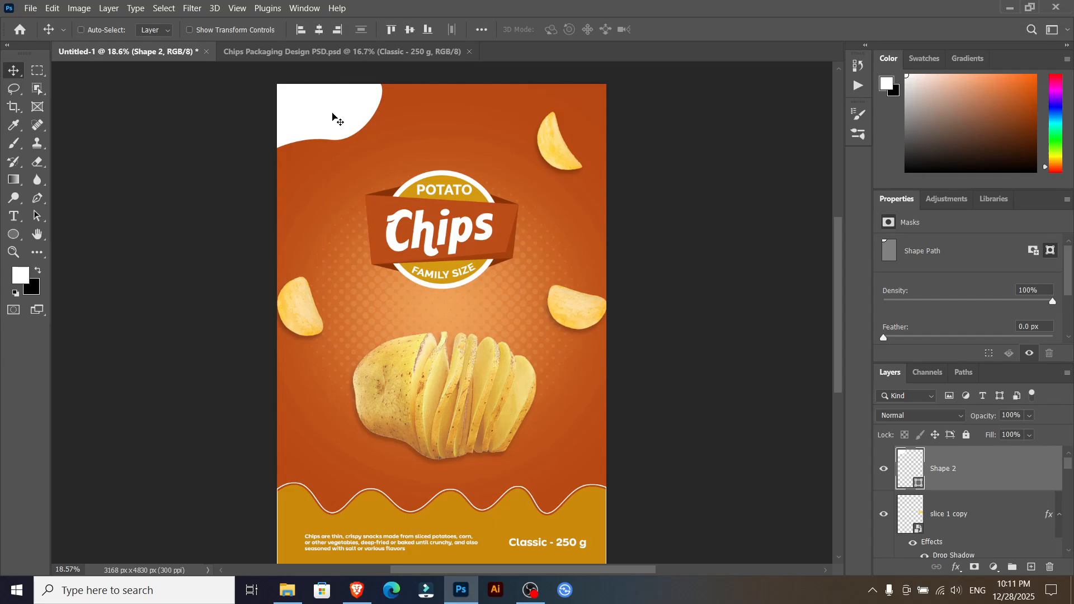
key("ctrl+t")
left_click_drag(332, 117, 333, 121)
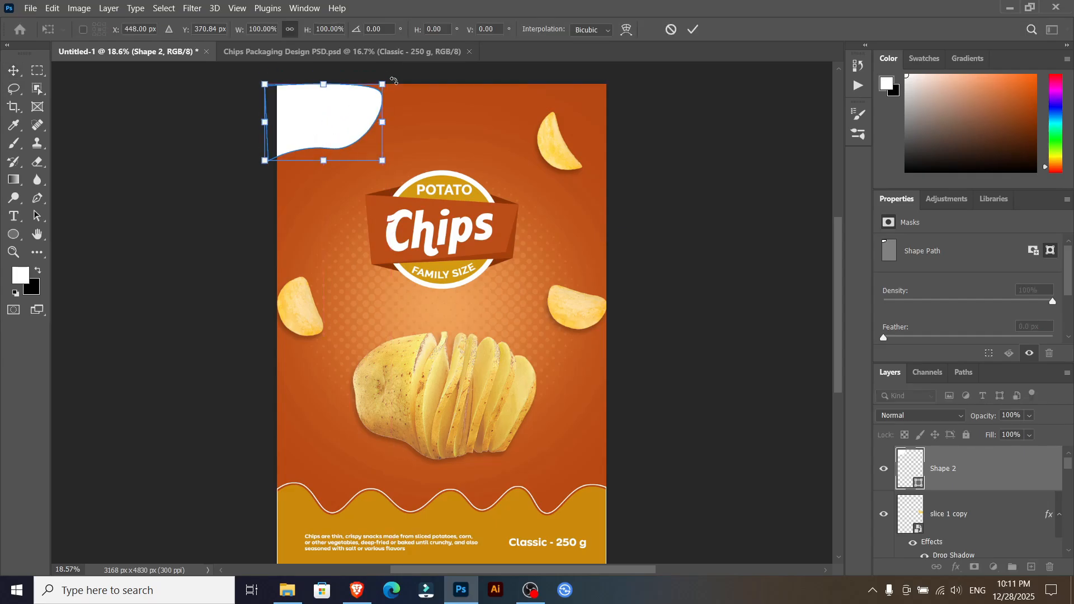
left_click_drag(393, 81, 390, 75)
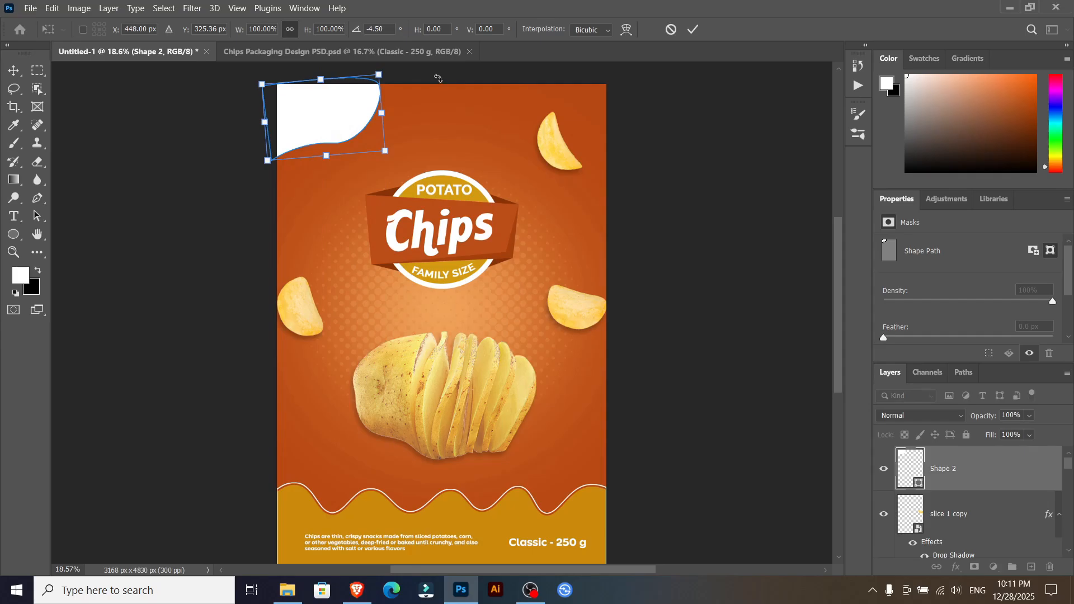
key("Return")
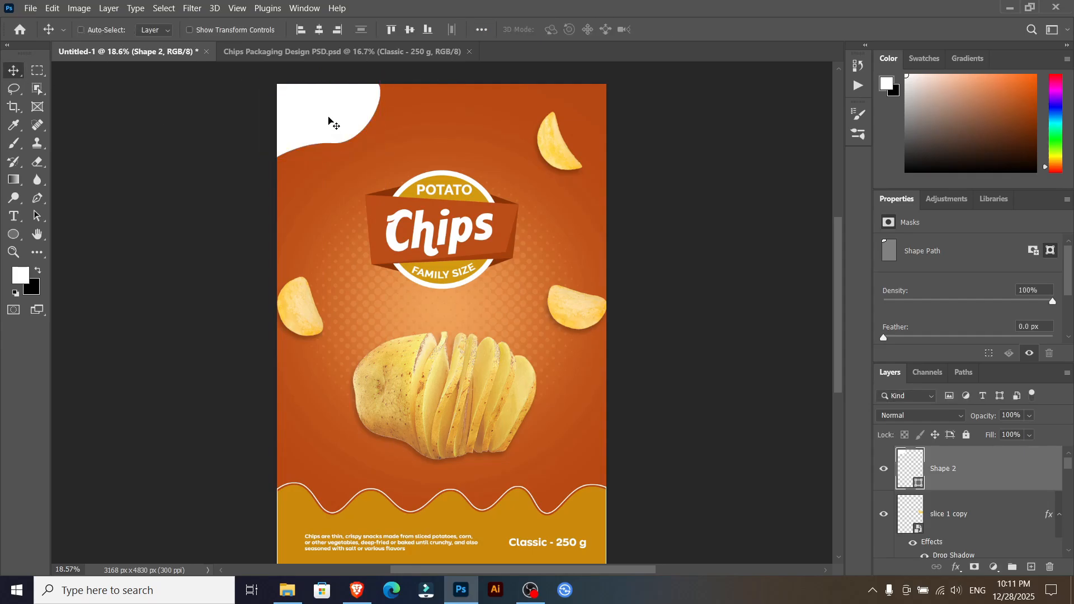
Fill the corner shape with the recently used golden colour
left_click(37, 197)
left_click(155, 33)
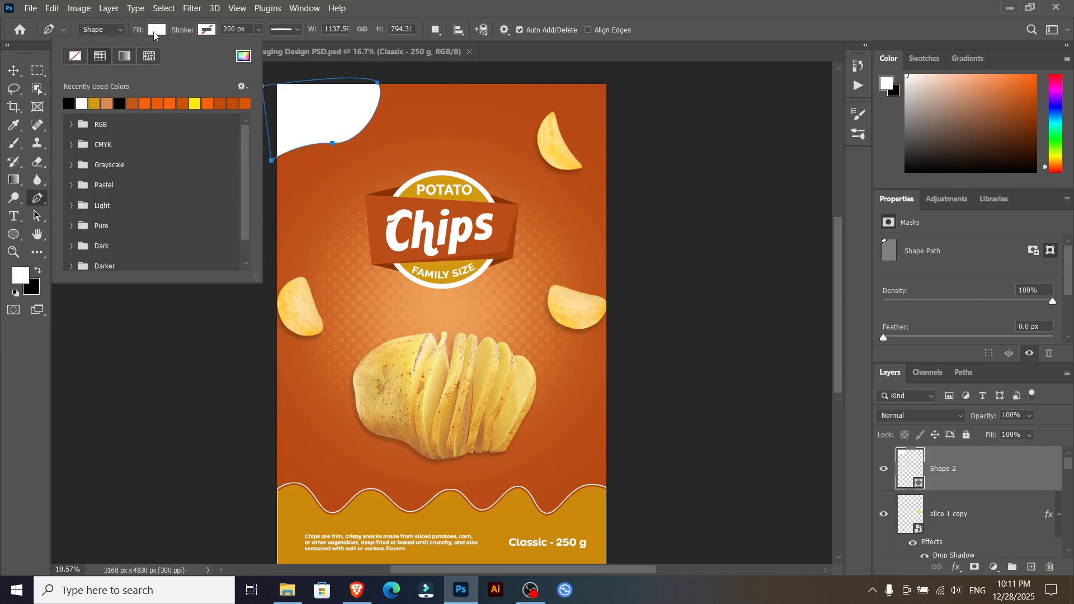
left_click(99, 101)
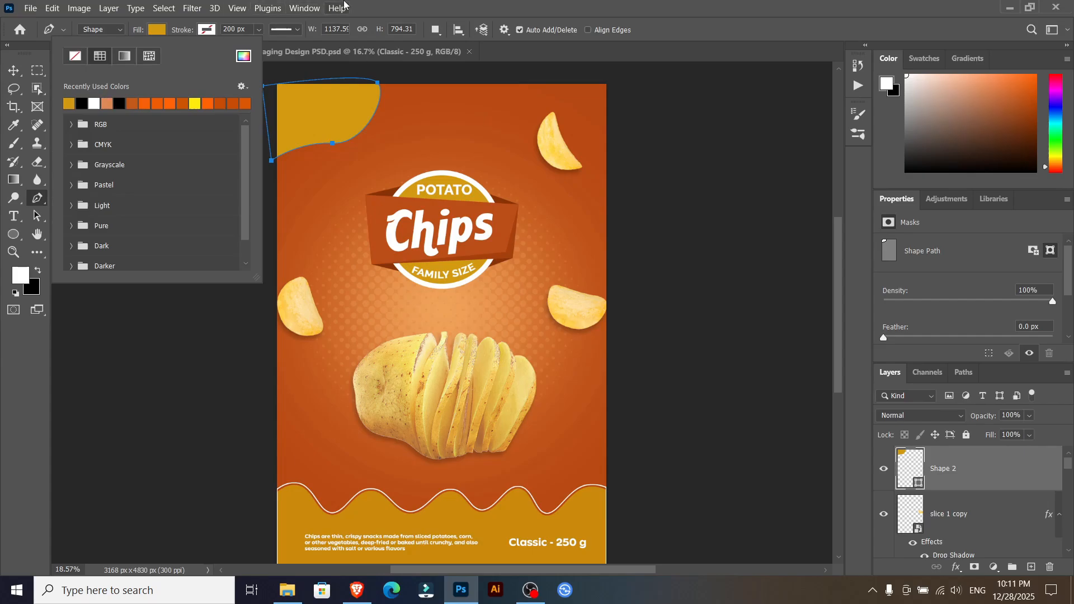
key("Escape")
key("v")
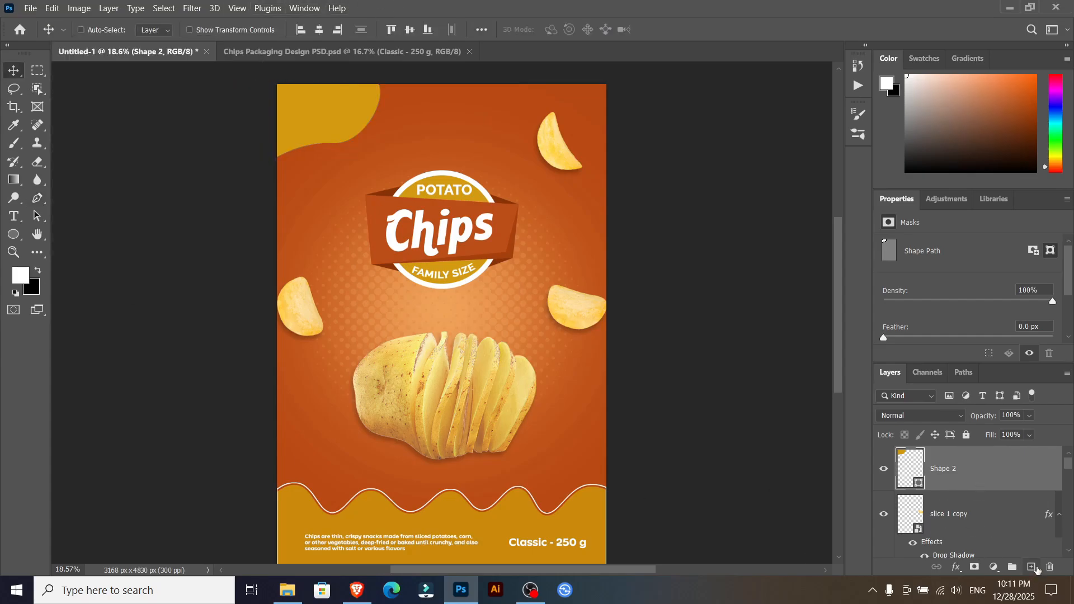
Add the white text "new" on the golden corner shape in the Kitten Bold font at 36 pt
left_click(1036, 568)
left_click(14, 215)
left_click(311, 107)
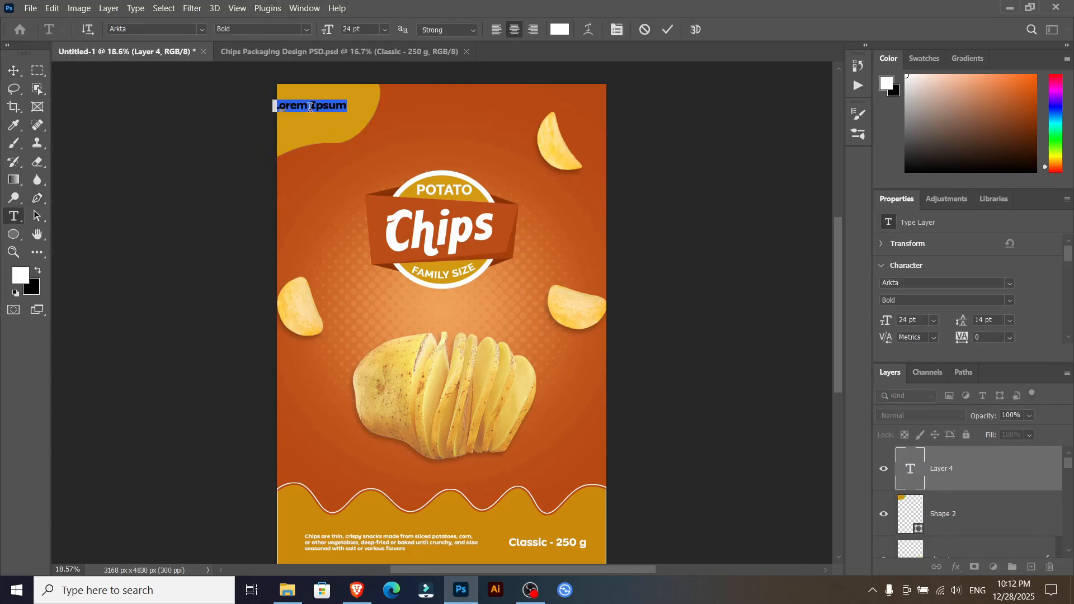
key("BackSpace")
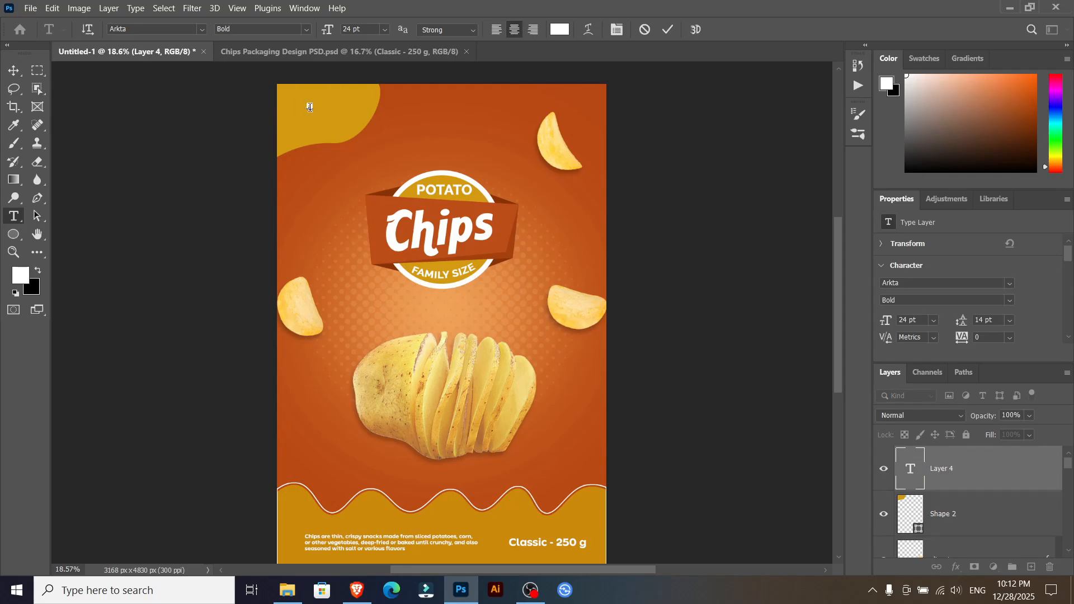
double_click(311, 107)
left_click(202, 28)
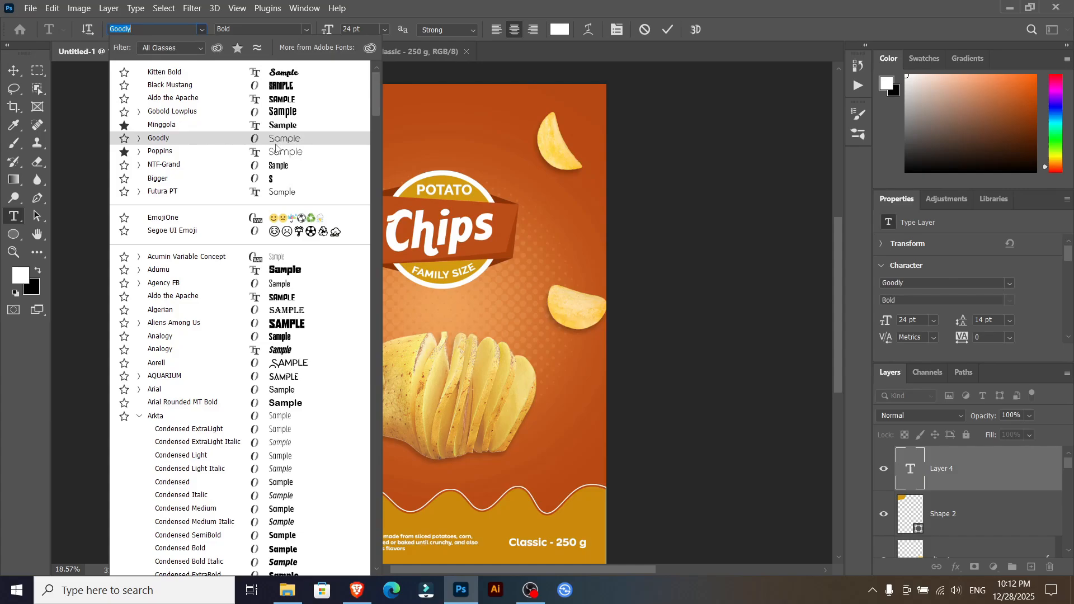
left_click(275, 72)
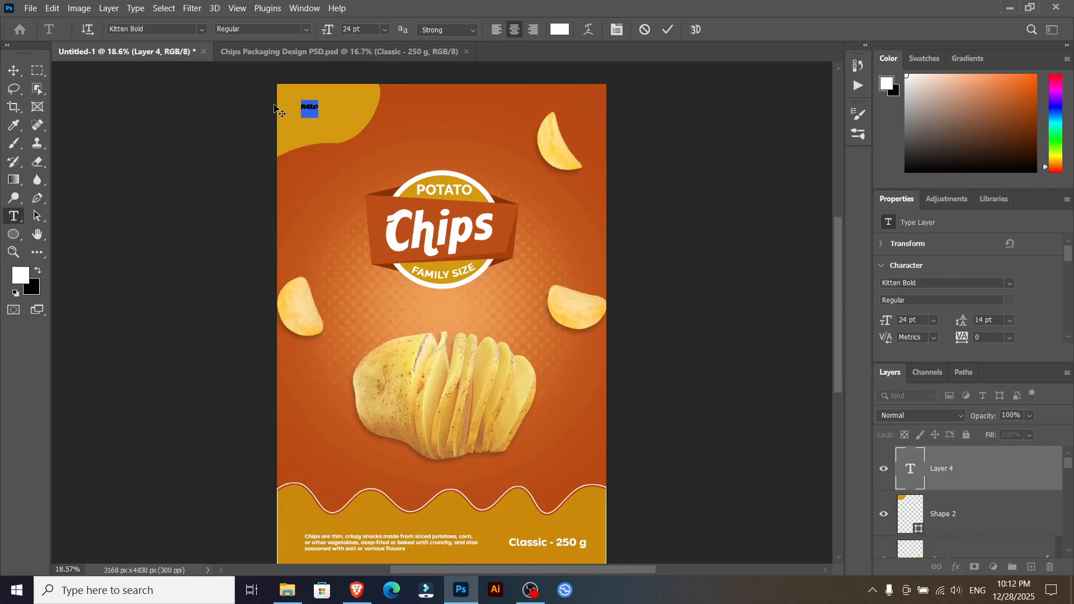
left_click(384, 31)
left_click(369, 184)
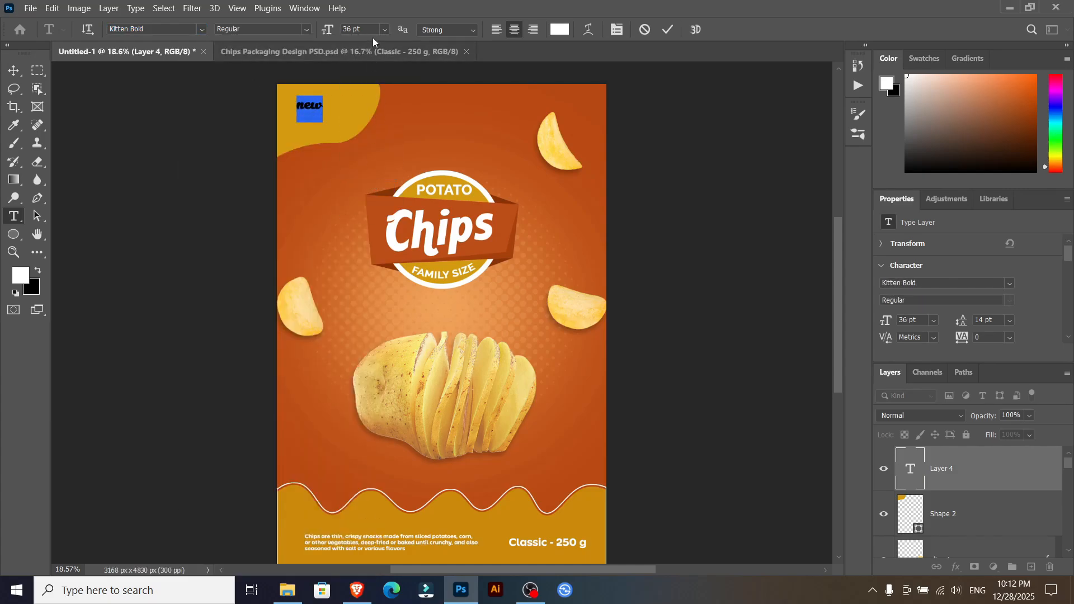
Set the "new" text to all caps at 38 pt and move it slightly right on the golden shape
left_click(308, 105)
double_click(309, 105)
key("ctrl+shift+k")
left_click(385, 30)
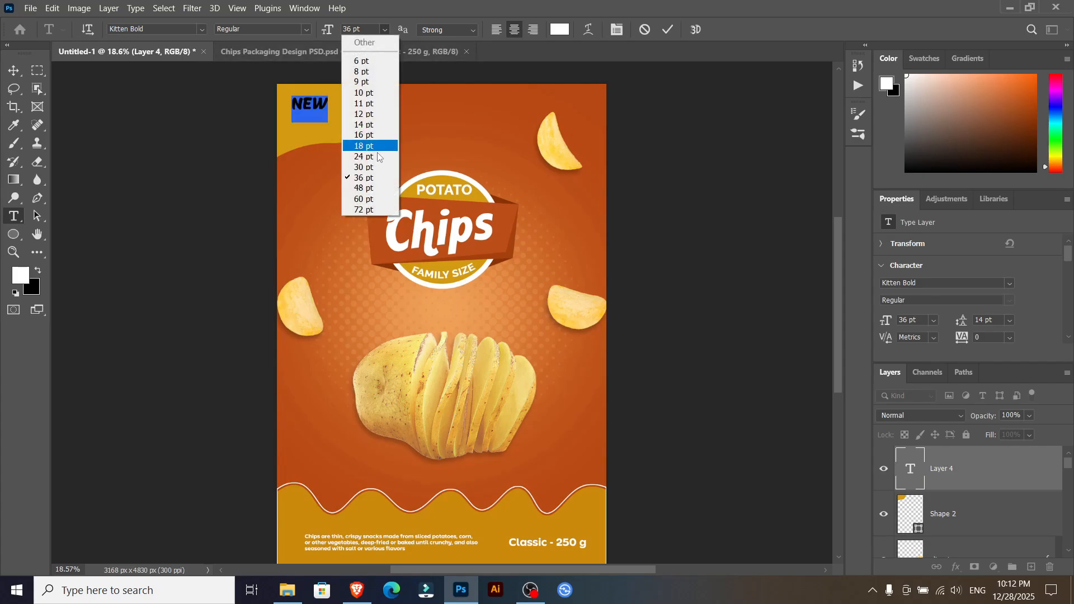
left_click(350, 29)
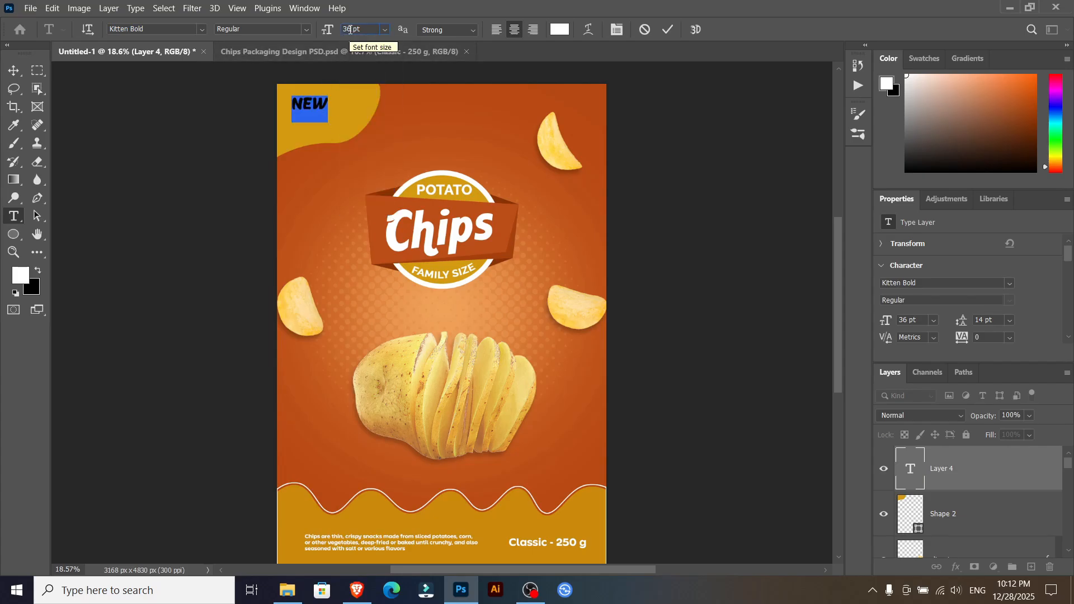
left_click(667, 30)
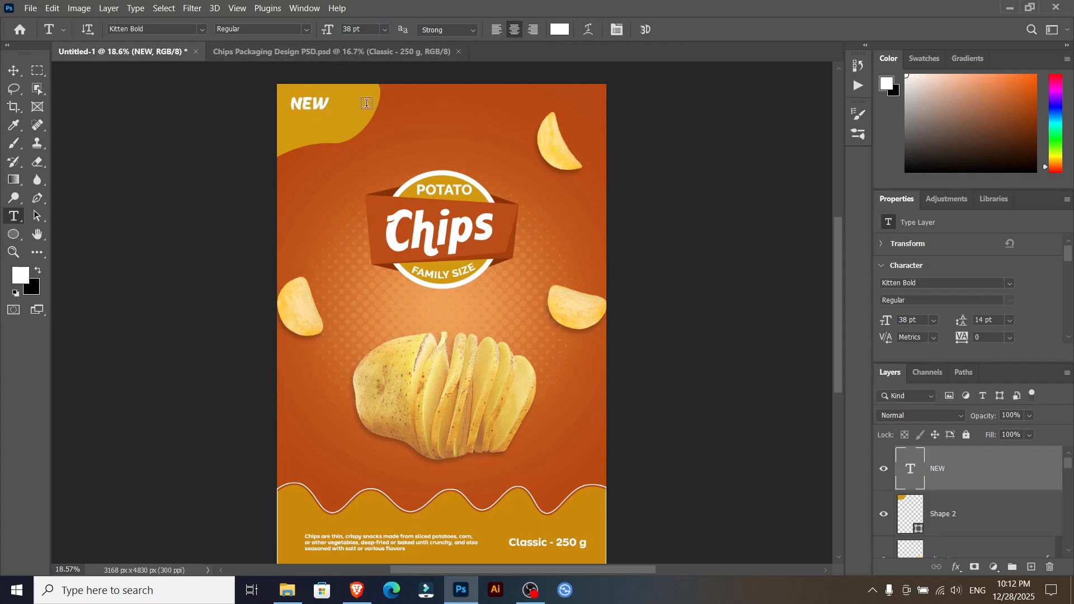
left_click(13, 71)
mouse_move(324, 118)
left_mouse_down()
mouse_move(359, 79)
mouse_move(319, 106)
left_mouse_up()
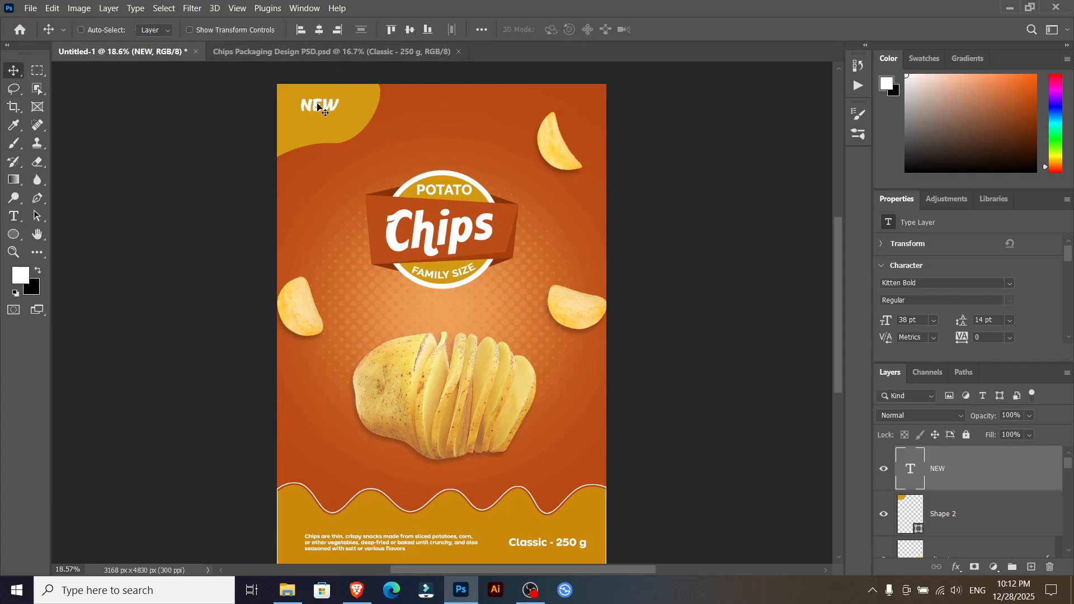
Duplicate the NEW text layer, change the copy's text to "Family Size" and set it to 30 pt
key("ctrl+j")
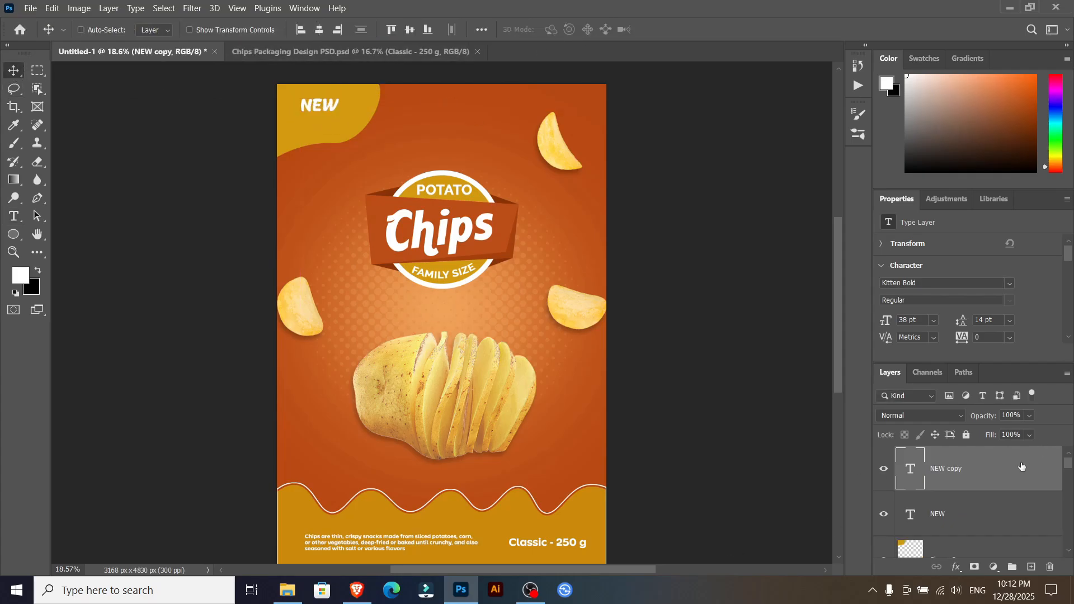
double_click(911, 470)
type("Family S")
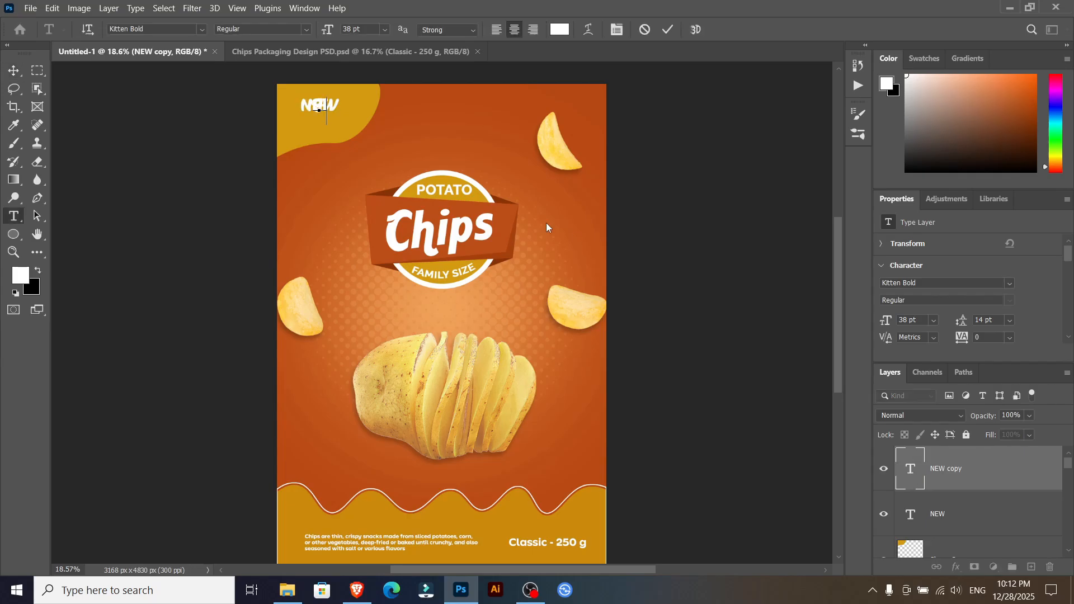
type("ize")
key("ctrl+a")
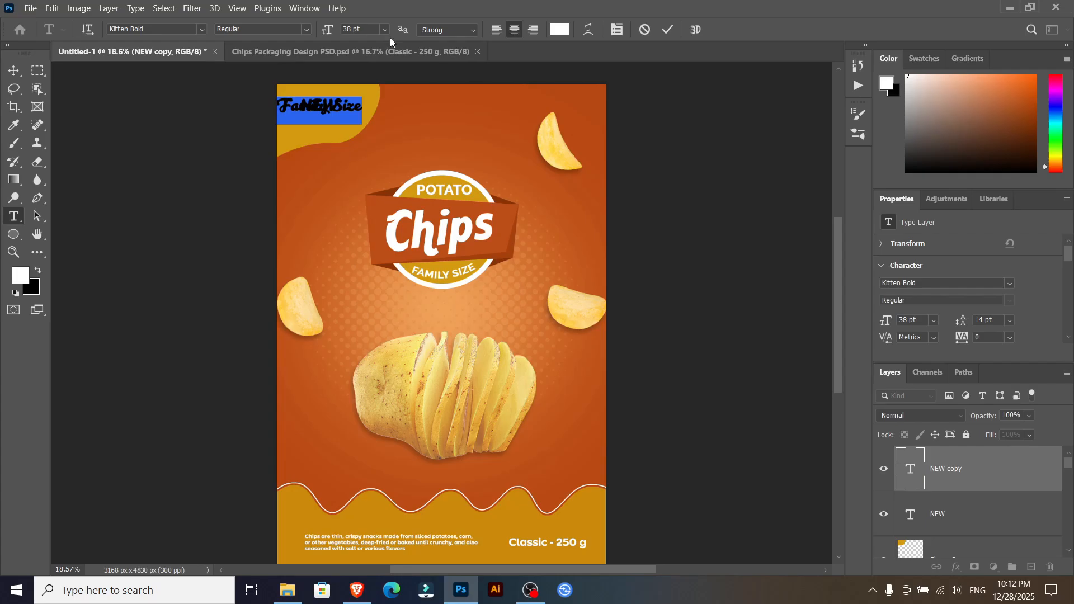
left_click(385, 29)
left_click(397, 137)
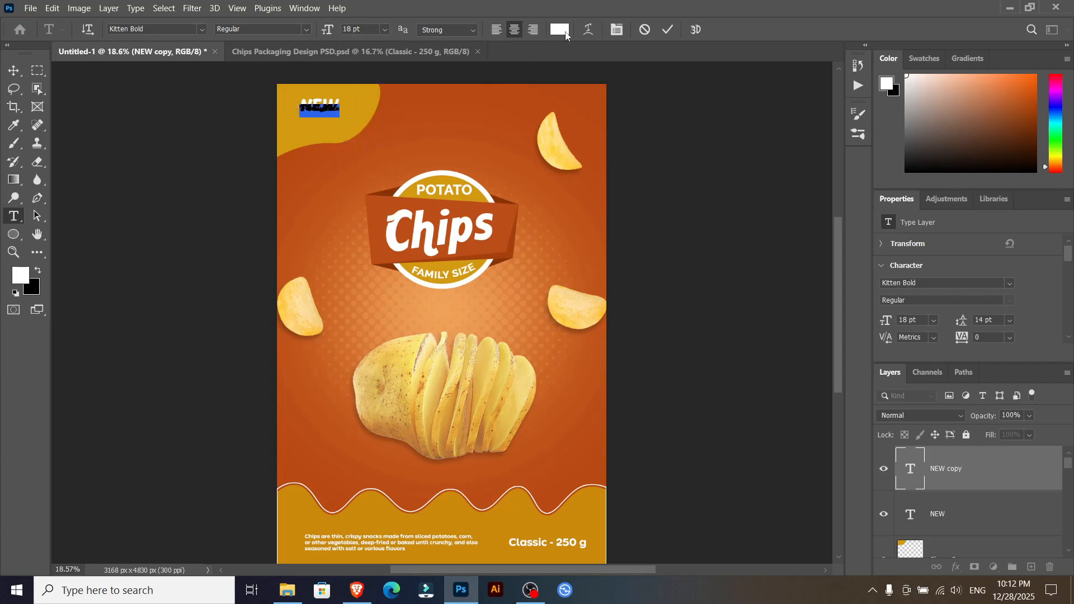
left_click(385, 30)
left_click(369, 168)
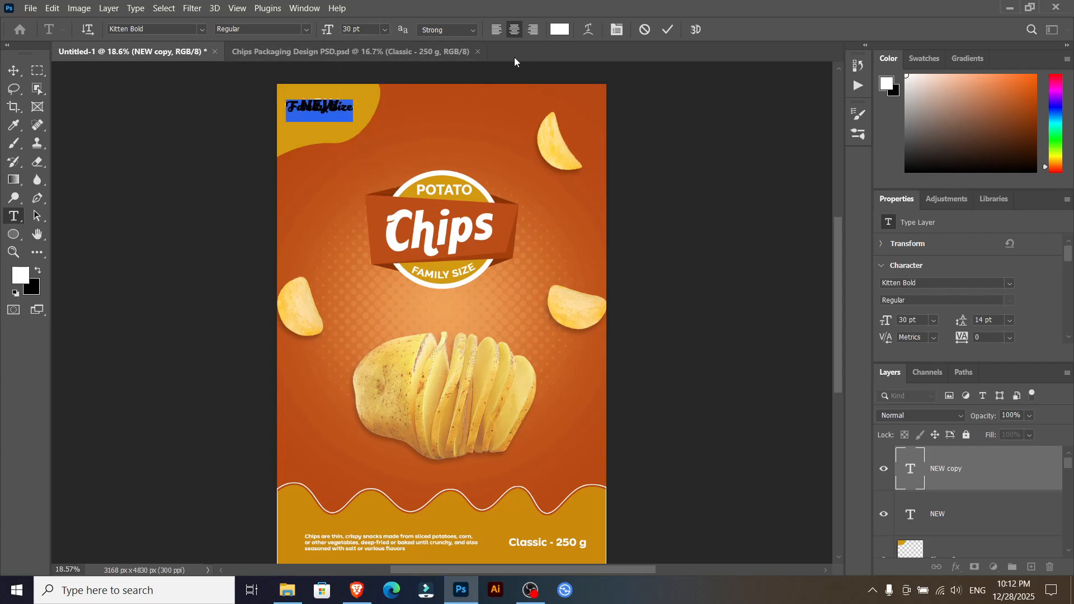
left_click(667, 29)
Position the "Family Size" text closely beneath NEW on the golden corner shape
key("v")
left_click_drag(340, 110, 343, 124)
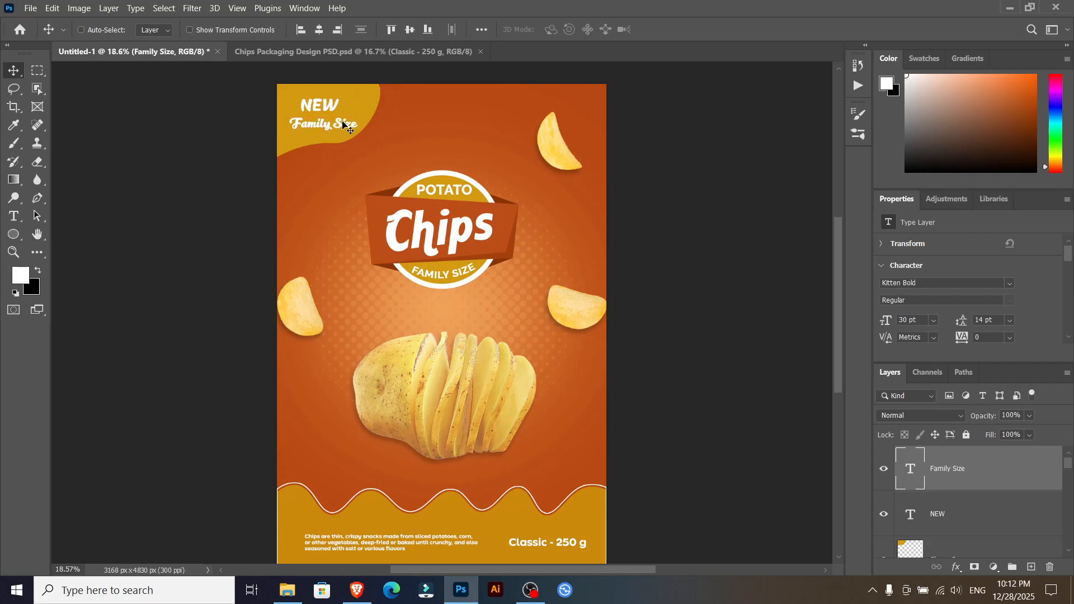
key("shift+Up")
key("shift+Up")
key("shift+Up")
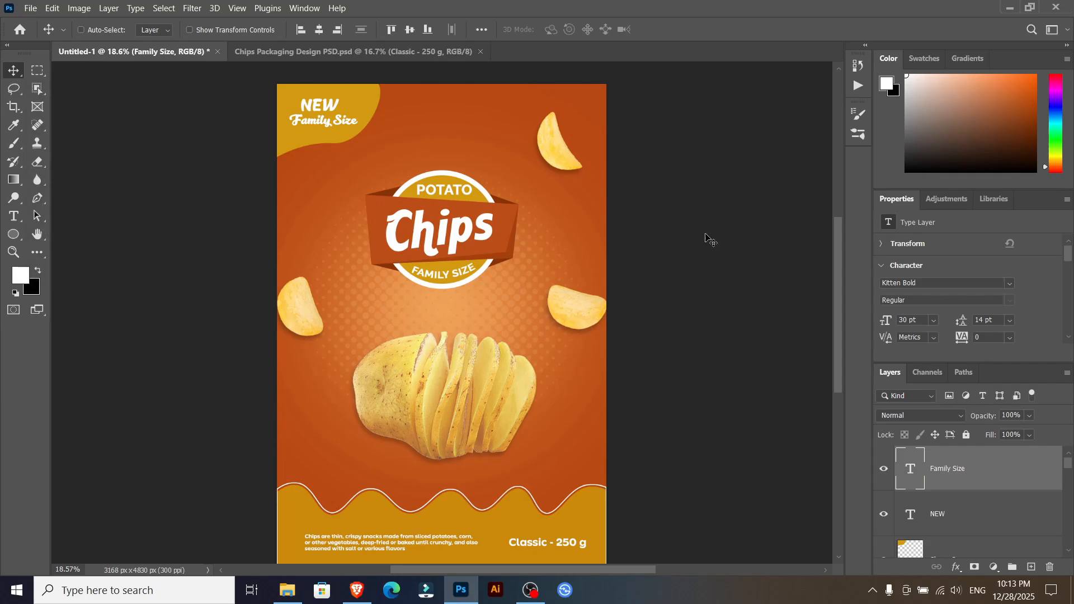
left_click_drag(1072, 469, 1069, 555)
key("z")
left_click(422, 30)
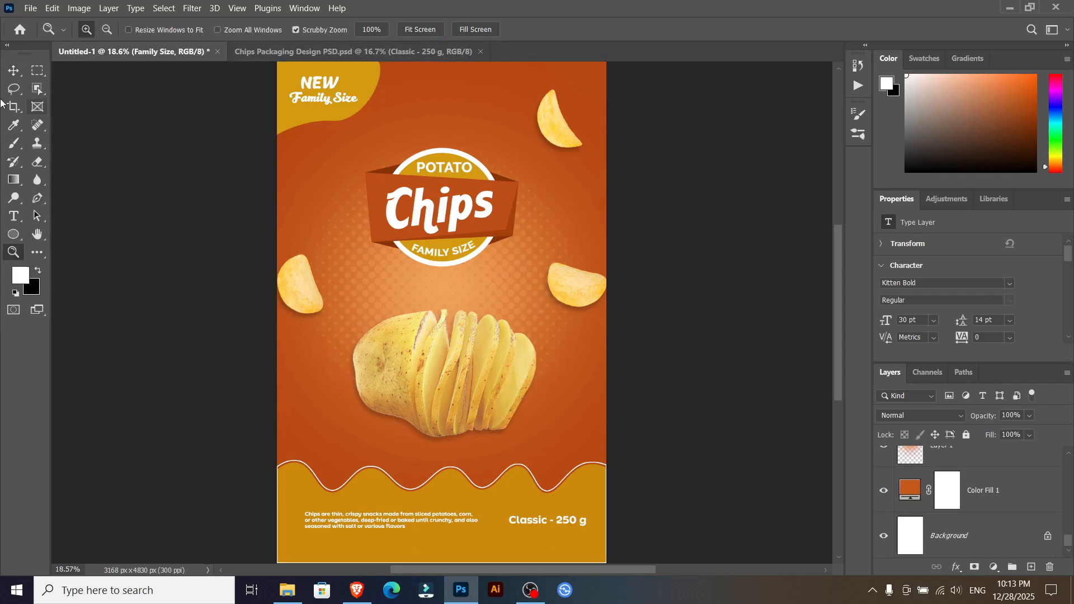
Select all layers from Color Fill 1 up to Family Size and stamp them into a new merged layer on top
left_click(14, 71)
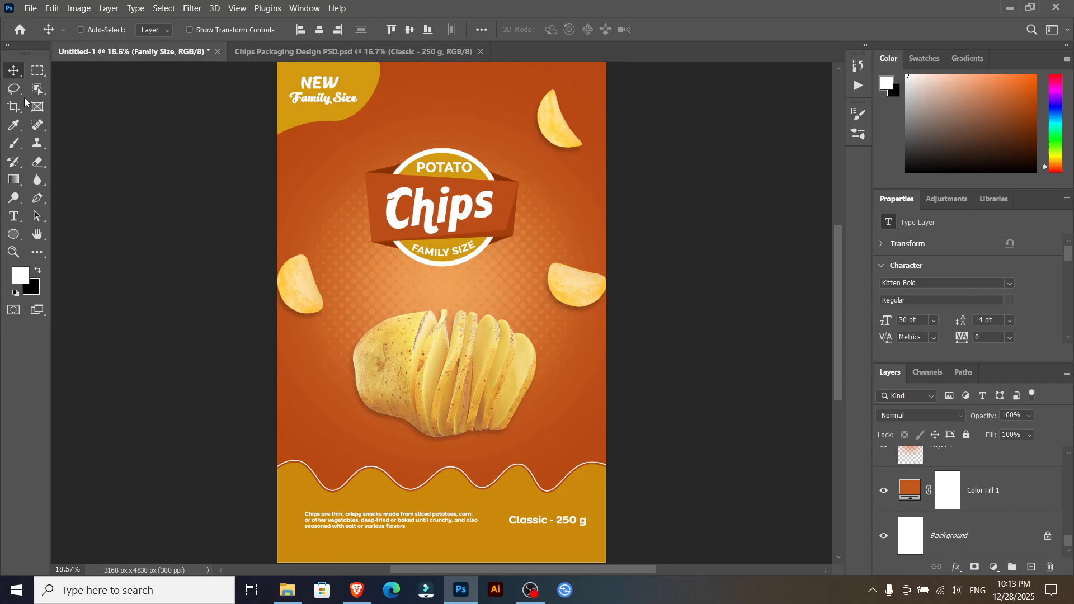
left_click(1050, 538)
left_click(1050, 567)
left_click(497, 230)
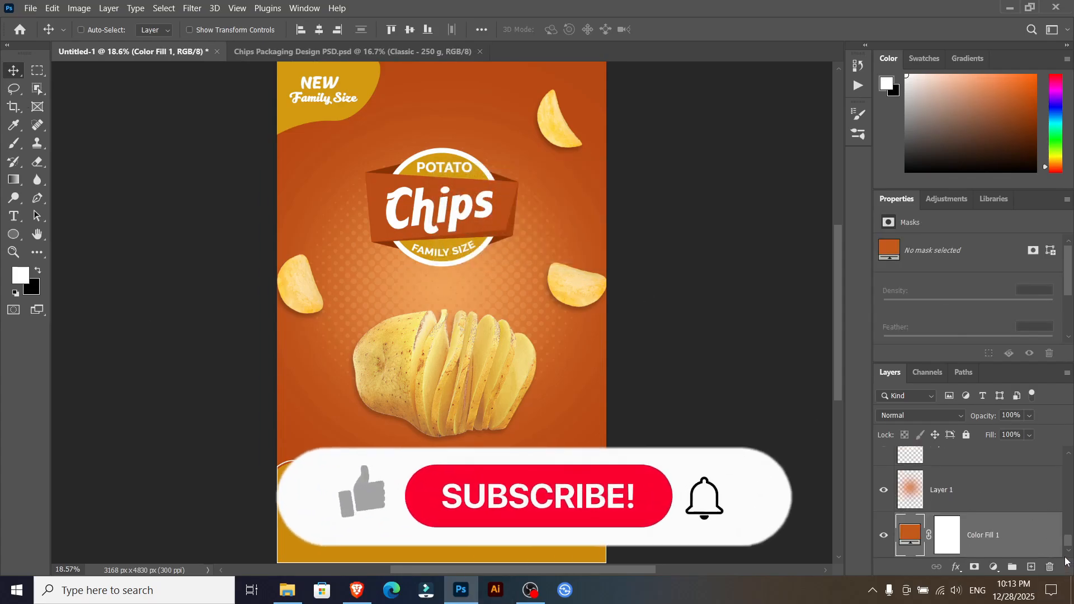
left_click_drag(1068, 541, 1067, 459)
left_click(1031, 468, "shift")
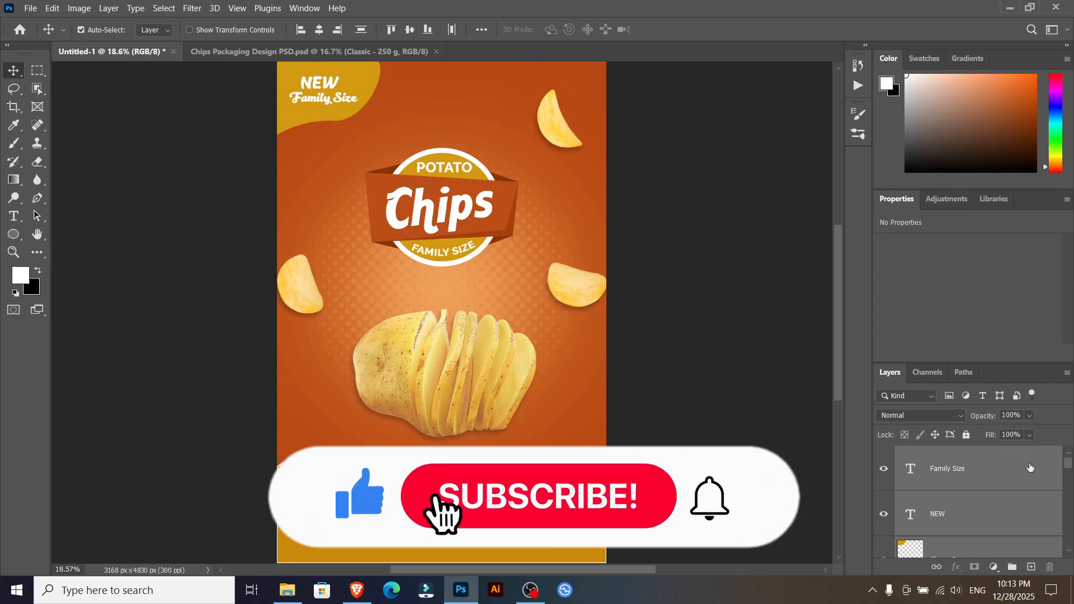
key("ctrl+alt+e")
Adjust the merged layer with the Camera Raw Filter: exposure +0.15, highlights -8, shadows -7, whites -8, blacks +8, vibrance +4 and saturation +6
left_click(194, 8)
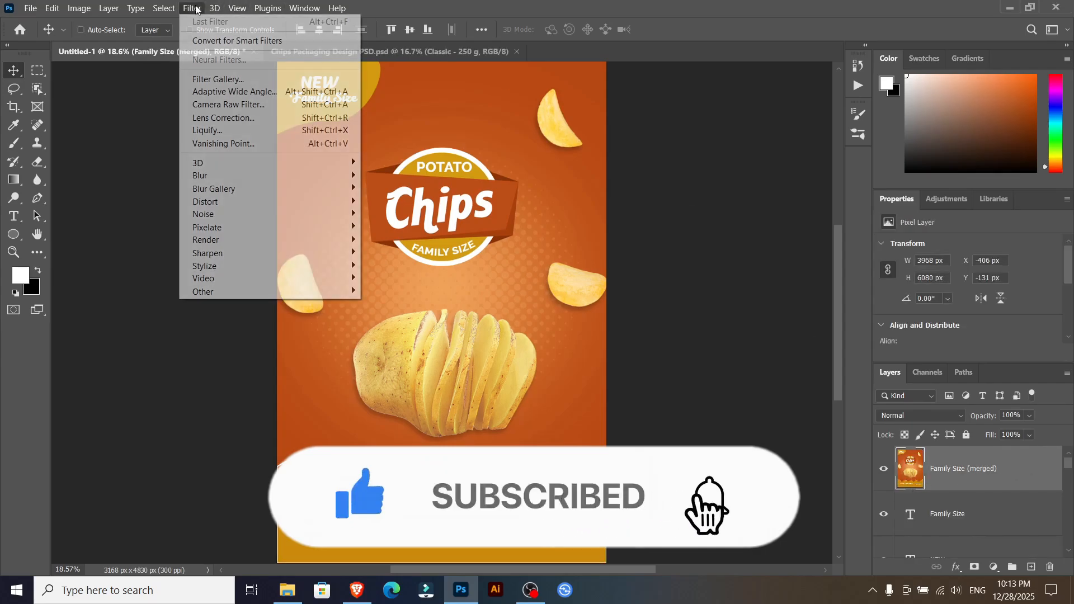
left_click(237, 106)
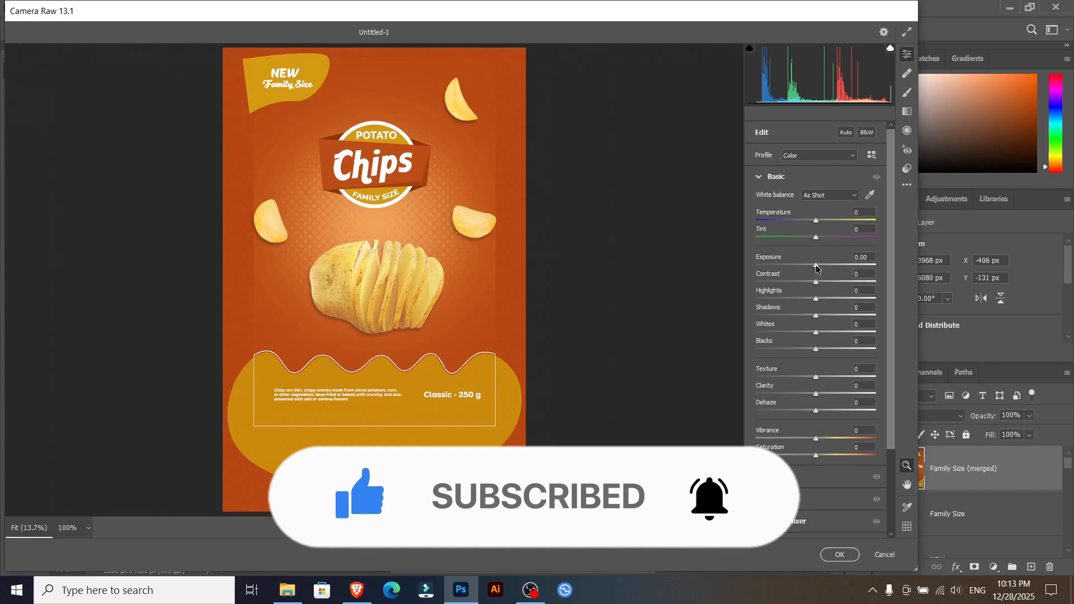
left_click_drag(816, 266, 814, 283)
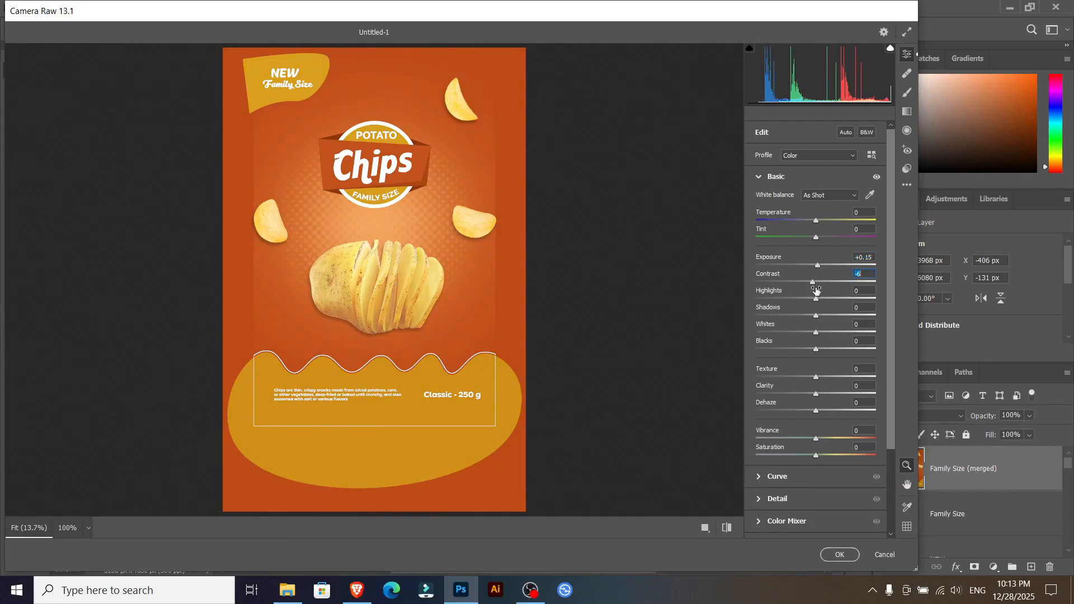
left_click_drag(818, 302, 821, 349)
left_click_drag(819, 445, 820, 458)
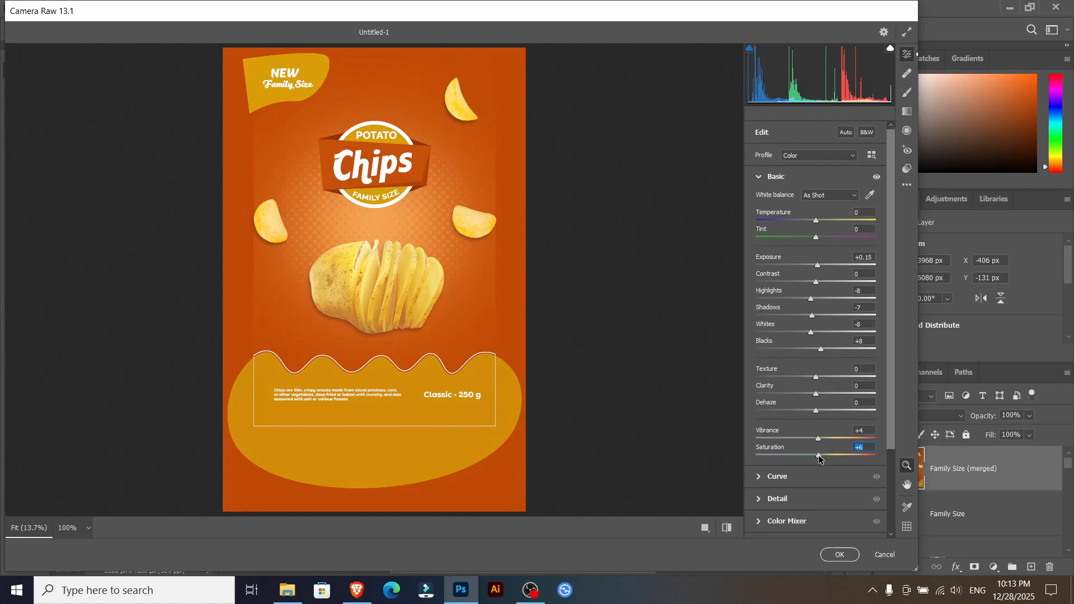
Compare the design with and without the Basic adjustments, and apply the Camera Raw filter to the merged layer
left_click(877, 178)
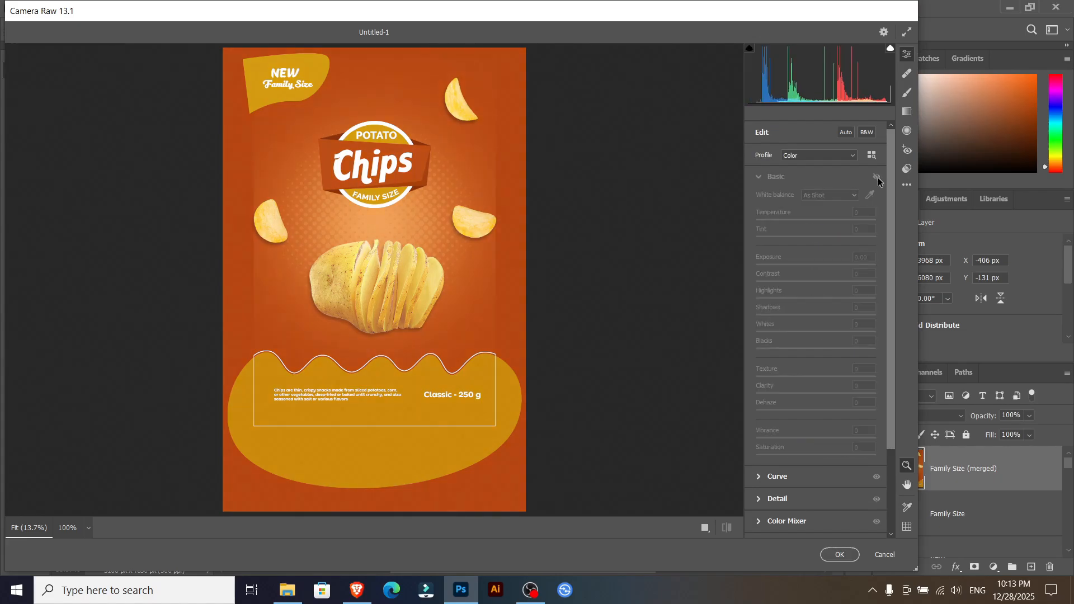
left_click(877, 178)
left_click(878, 178)
left_click(877, 178)
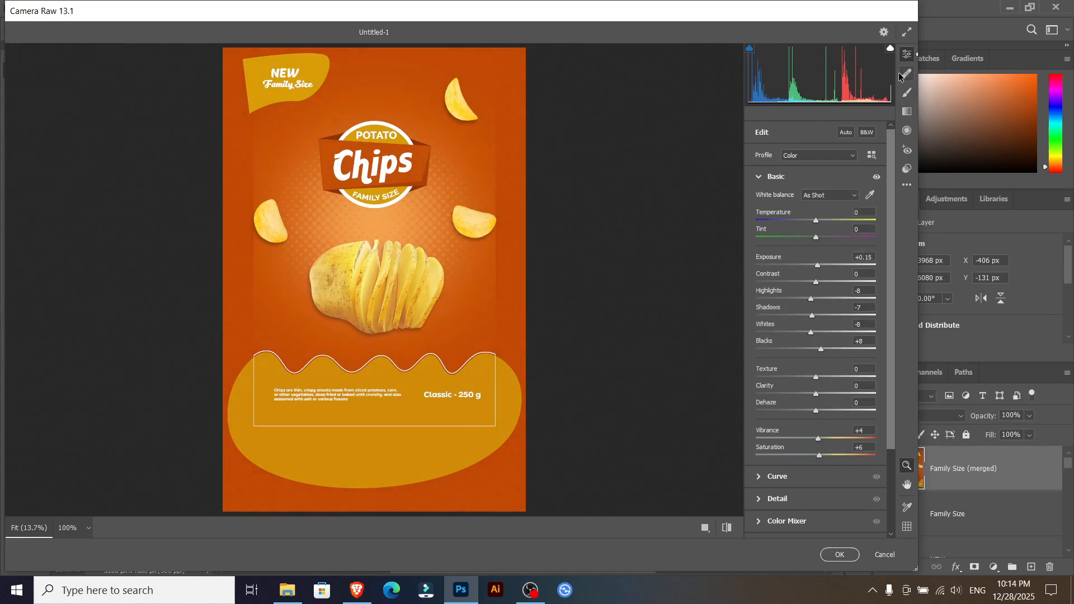
left_click(839, 554)
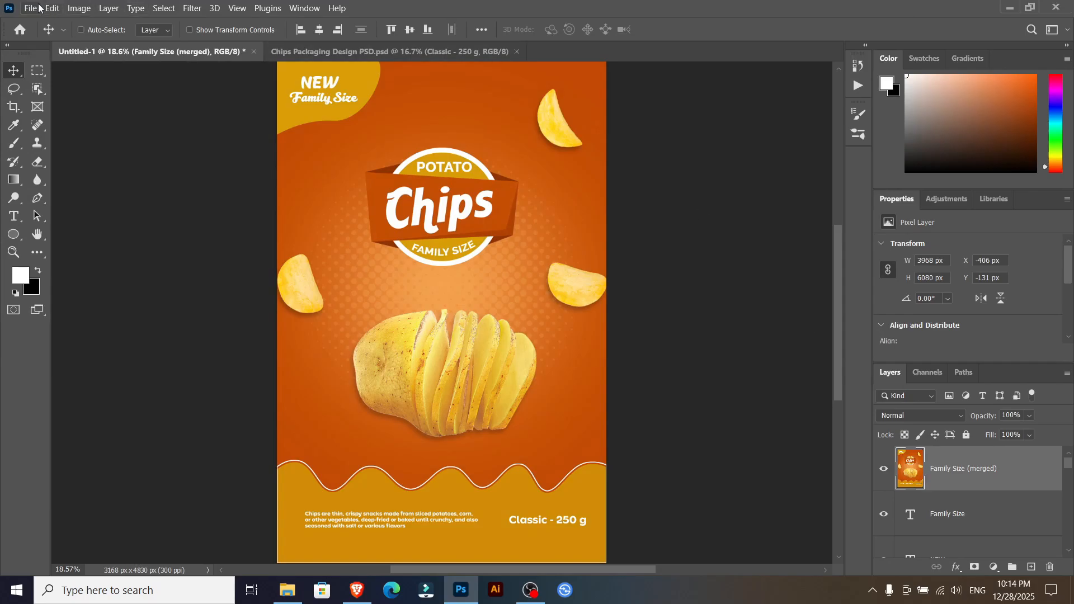
Open the CHIPS_BAG_MOCKUP_BY_SMOKINS file from the Elements folder of the chips packaging project
left_click(30, 7)
left_click(33, 31)
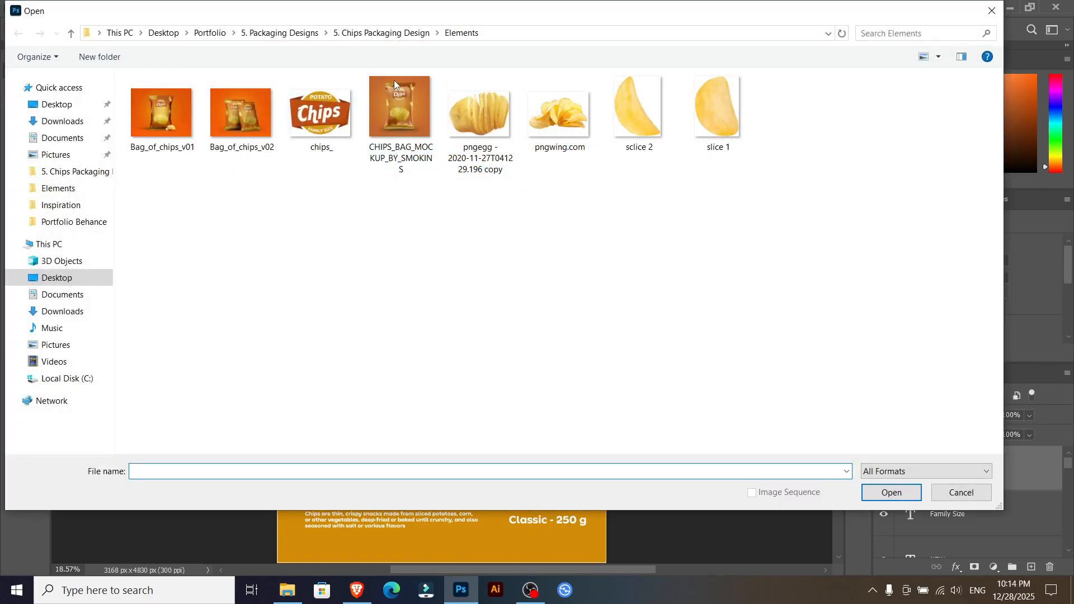
left_click(394, 118)
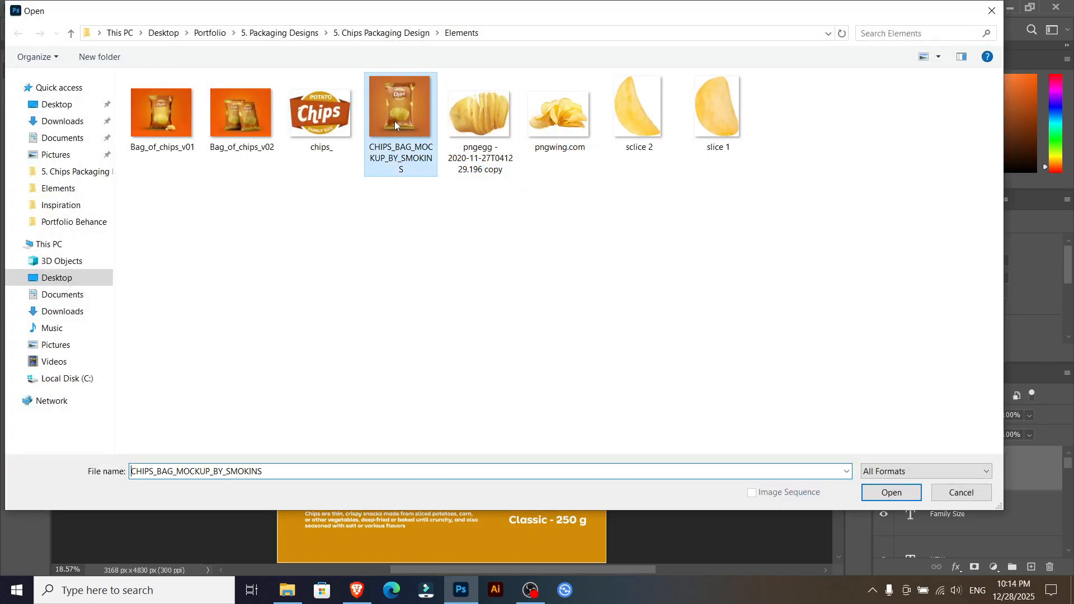
left_click(375, 35)
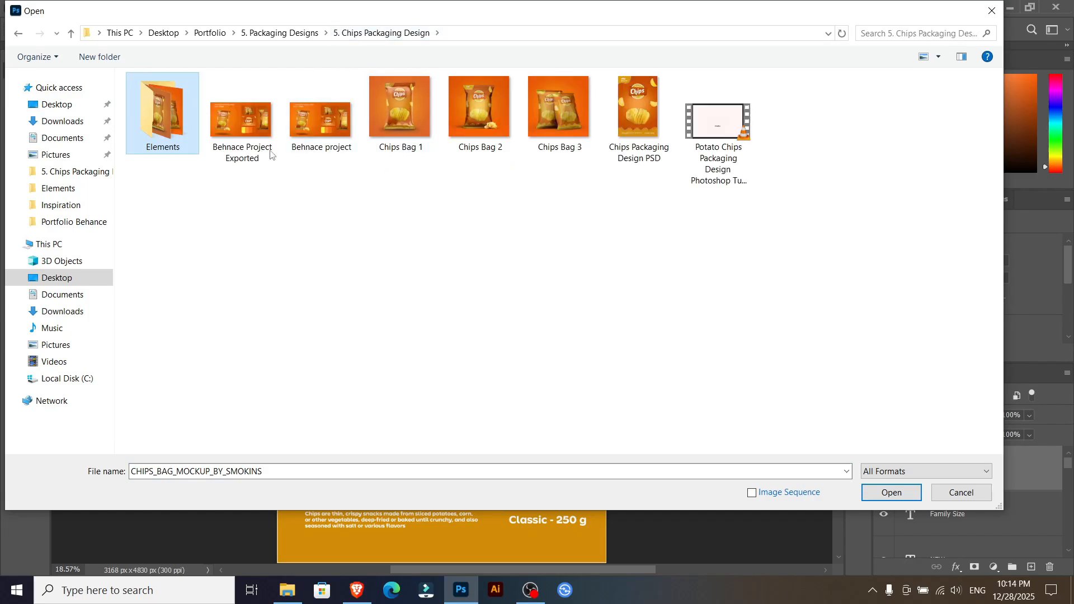
double_click(188, 127)
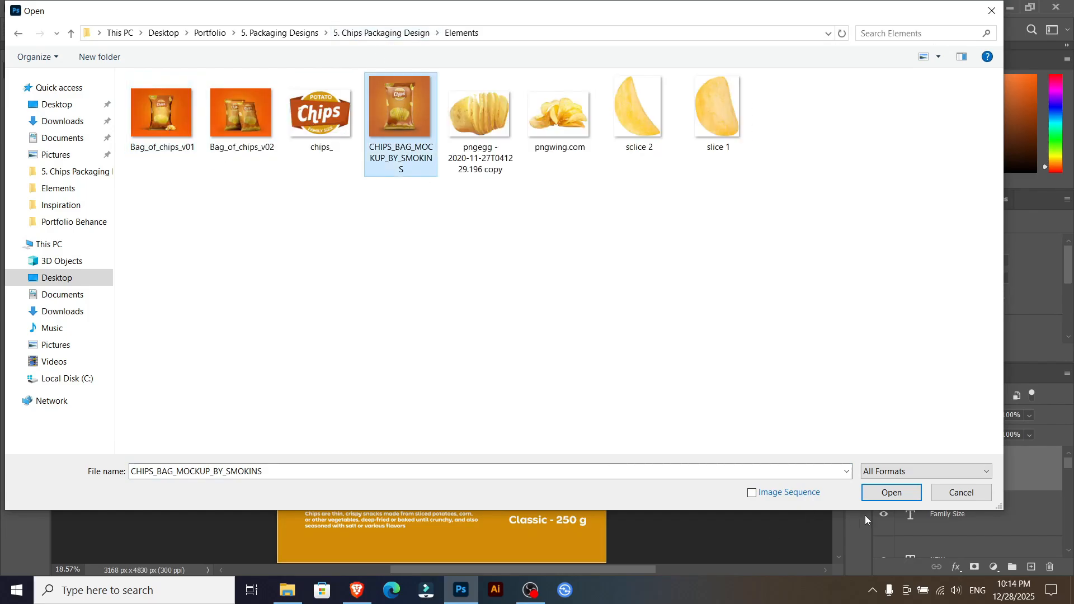
key("Return")
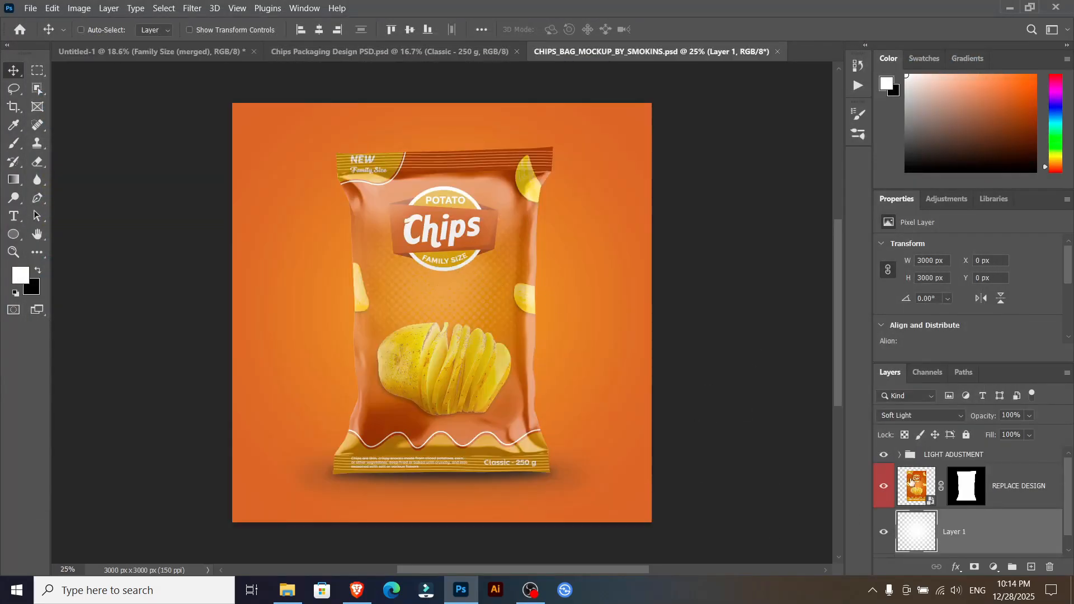
Open the contents of the REPLACE DESIGN smart object in the chips bag mockup, and return to the mockup document
double_click(912, 490)
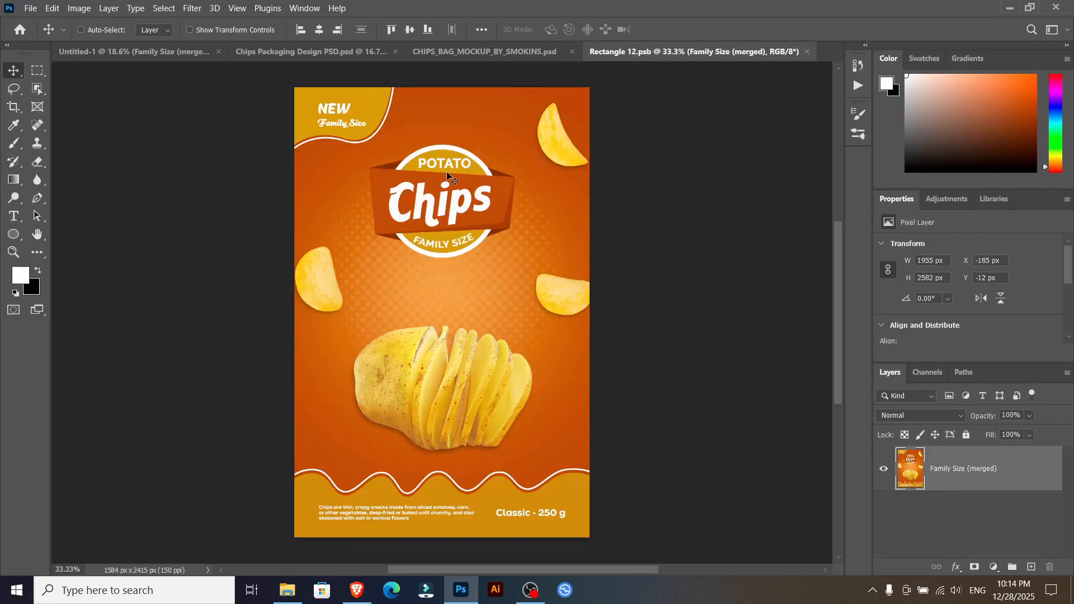
left_click(484, 52)
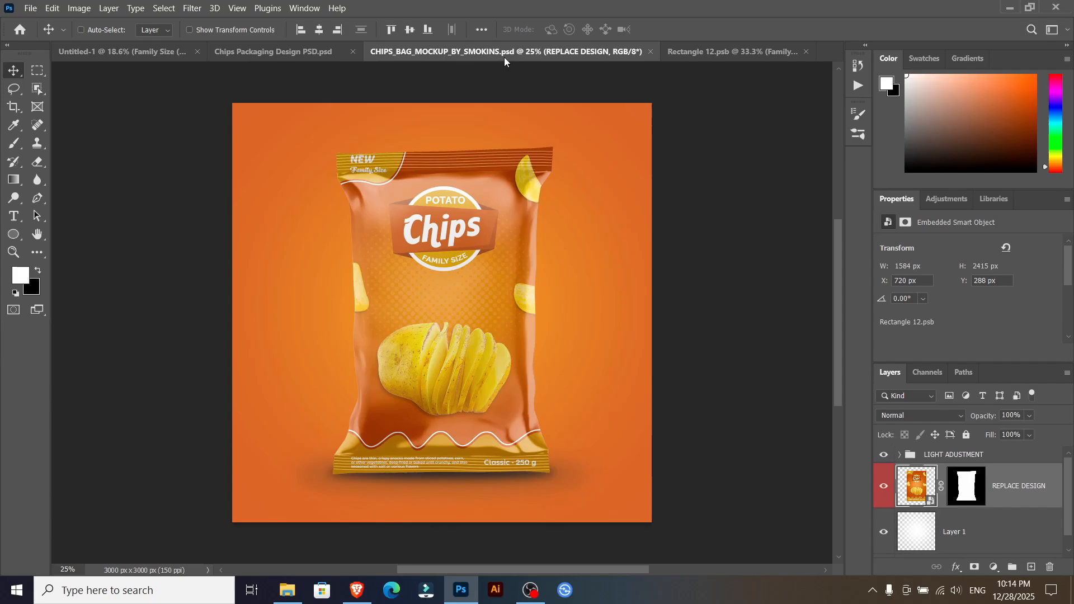